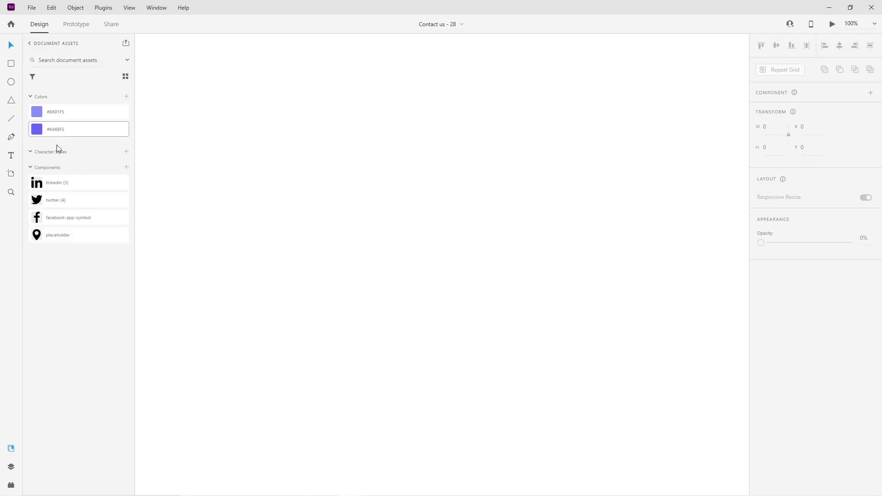
Add a Web 1280 artboard from the artboard presets.
left_click(11, 174)
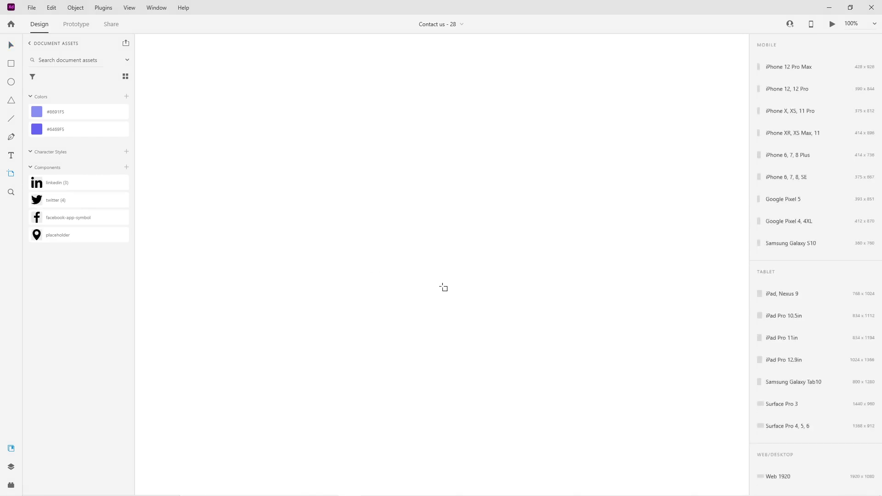
scroll(830, 283, "down", 3)
scroll(817, 257, "down", 3)
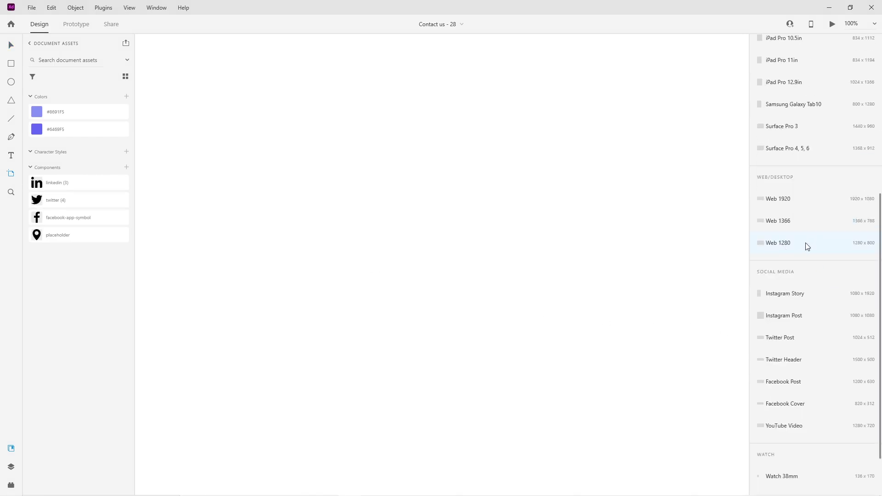
left_click(805, 247)
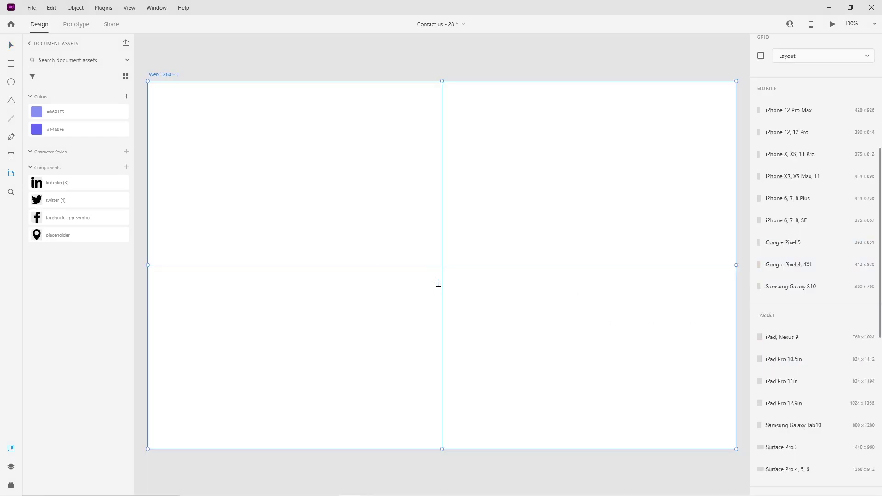
left_click(12, 45)
left_click(552, 229)
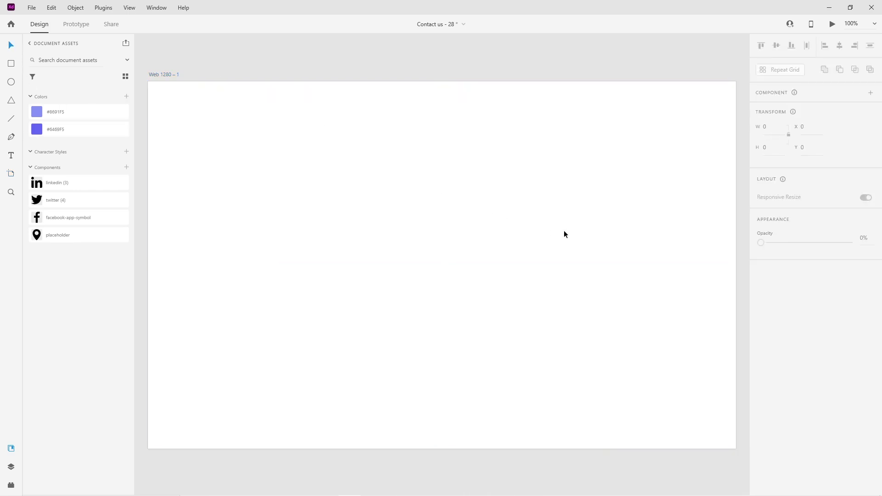
Draw a borderless full-width rectangle 530 pixels tall across the artboard's top.
scroll(578, 238, "down", 1)
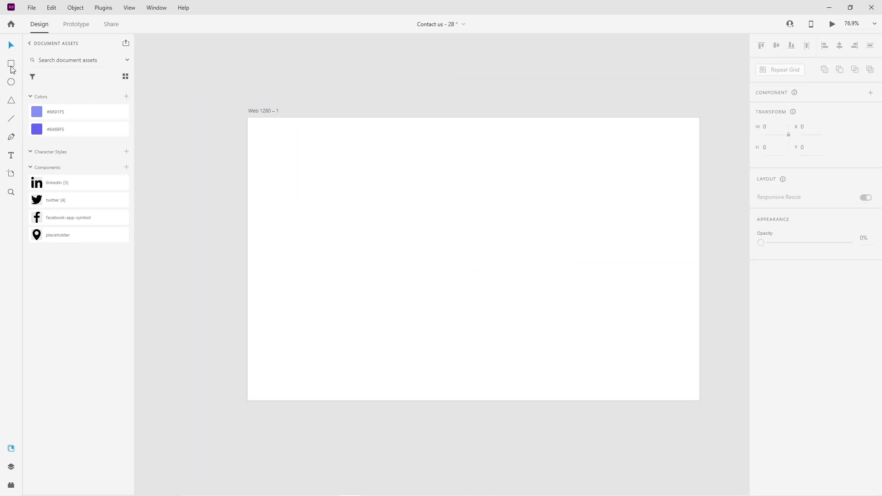
left_click_drag(248, 118, 699, 297)
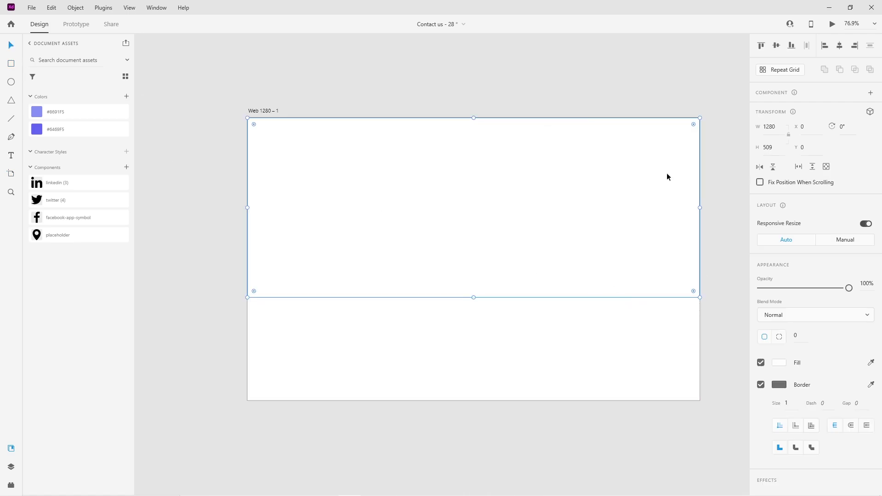
type("53")
type("0")
key("Return")
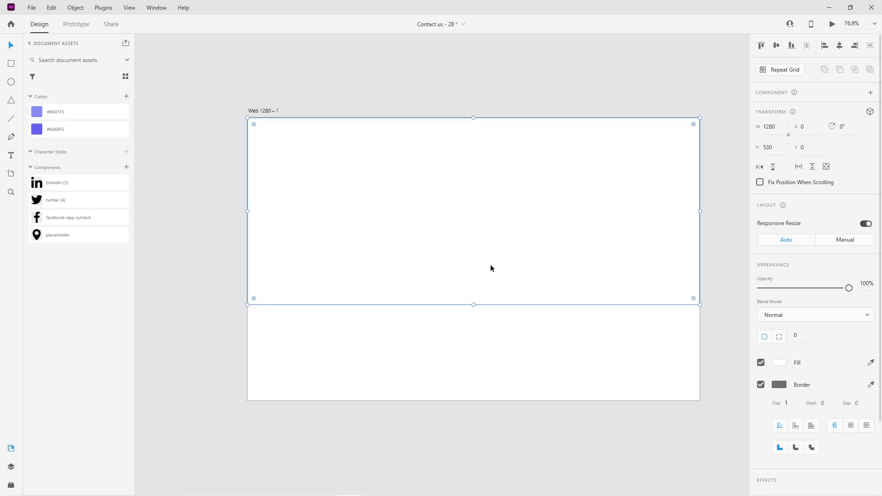
left_click(761, 387)
left_click(780, 364)
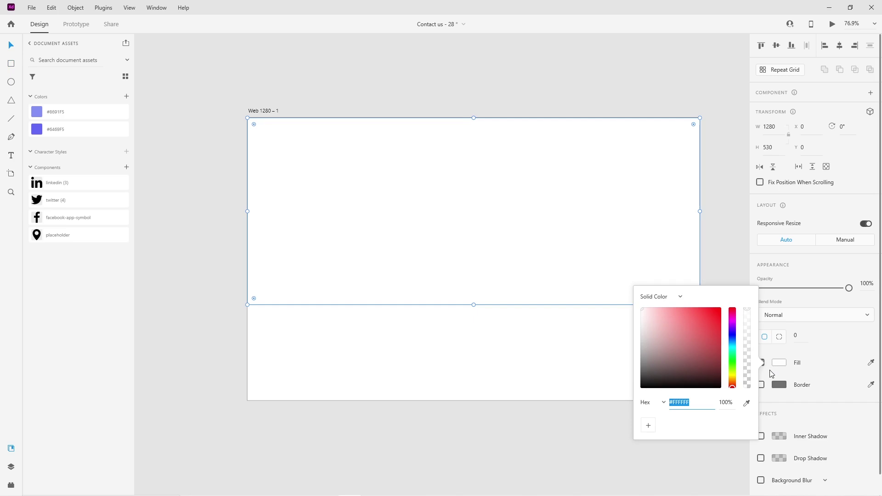
Give the rectangle a linear gradient from #6469F5 to #8691F5, saving both as swatches.
left_click(746, 403)
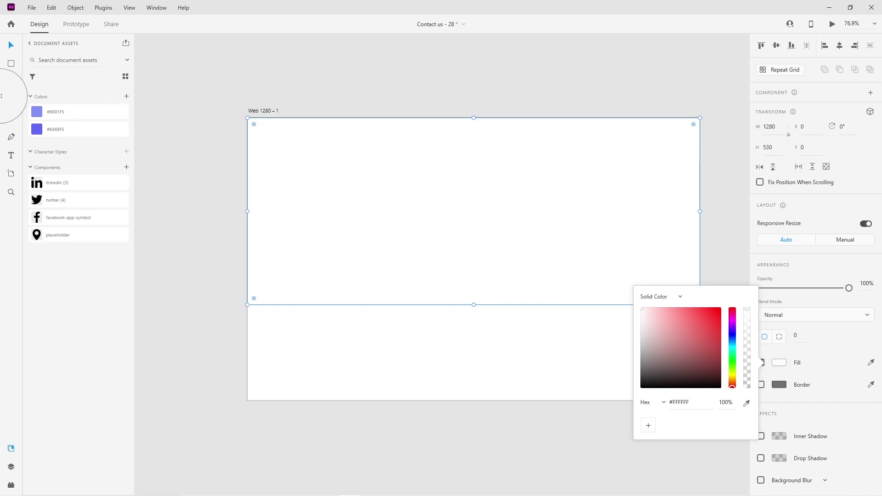
left_click(41, 127)
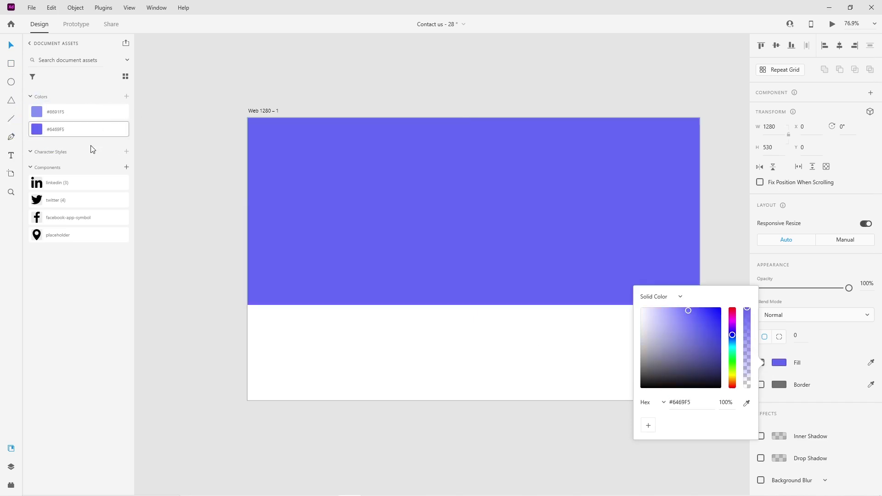
left_click(680, 297)
left_click(676, 316)
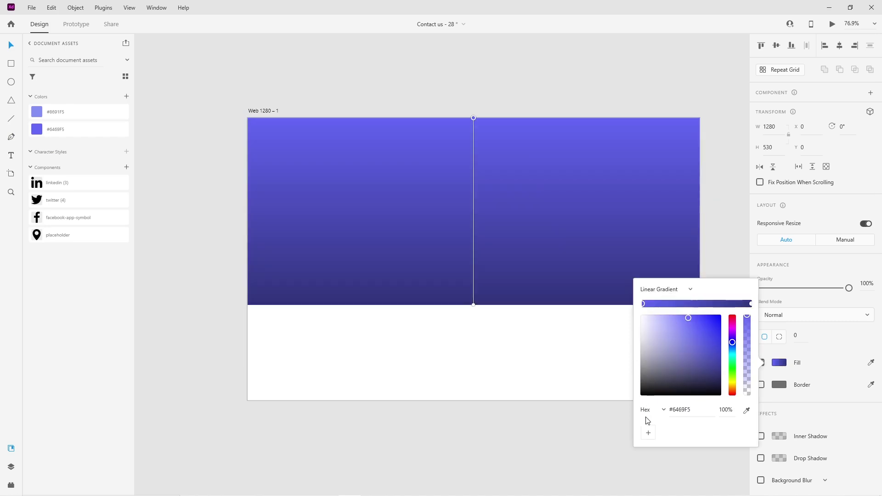
left_click(648, 433)
left_click(751, 304)
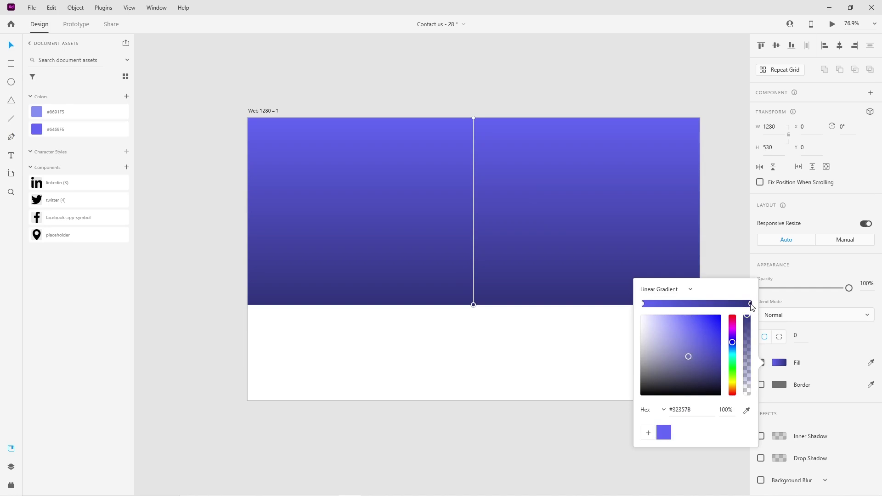
left_click(746, 411)
left_click(37, 112)
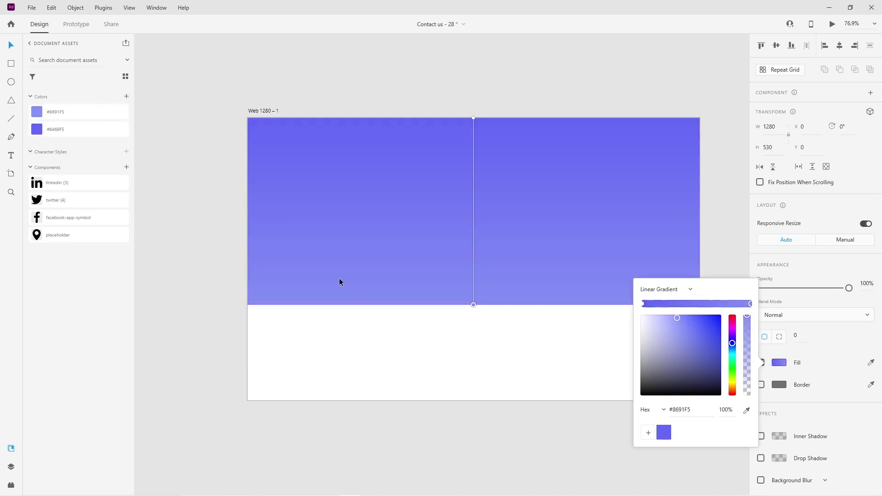
left_click(652, 435)
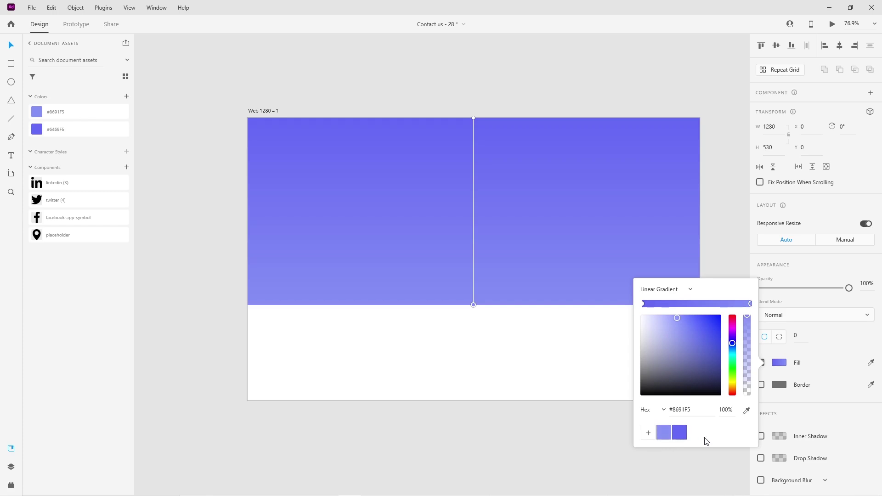
Angle the gradient from bottom-left to top-right and add a horizontal guide at Y 299.
left_click(484, 336)
left_click(475, 300)
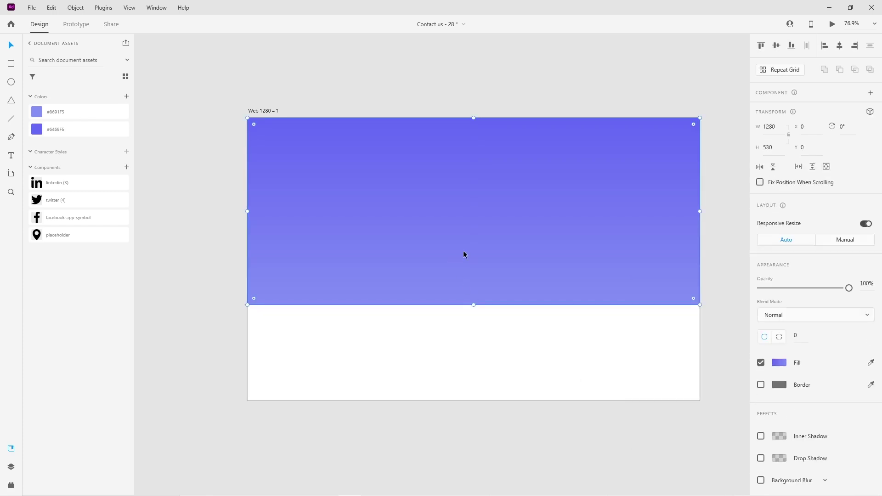
left_click(779, 362)
left_click_drag(472, 118, 689, 126)
mouse_move(473, 304)
left_mouse_down()
mouse_move(370, 305)
mouse_move(266, 292)
mouse_move(249, 302)
left_mouse_up()
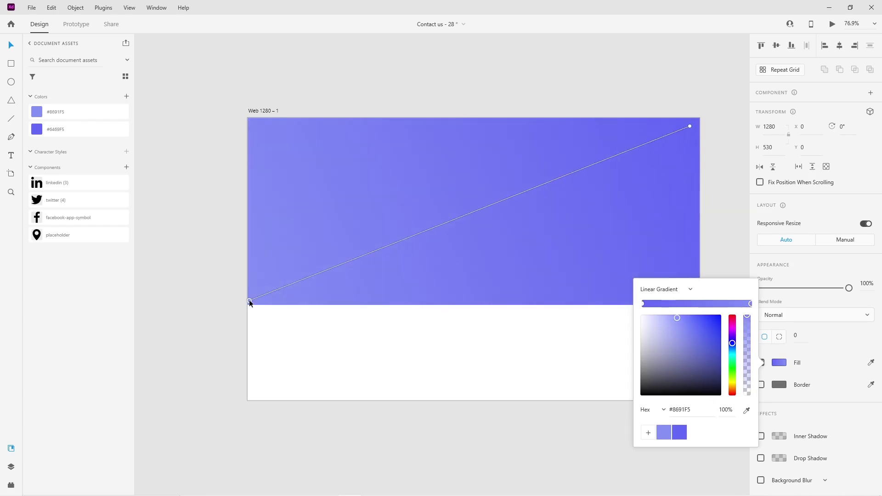
left_click(415, 334)
left_click_drag(602, 149, 599, 166)
mouse_move(647, 133)
left_mouse_down()
mouse_move(695, 182)
mouse_move(695, 240)
left_mouse_up()
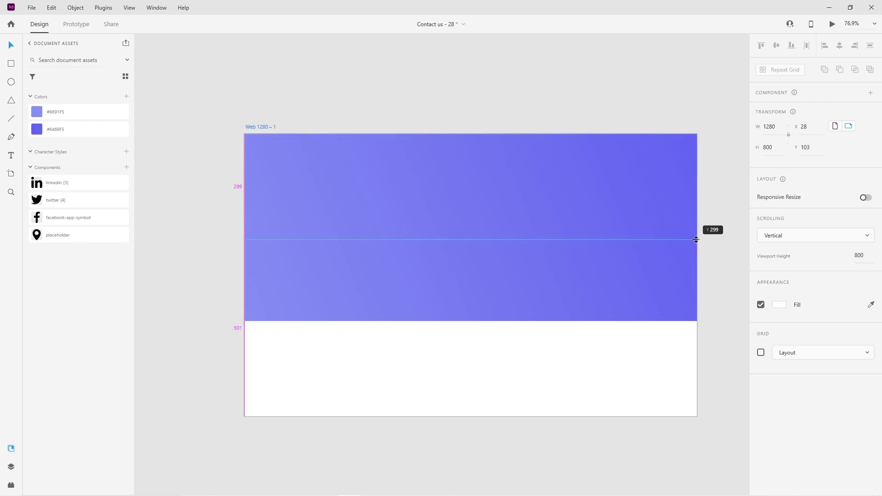
Raise the banner's bottom-right corner up to the guide, then drag the guide away.
left_click(694, 299)
scroll(710, 294, "up", 2)
scroll(706, 297, "up", 3)
left_click(680, 362)
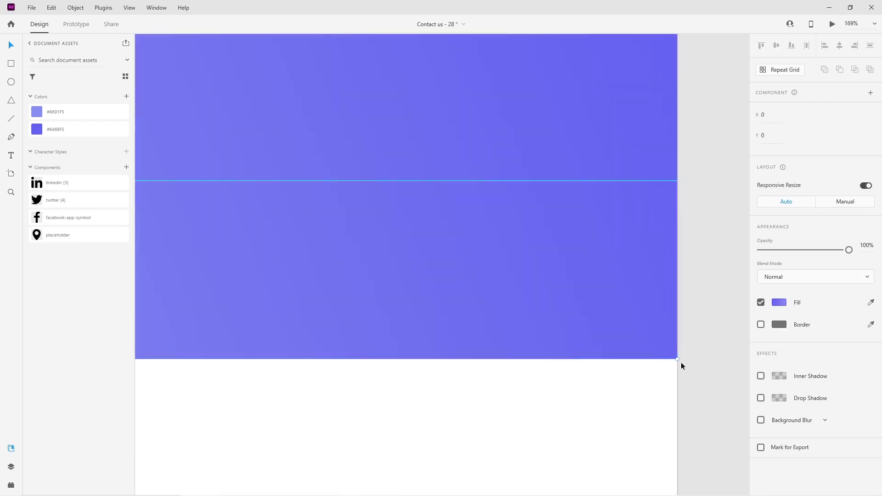
key("shift+Up")
key("shift+Up")
key("shift+Up")
key("shift+Up")
key("shift+Up")
key("shift+Up")
key("shift+Up")
key("shift+Up")
key("shift+Up")
key("shift+Up")
key("shift+Up")
key("shift+Up")
key("shift+Up")
key("shift+Up")
key("shift+Up")
key("shift+Up")
key("shift+Up")
key("shift+Up")
key("Up")
key("Up")
key("Up")
key("Up")
key("Up")
key("Up")
key("Up")
key("Up")
key("Up")
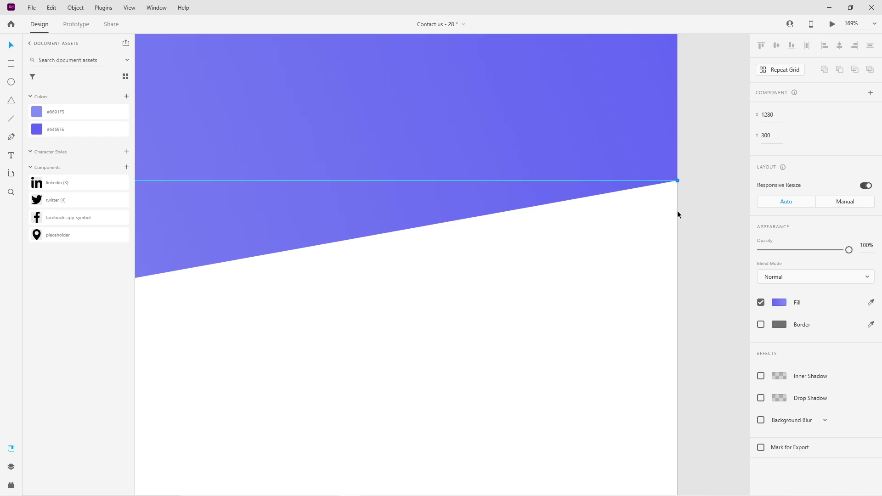
left_click(688, 267)
scroll(688, 266, "down", 5)
scroll(522, 248, "up", 1)
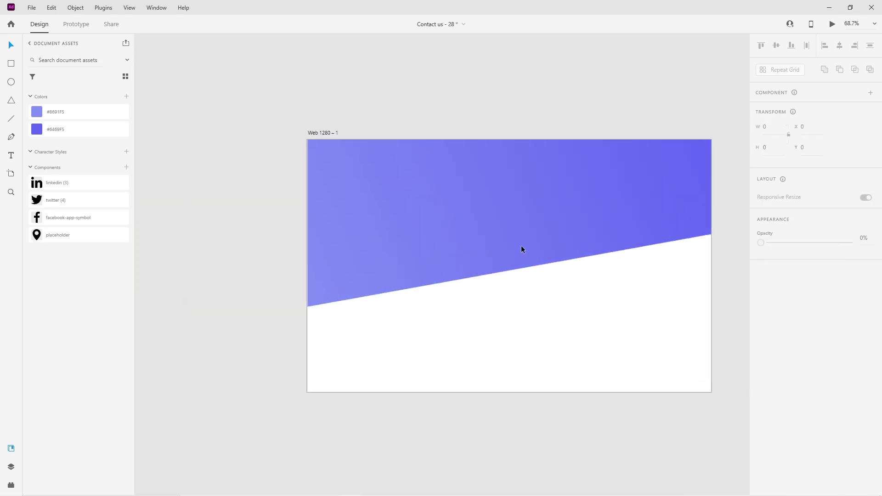
scroll(559, 216, "up", 1)
mouse_move(469, 240)
left_mouse_down()
mouse_move(486, 111)
mouse_move(467, 126)
left_mouse_up()
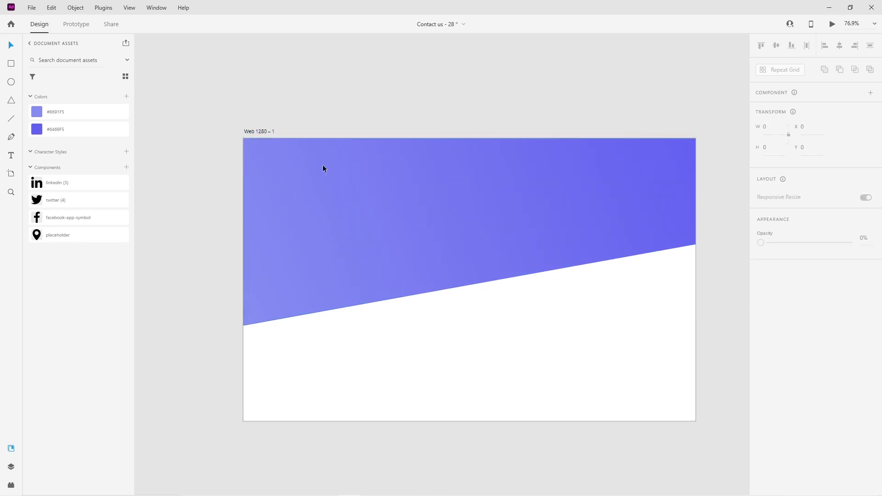
Show the layout grid and add a 'GeeQ' text near the banner's top-left.
key("ctrl+shift+apostrophe")
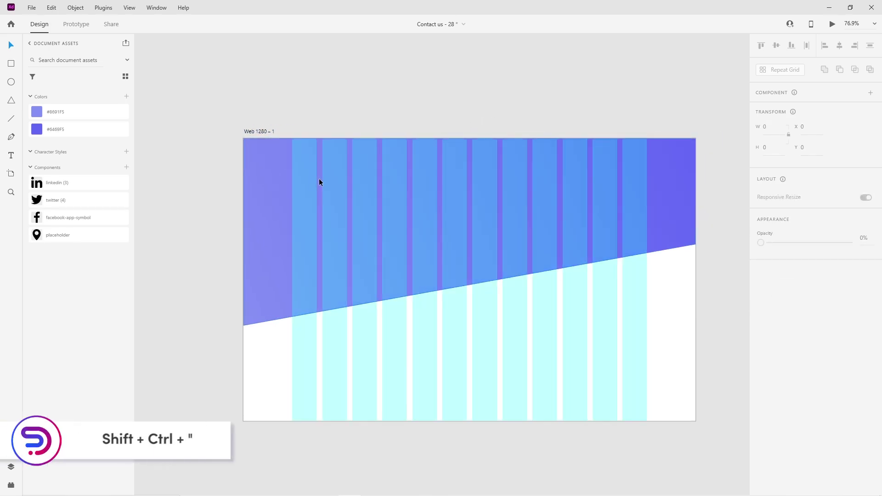
scroll(386, 160, "up", 3)
scroll(327, 174, "up", 2)
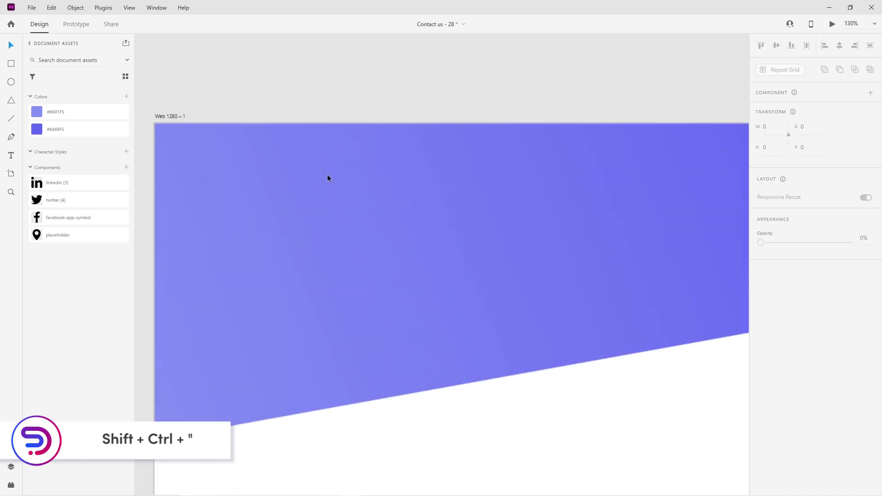
key("t")
left_click(287, 168)
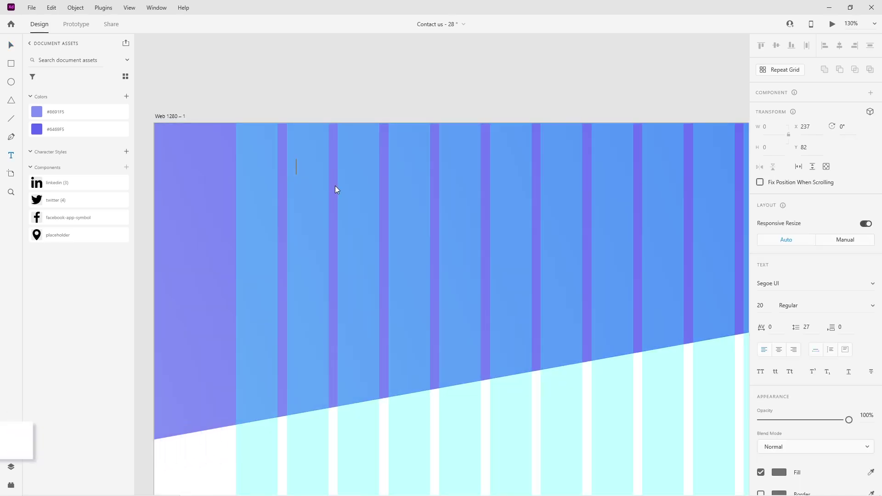
type("GeeQ")
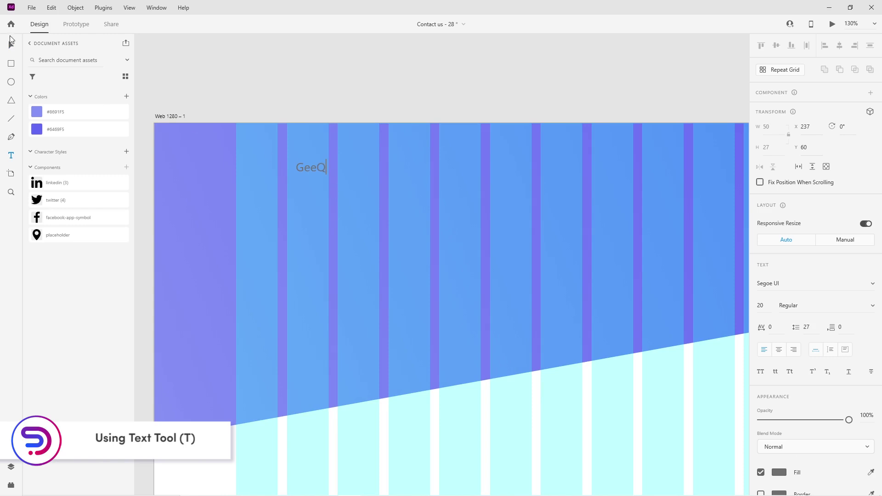
key("Escape")
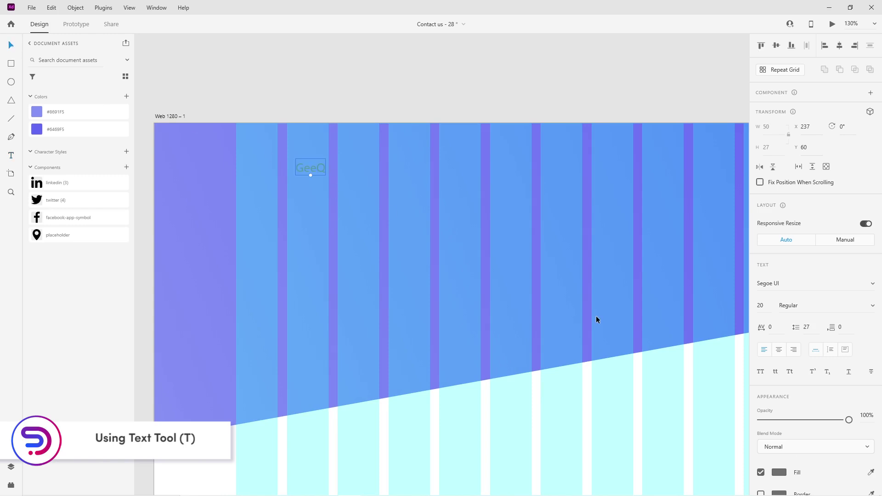
Set the GeeQ text to Whyte Inktrap at size 28.
left_click(787, 285)
key("BackSpace")
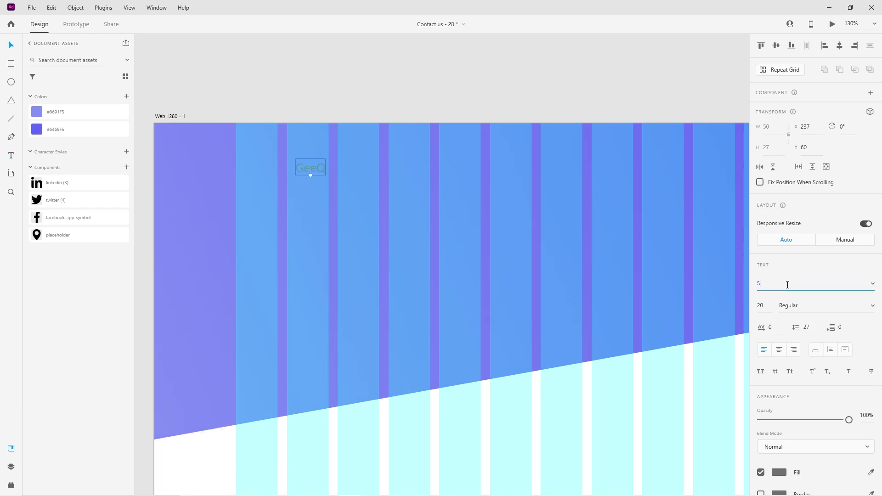
type("Whyte Inktrap")
key("Return")
left_click(768, 307)
type("8")
key("Return")
Make the GeeQ text bold with a white #FFFFFF fill.
left_click(872, 308)
left_click(824, 326)
left_click(780, 473)
type("ffffff")
key("Return")
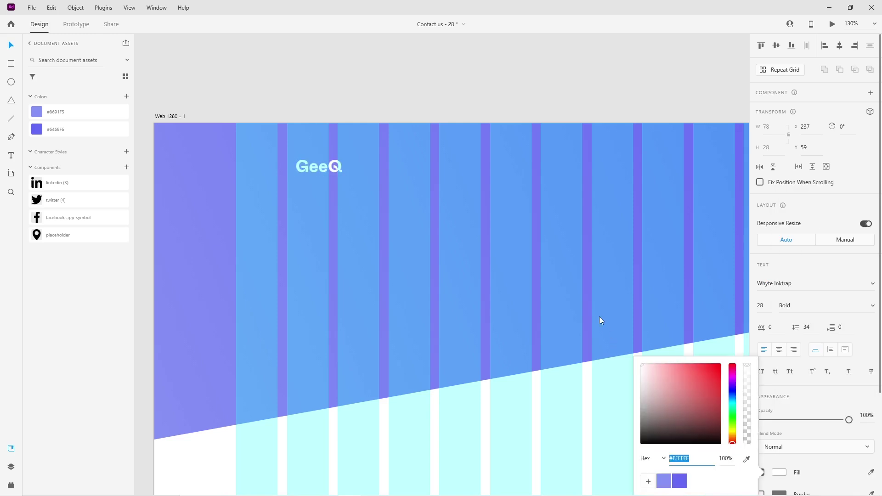
left_click(294, 92)
scroll(237, 119, "up", 4)
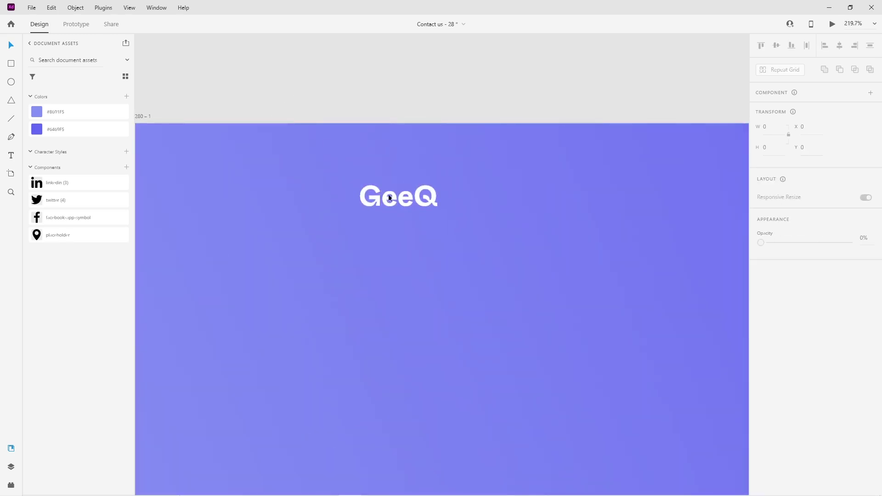
Duplicate GeeQ into a 'Services' link in regular weight, size 16.
left_click_drag(379, 189, 294, 179)
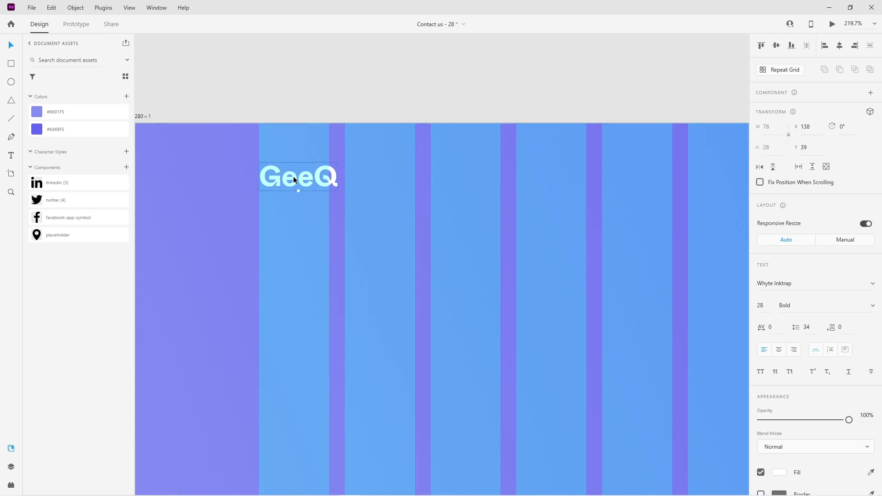
scroll(293, 175, "down", 5)
left_click(335, 127)
left_click_drag(289, 178, 445, 177)
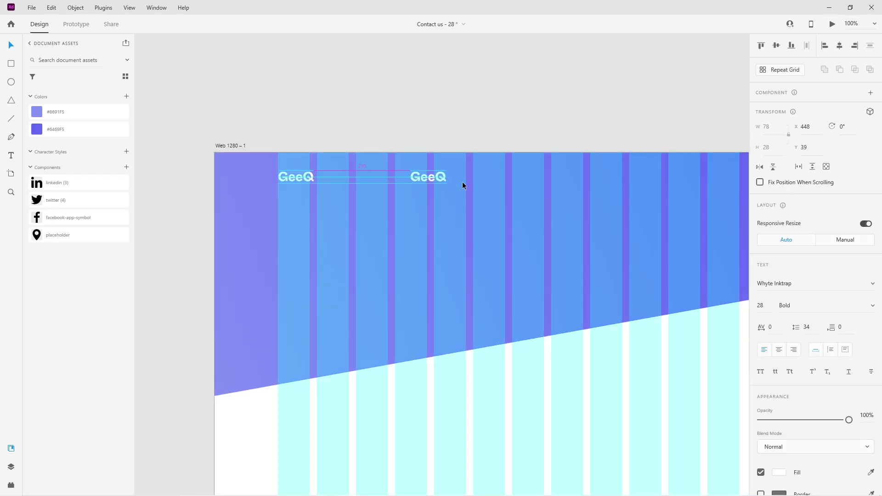
left_click_drag(534, 186, 524, 167)
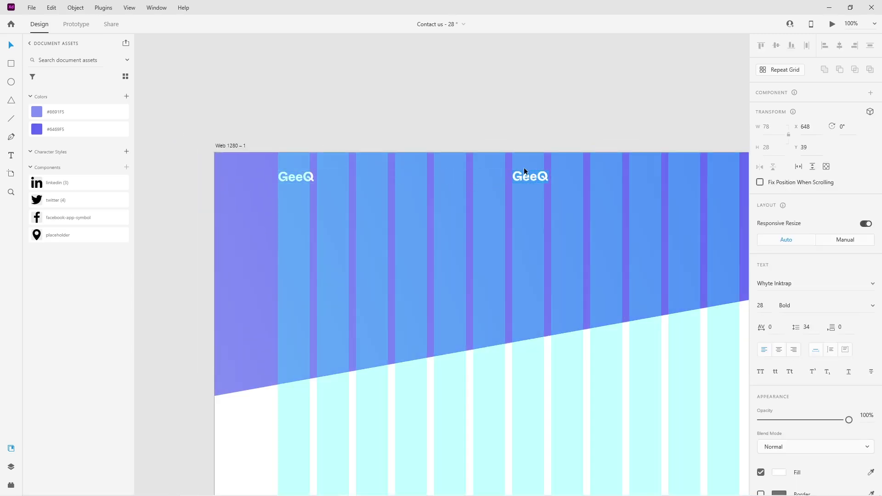
type("Services")
key("Escape")
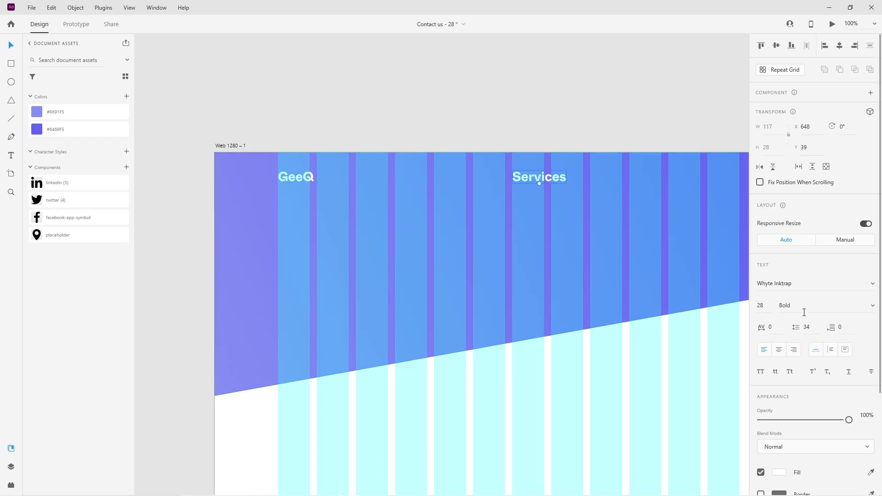
left_click(871, 306)
left_click(801, 249)
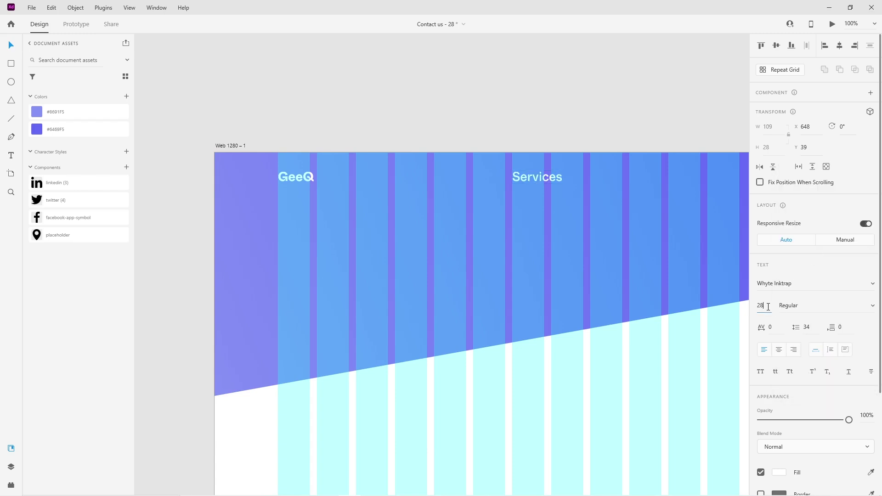
type("16")
key("Return")
Duplicate the link into 'Products', 'Pricing' and 'Contact Us' to its right.
mouse_move(607, 175)
left_mouse_down()
mouse_move(567, 210)
mouse_move(543, 200)
left_mouse_up()
scroll(543, 197, "up", 3)
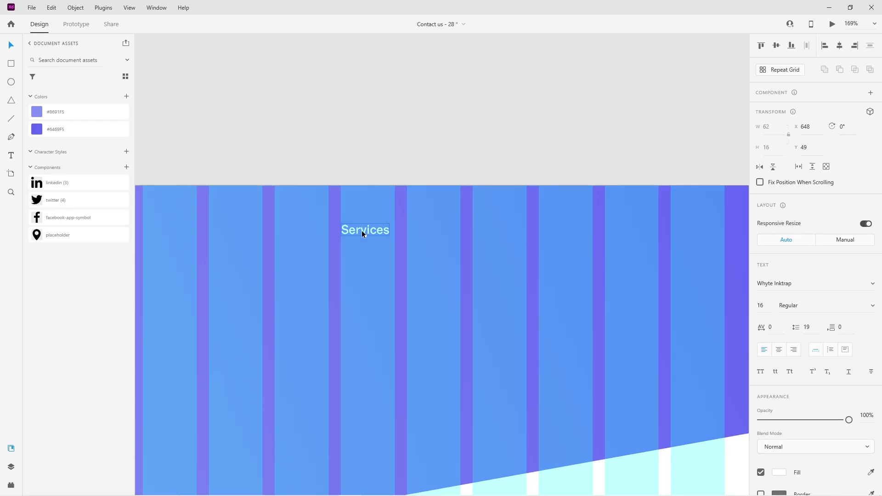
left_click_drag(362, 226, 461, 228)
type("Products")
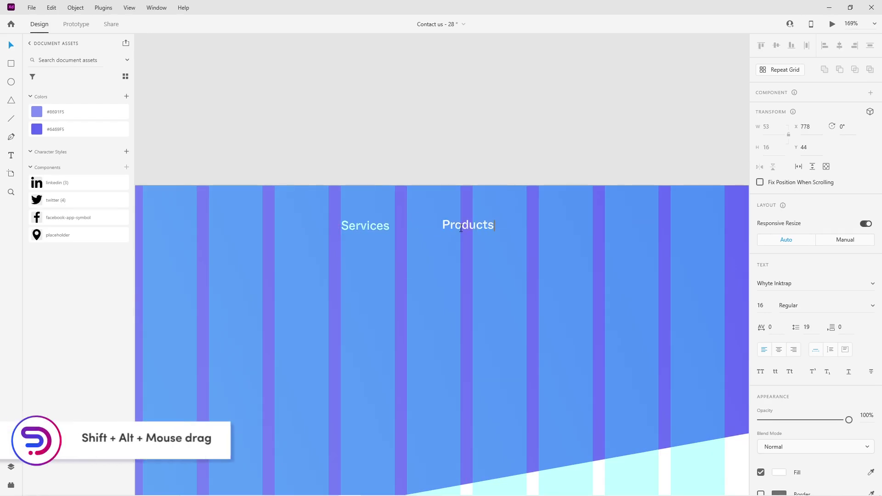
key("Escape")
left_click_drag(473, 224, 648, 227)
key("Return")
type("Pricing")
key("Escape")
type("s")
key("Escape")
left_click_drag(547, 228, 558, 227)
Hide the grid and distribute the four header links evenly horizontally.
key("ctrl+shift+apostrophe")
scroll(519, 250, "down", 3)
scroll(520, 249, "down", 1)
left_click(437, 241, "shift")
left_click(500, 238, "shift")
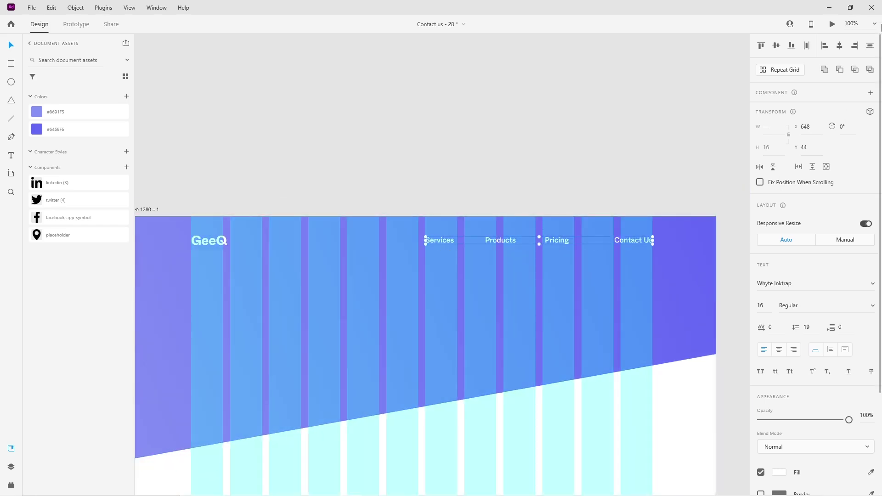
left_click(807, 45)
left_click(503, 101)
scroll(508, 268, "down", 1)
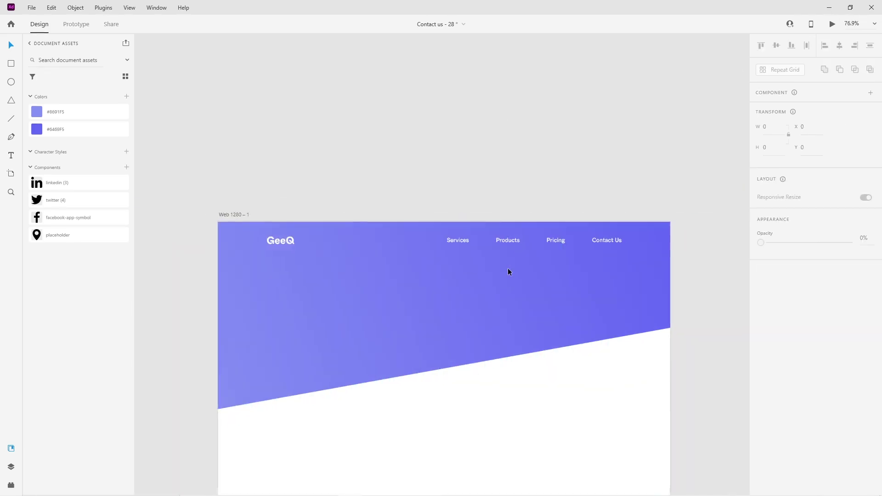
Draw a white 2 px line under Contact Us and nudge it slightly lower.
scroll(629, 202, "up", 2)
scroll(629, 202, "up", 4)
scroll(630, 203, "up", 1)
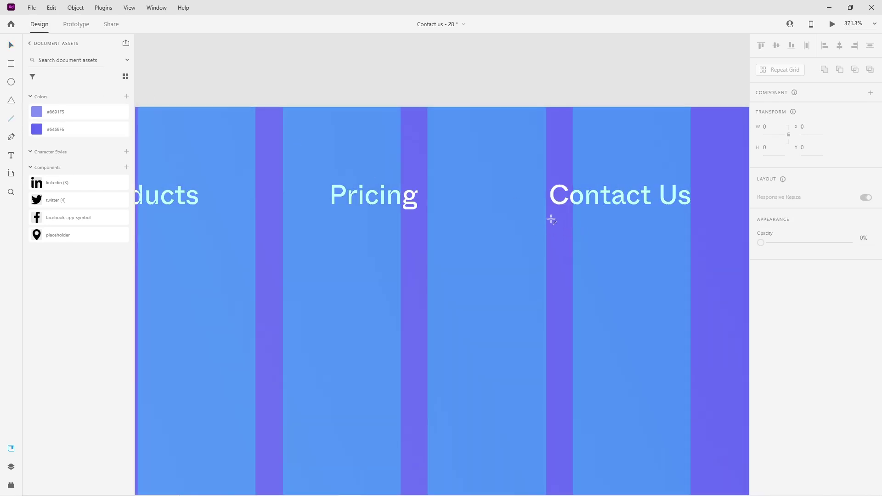
left_click_drag(551, 220, 575, 219)
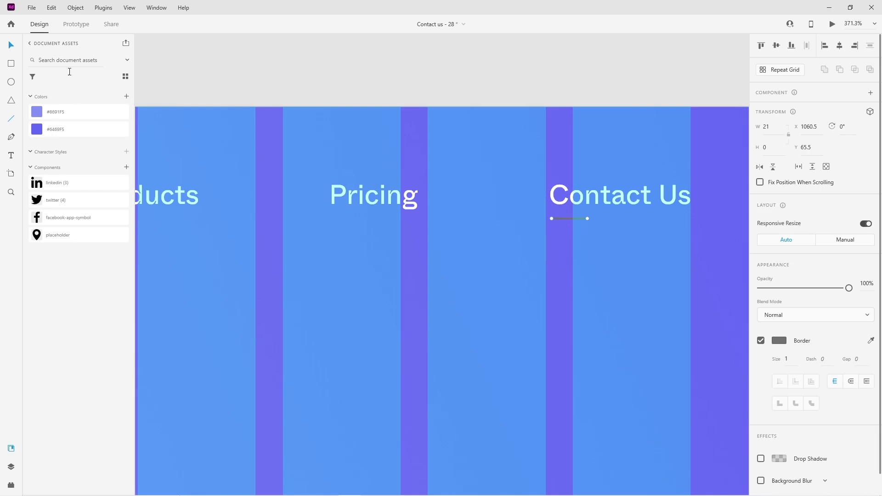
left_click(779, 340)
left_click_drag(655, 283, 638, 275)
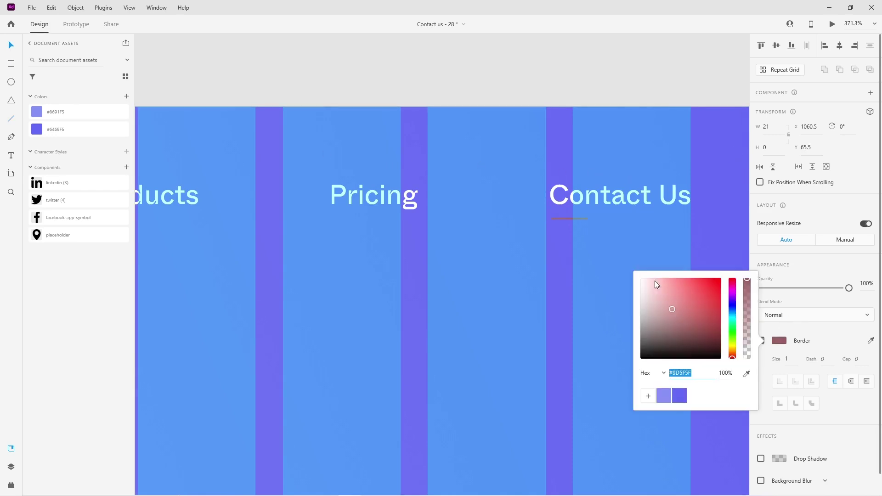
left_click(792, 360)
type("2")
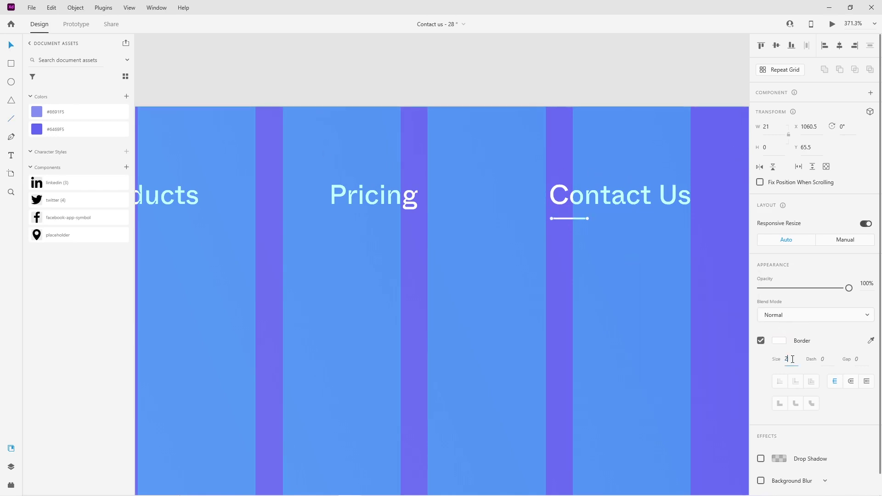
left_click(850, 381)
key("shift+Down")
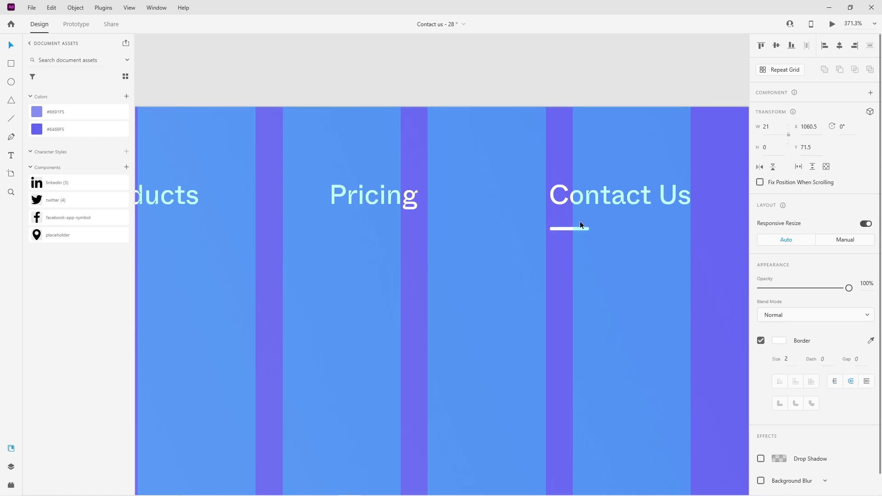
Zoom to fit the whole artboard and show the layout grid again.
left_click(542, 263)
key("ctrl+1")
key("ctrl+shift+apostrophe")
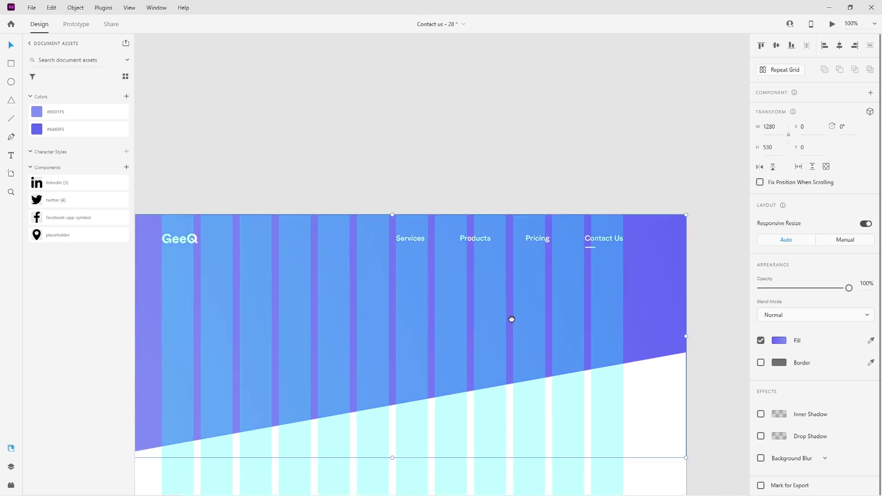
left_click(475, 378)
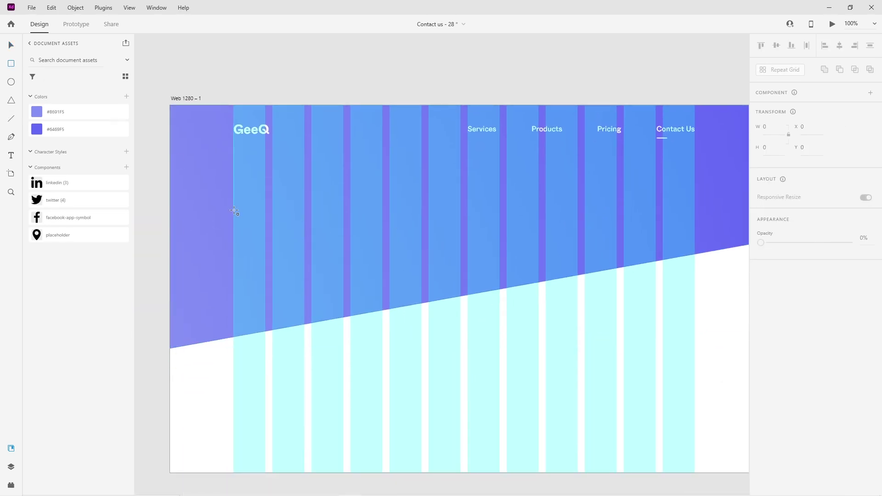
Draw a 935×550 card rectangle below the navigation links.
left_click_drag(234, 211, 662, 355)
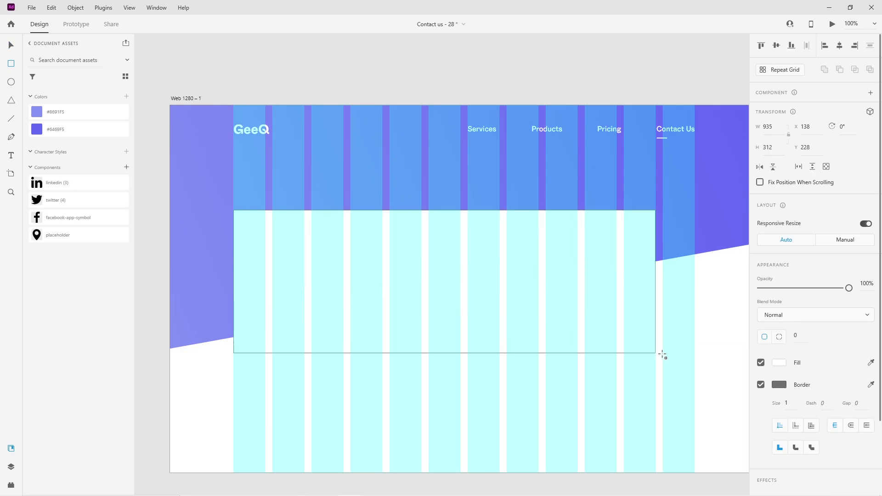
left_click_drag(663, 355, 662, 371)
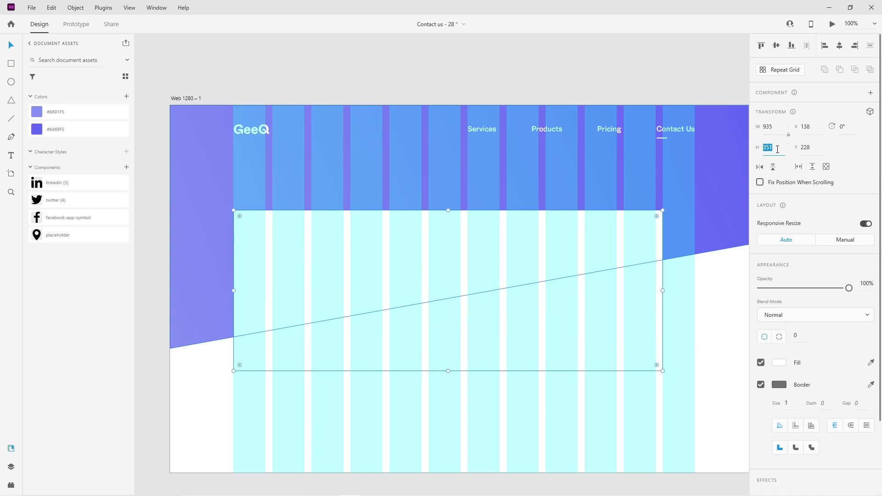
type("0")
key("Return")
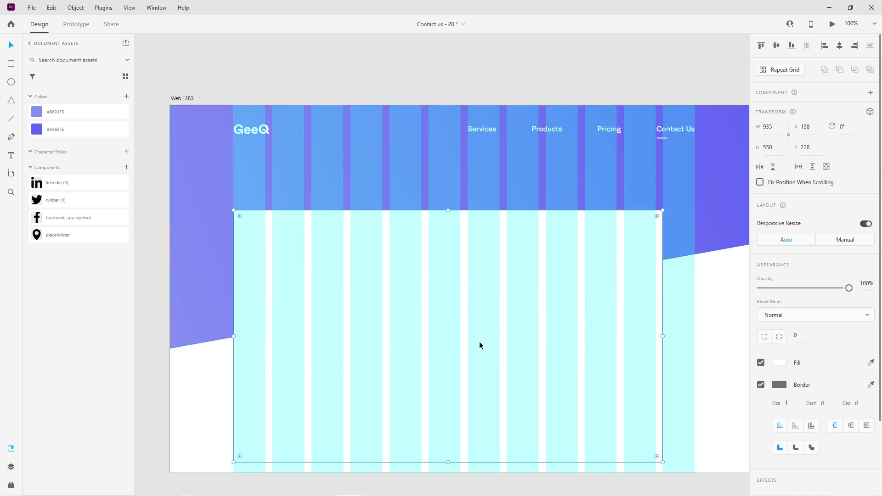
Move the card up to overlap the header and remove its border.
left_click_drag(479, 343, 485, 317)
scroll(485, 317, "down", 2)
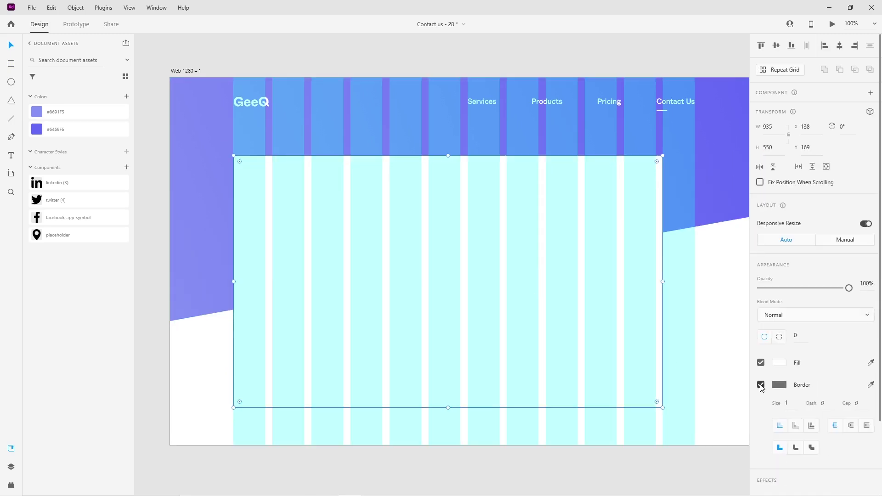
left_click(761, 385)
key("ctrl+shift+apostrophe")
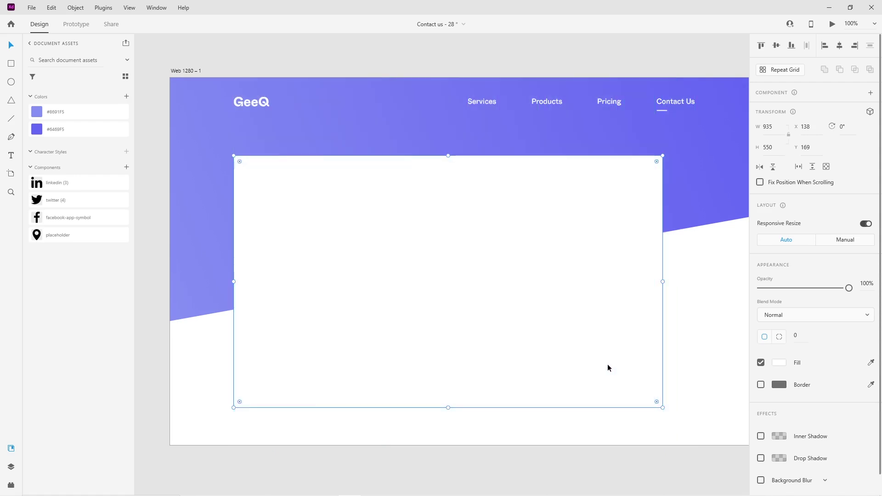
key("Escape")
scroll(579, 383, "down", 1)
scroll(578, 382, "down", 2)
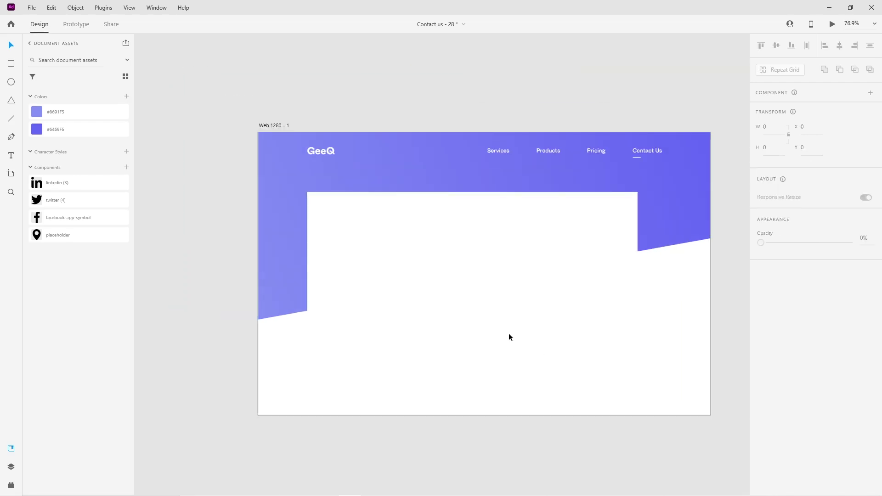
left_click(509, 333)
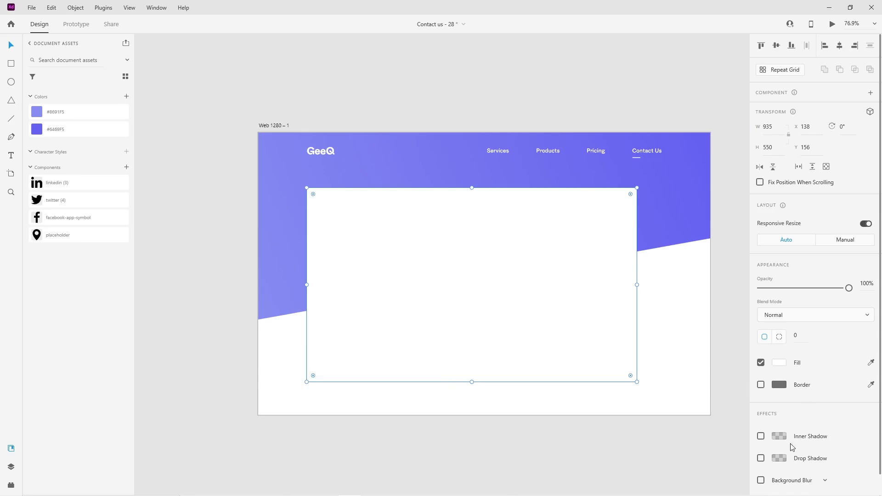
Give the card a #6469F5 drop shadow with Y 14, blur 40, 10% opacity.
left_click(761, 459)
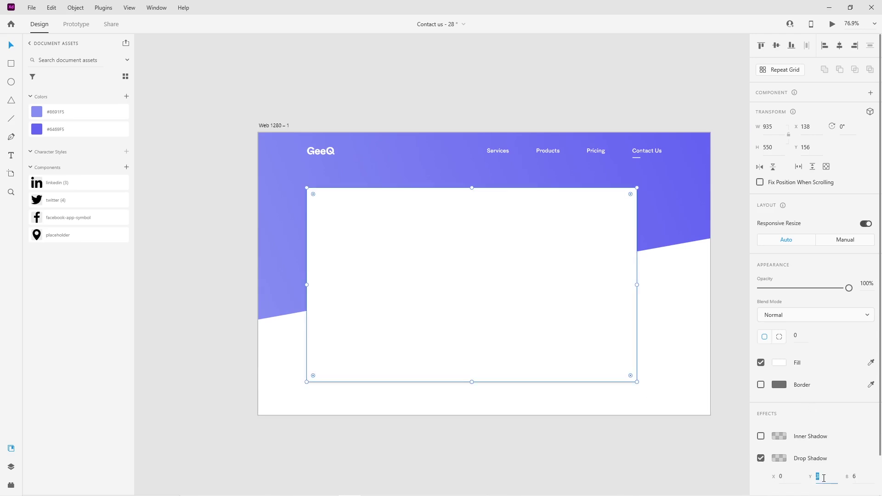
type("4")
key("Return")
left_click(860, 476)
type("40")
key("Return")
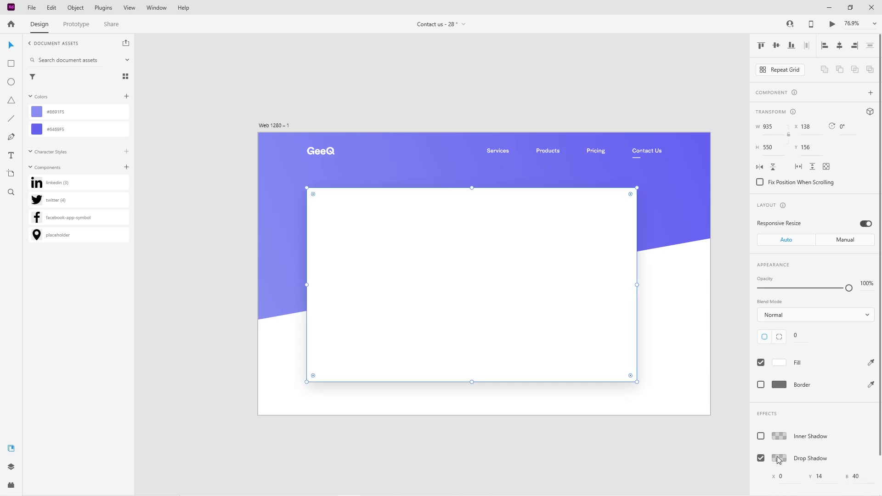
left_click(779, 458)
left_click(681, 482)
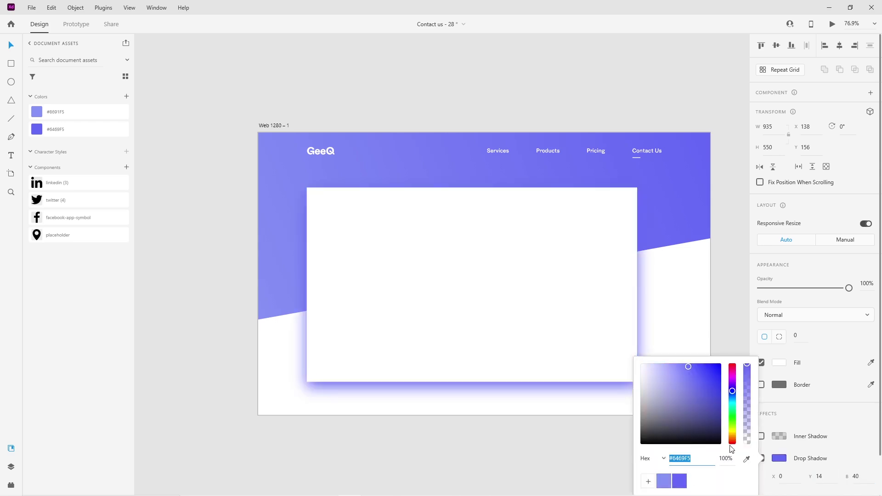
left_click(725, 459)
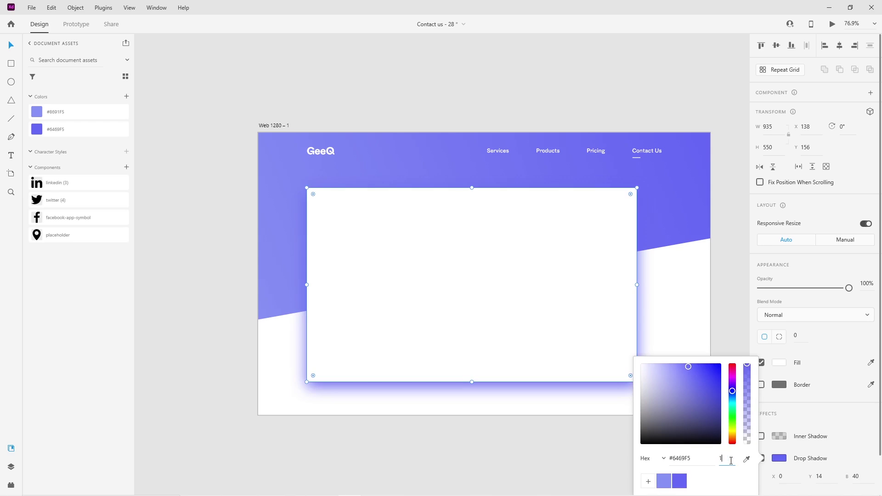
type("0")
key("Return")
left_click(549, 426)
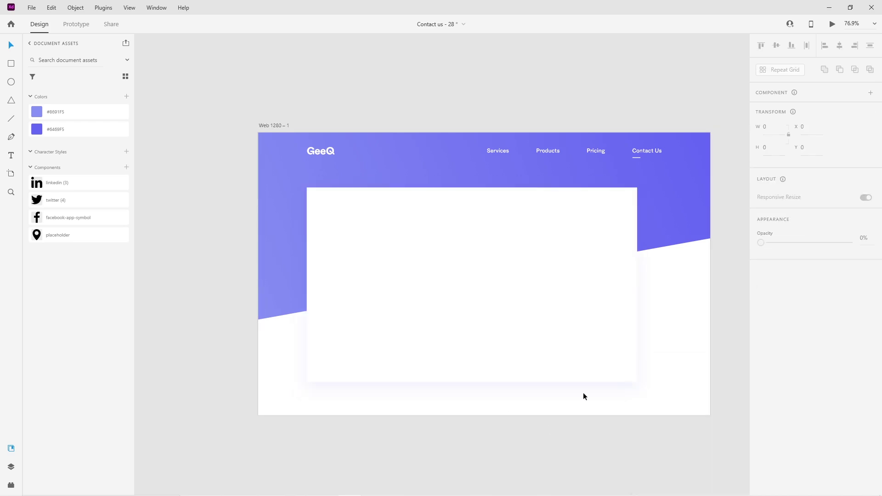
scroll(599, 247, "up", 2)
Round the card's corners to 14 px, then draw a thin 306×53 rectangle at the artboard's right edge.
left_click(604, 249)
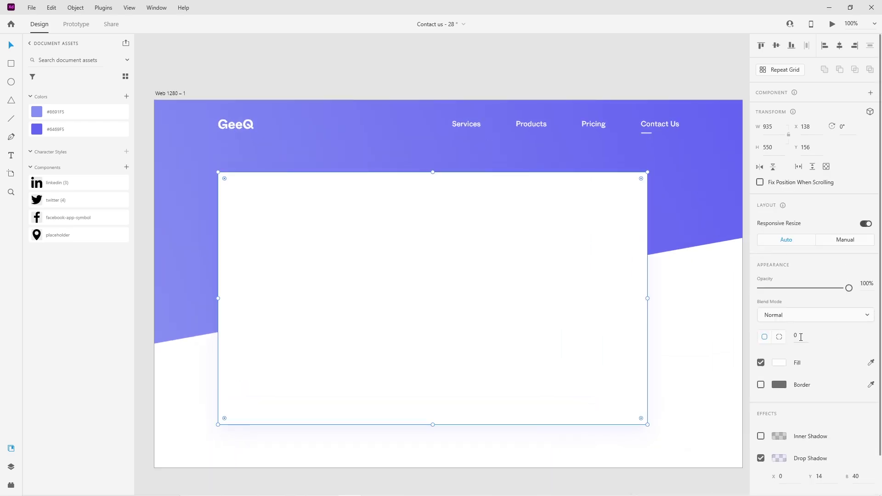
left_click(722, 369)
scroll(593, 409, "down", 2)
scroll(585, 422, "up", 2)
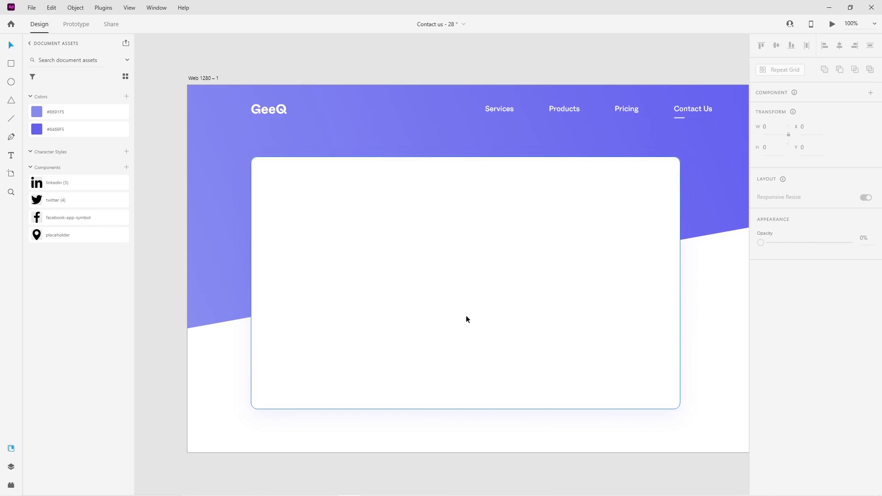
scroll(428, 318, "down", 2)
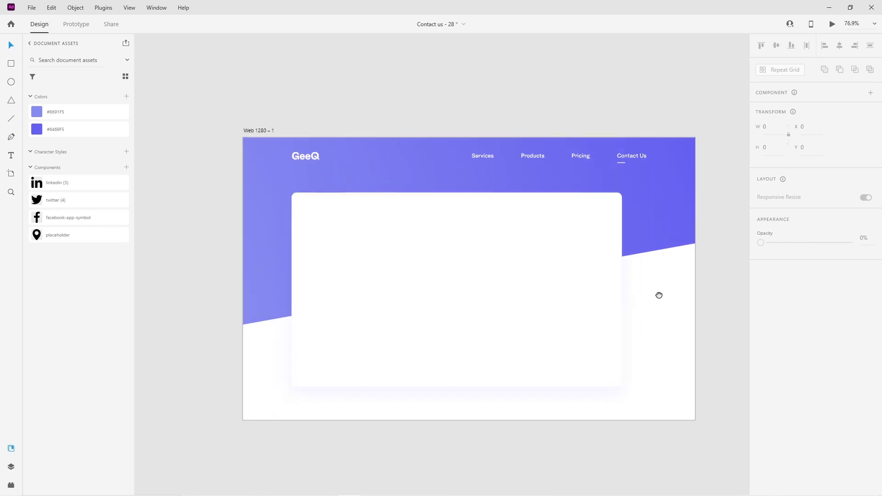
scroll(643, 280, "right", 2)
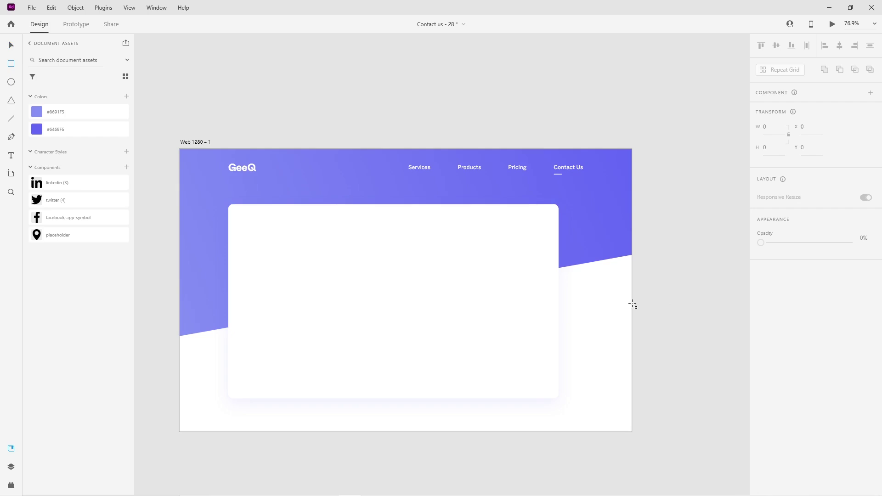
left_click_drag(589, 295, 696, 314)
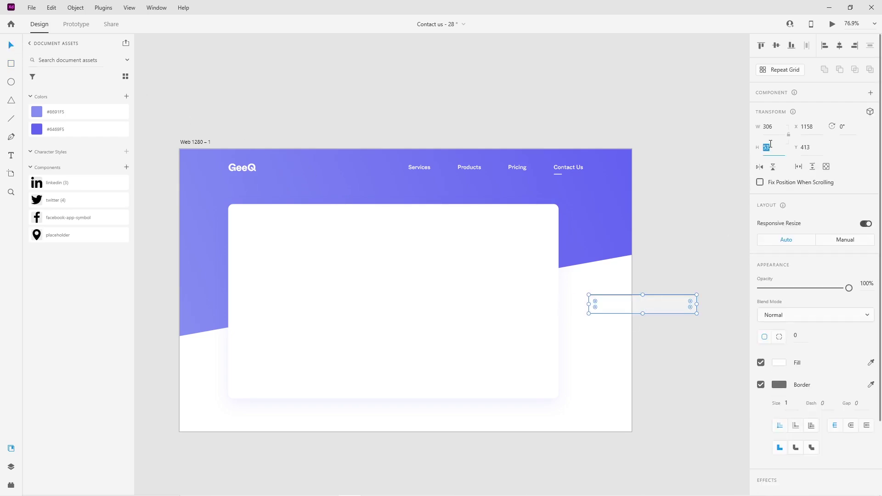
Make the new rectangle 40 high, remove its border and fill it purple.
type("0")
key("Return")
left_click_drag(640, 303, 632, 301)
left_click(761, 385)
left_click(778, 363)
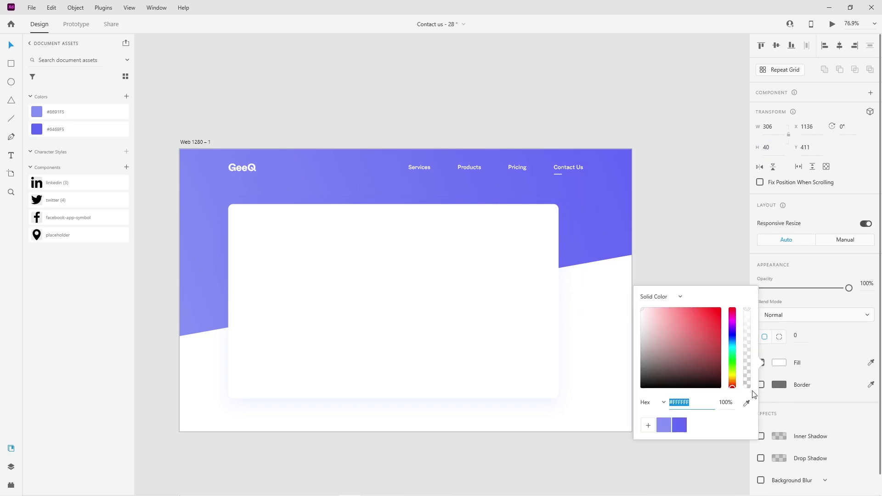
left_click(679, 424)
left_click(610, 305)
Tilt the purple rectangle and move it onto the header's slanted lower edge.
scroll(611, 303, "up", 2)
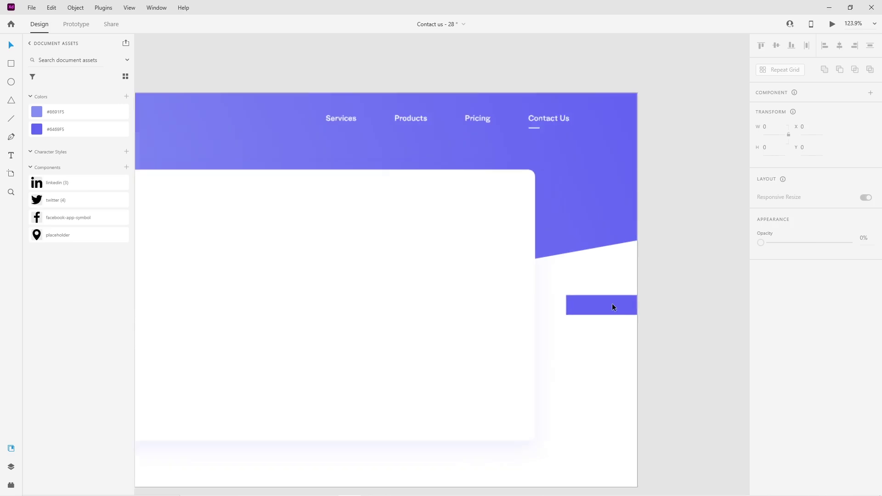
scroll(666, 303, "up", 2)
left_click_drag(739, 295, 732, 263)
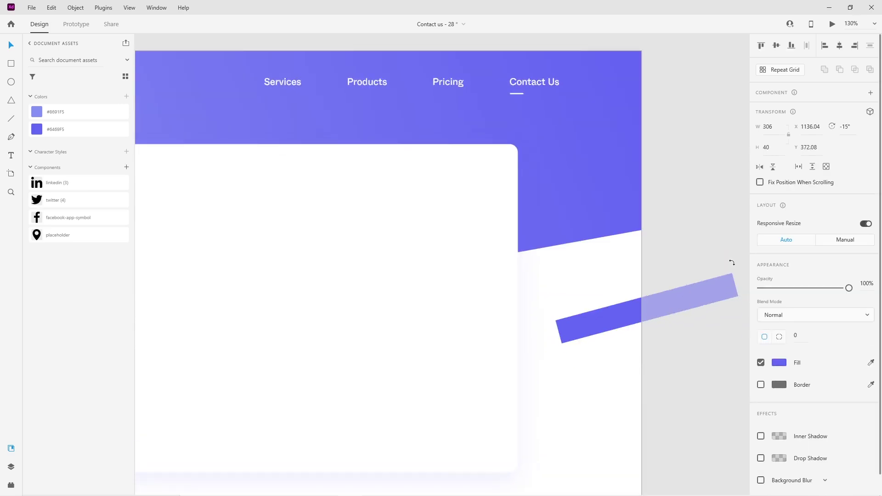
left_click_drag(645, 307, 623, 233)
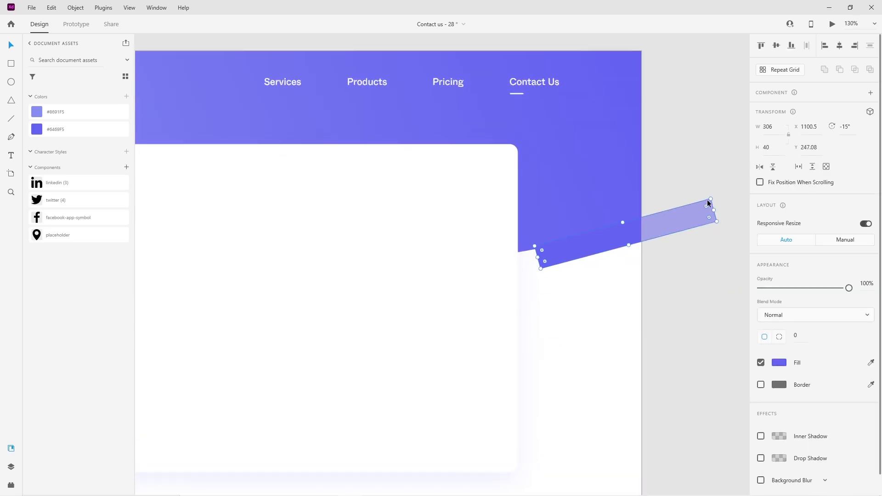
left_click_drag(714, 197, 714, 199)
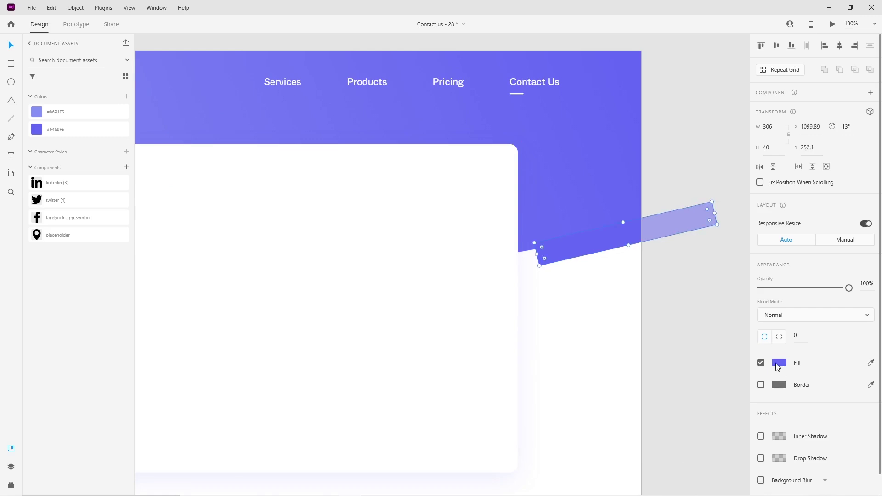
Give the band lighter fill #8691F5, 50% opacity and about -11° rotation.
left_click(776, 363)
left_click(663, 425)
left_click(576, 320)
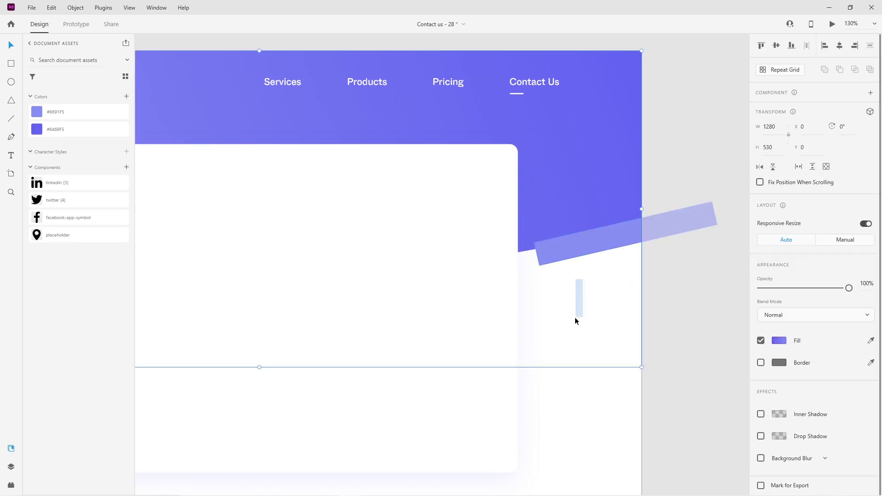
left_click(671, 225)
left_click_drag(830, 288, 815, 290)
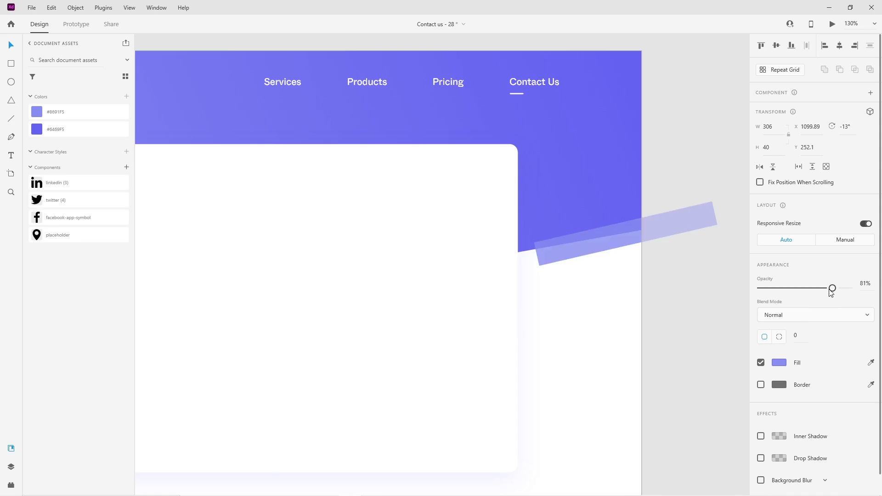
left_click_drag(712, 199, 717, 201)
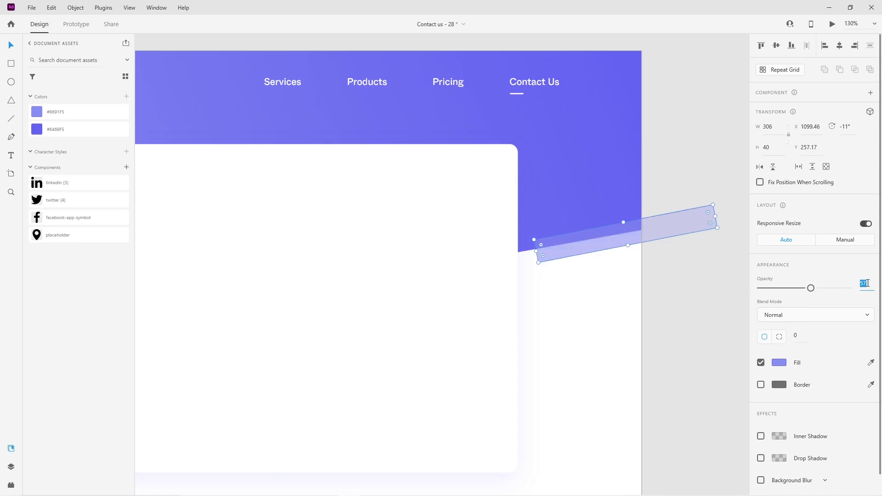
key("Return")
left_click_drag(602, 236, 634, 236)
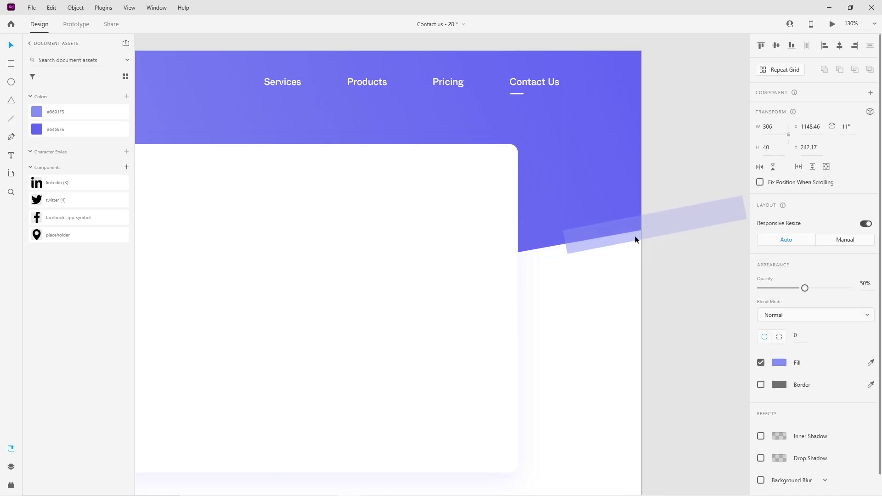
left_click(673, 225)
Edit the band's corner points so its left edge is vertical.
scroll(672, 227, "up", 5)
left_click(536, 248)
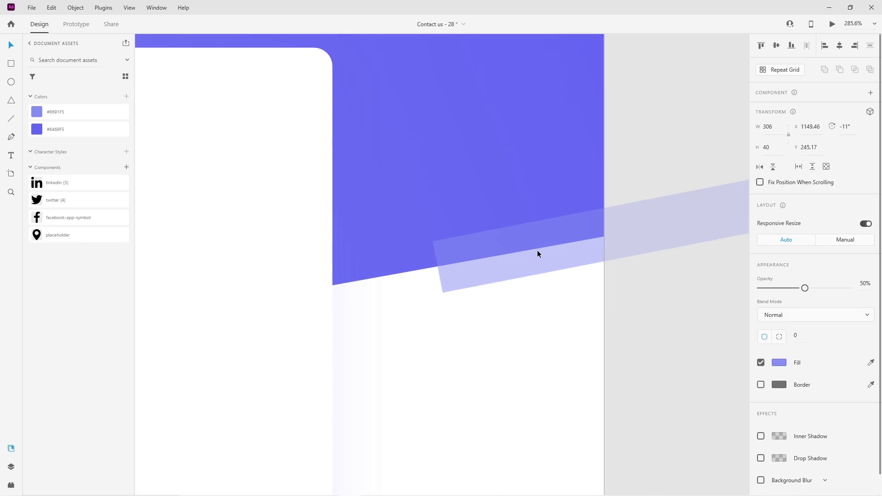
scroll(432, 248, "up", 5)
double_click(433, 251)
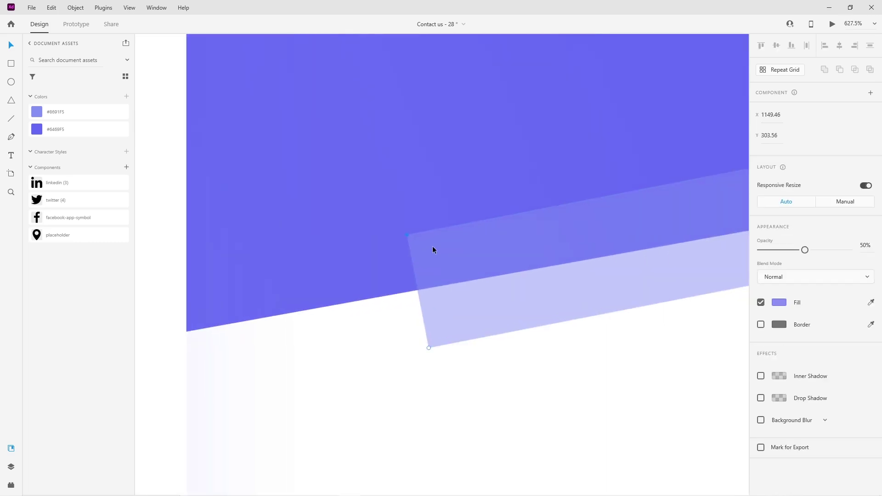
left_click_drag(410, 235, 428, 232)
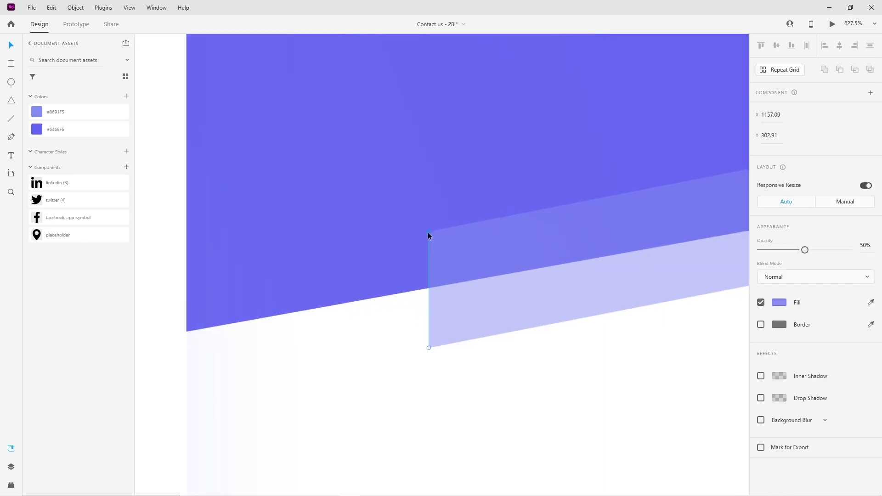
left_click_drag(428, 232, 428, 239)
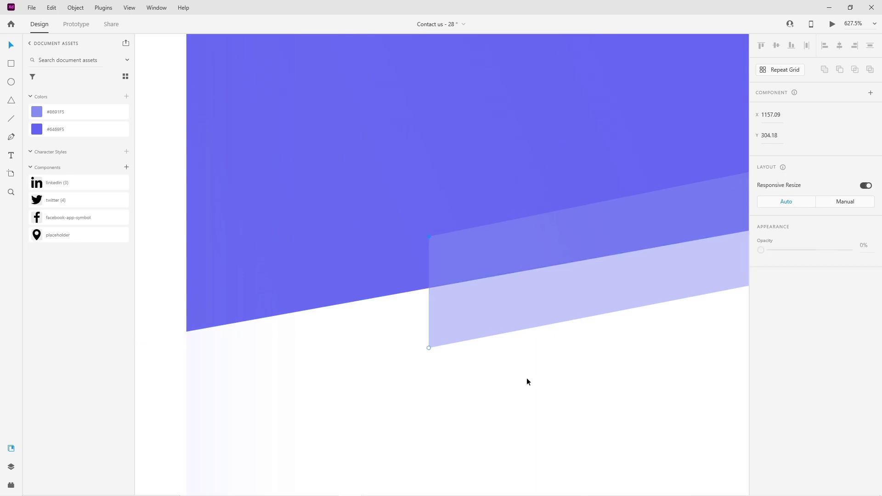
key("Escape")
scroll(566, 370, "down", 5)
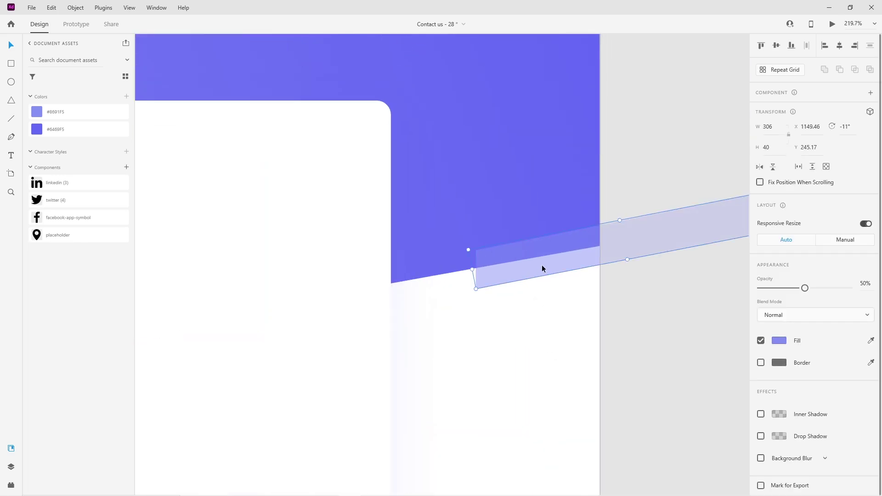
Alt-drag a copy of the band and resize it into a thin bar beneath it.
left_click_drag(542, 265, 557, 360)
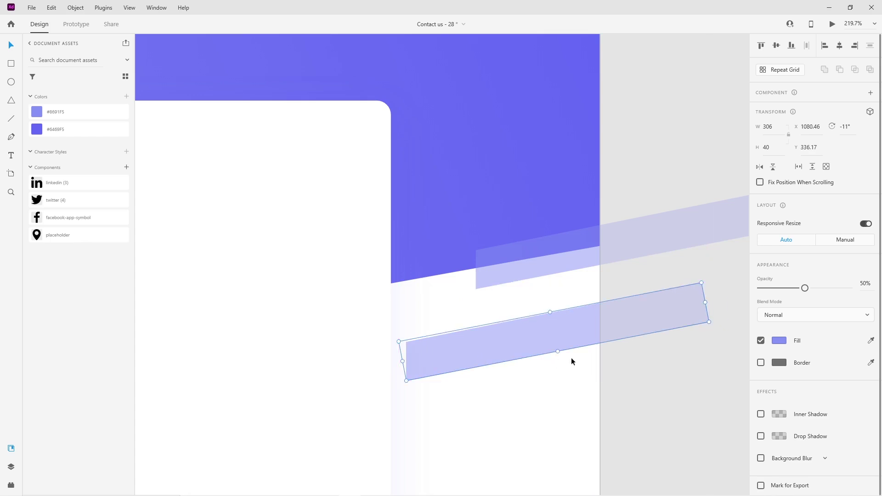
left_click_drag(708, 322, 497, 331)
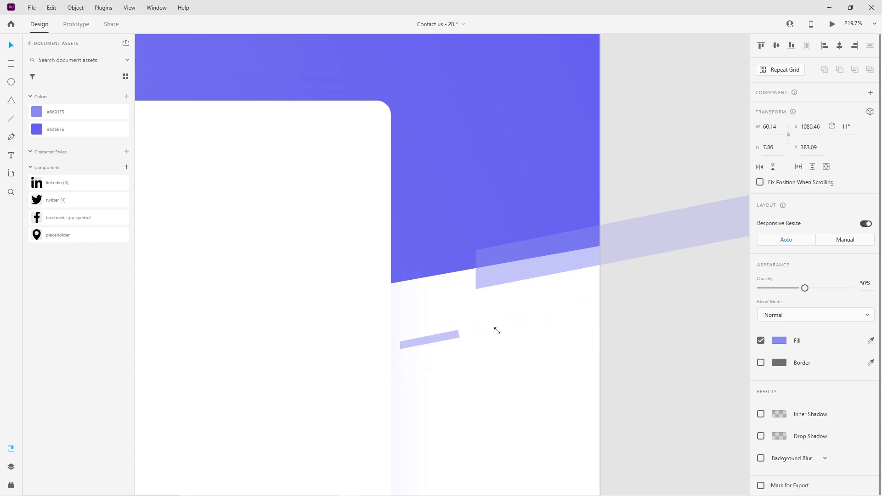
mouse_move(466, 333)
left_mouse_down()
mouse_move(491, 325)
mouse_move(449, 337)
left_mouse_up()
scroll(450, 328, "up", 5)
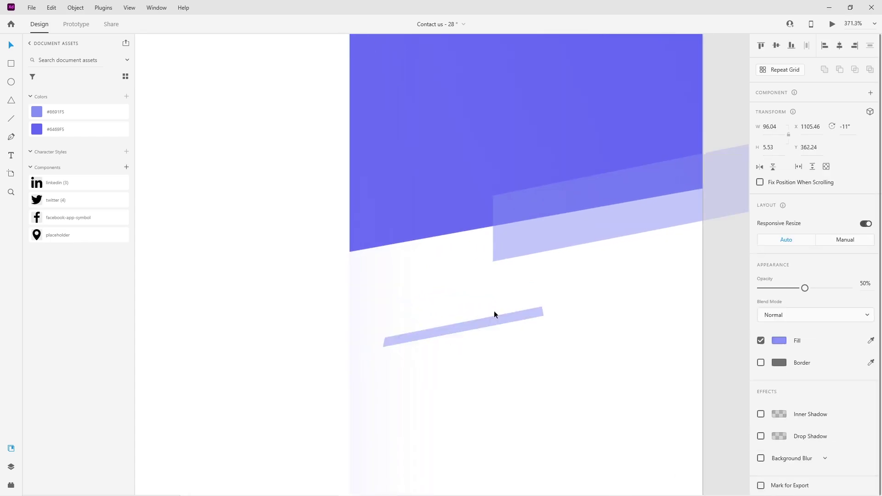
left_click_drag(450, 328, 499, 304)
scroll(413, 322, "up", 5)
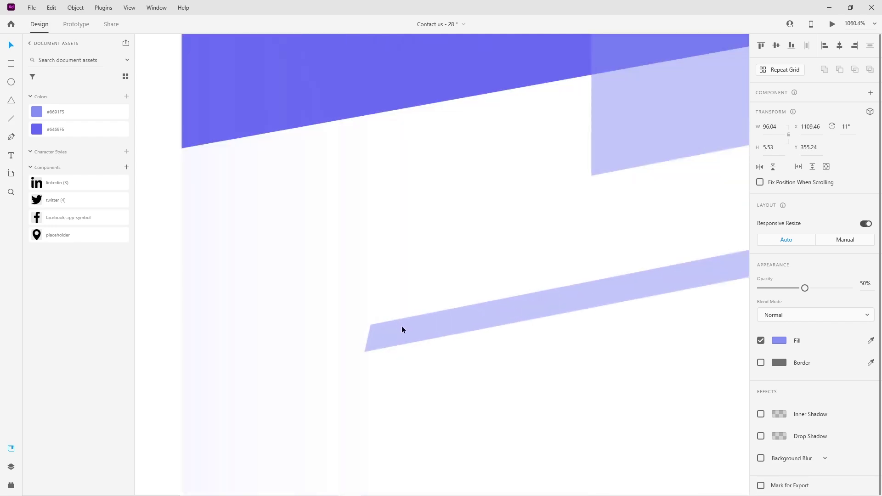
Nudge the thin bar into place and lower its opacity.
left_click(371, 325)
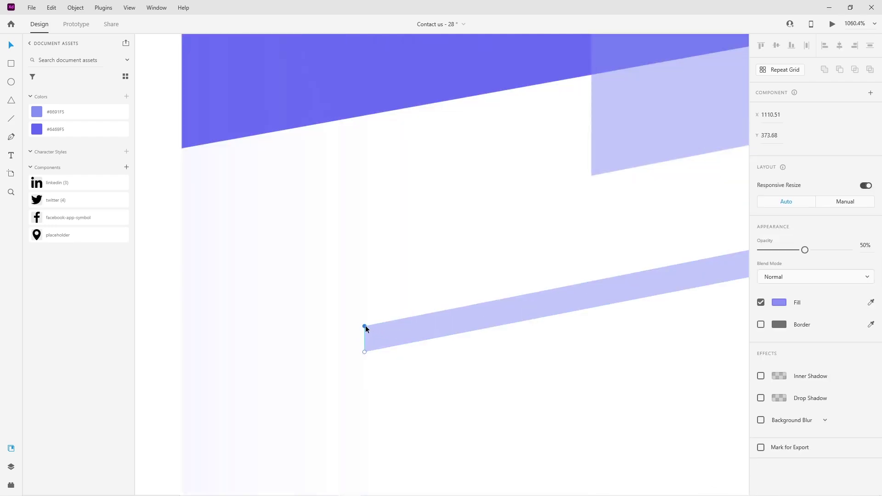
key("Escape")
scroll(502, 351, "down", 3)
scroll(649, 293, "up", 5)
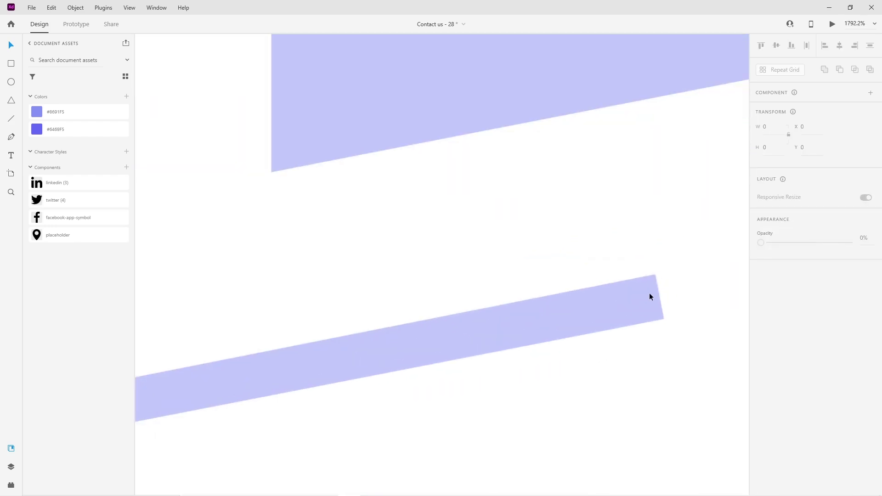
left_click(656, 278)
scroll(590, 387, "down", 5)
left_click_drag(518, 365, 515, 362)
left_click_drag(804, 288, 793, 288)
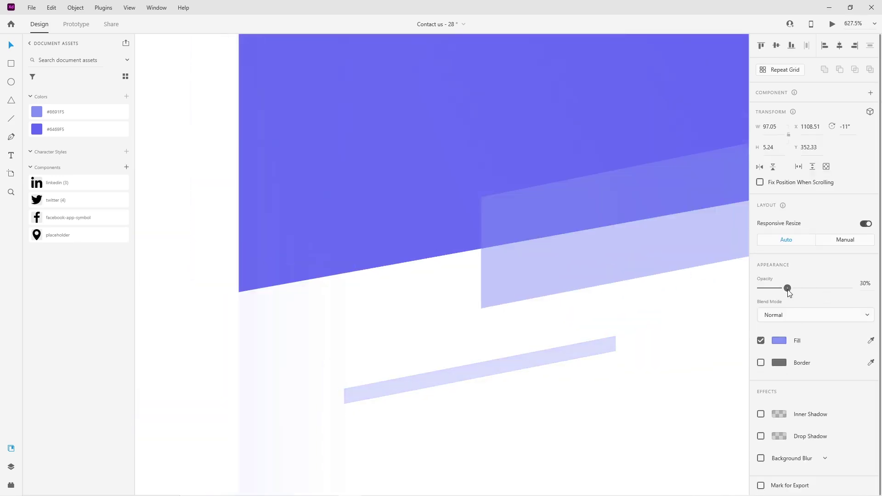
key("Escape")
scroll(611, 380, "down", 2)
scroll(605, 399, "down", 3)
scroll(711, 364, "down", 2)
scroll(696, 304, "down", 1)
Alt-drag a copy of the translucent band to the header's lower-left edge.
left_click(697, 304)
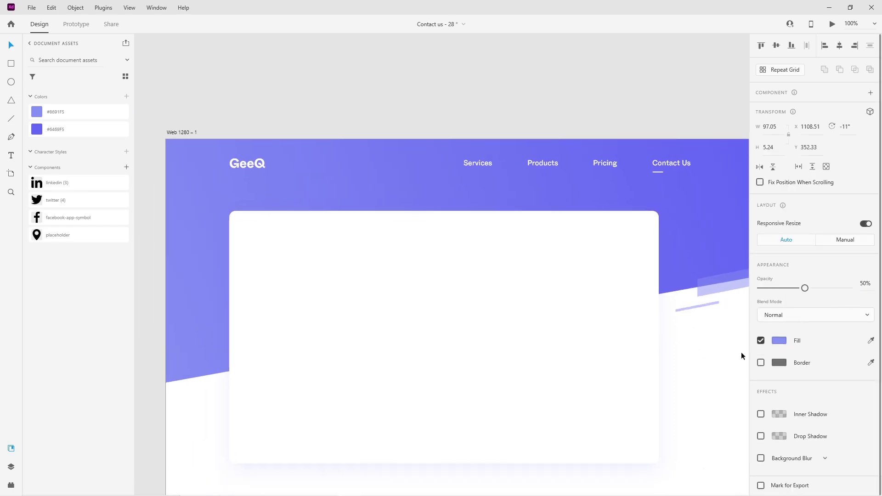
scroll(740, 352, "down", 1)
scroll(706, 362, "down", 1)
left_click_drag(710, 315, 335, 367)
Lighten the left band's lavender fill and nudge it into alignment.
left_click(325, 337, "shift")
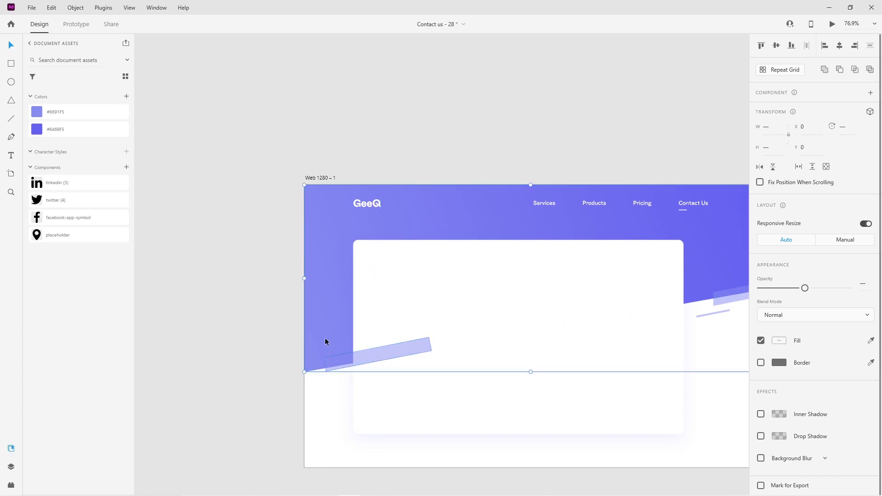
left_click(324, 342, "shift")
scroll(346, 356, "up", 3)
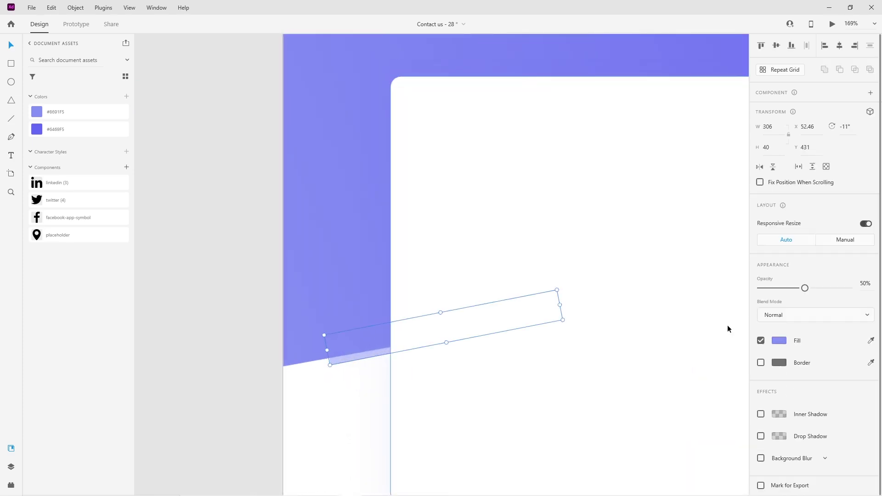
left_click(781, 341)
left_click_drag(677, 288, 668, 288)
left_click_drag(366, 350, 358, 354)
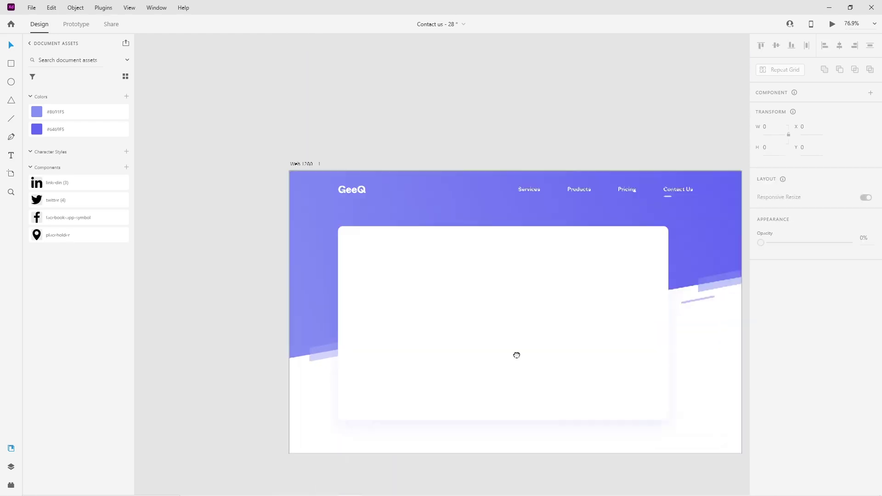
Shorten the left thin bar and adjust its corner points under the left band.
left_click(313, 378)
scroll(271, 379, "up", 5)
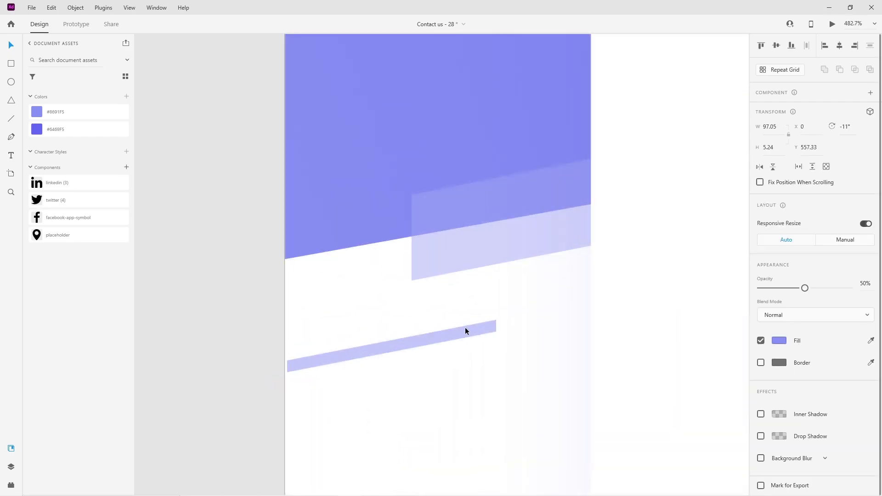
mouse_move(496, 324)
left_mouse_down()
mouse_move(389, 350)
mouse_move(402, 320)
left_mouse_up()
scroll(357, 321, "up", 2)
scroll(348, 367, "up", 3)
double_click(348, 366)
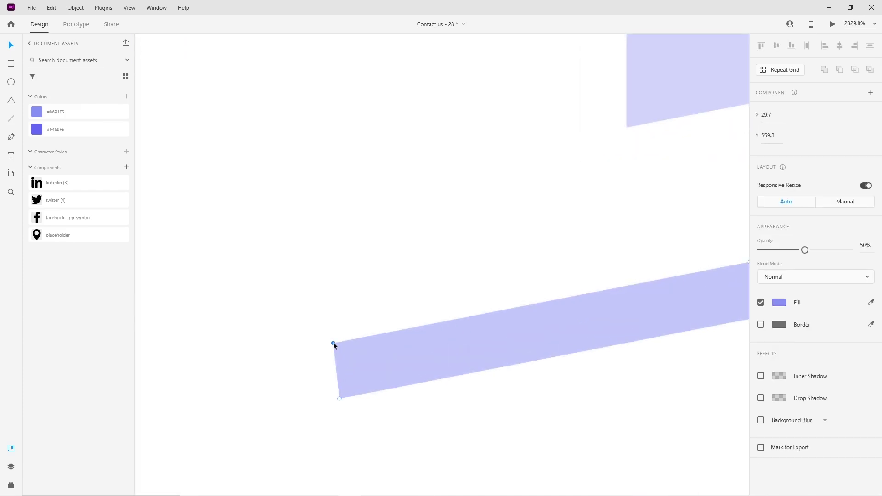
left_click_drag(334, 342, 339, 343)
scroll(454, 335, "down", 1)
scroll(454, 339, "down", 2)
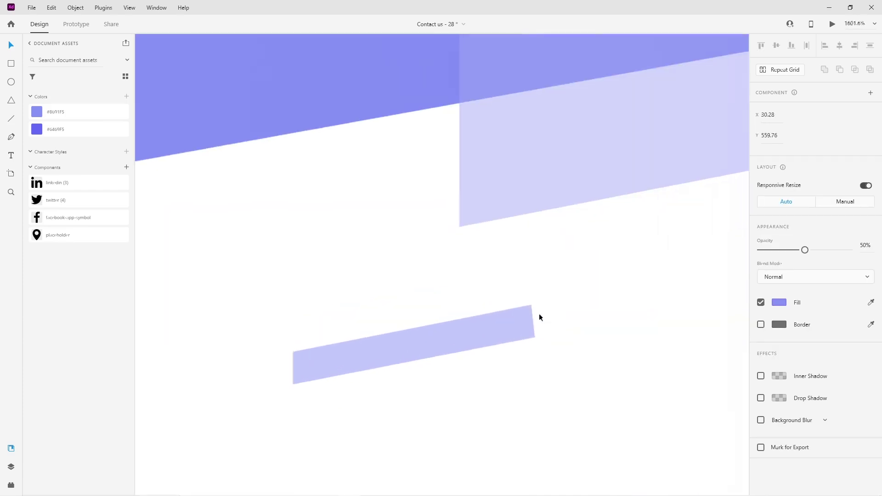
scroll(540, 315, "up", 1)
left_click_drag(528, 305, 532, 302)
left_click(446, 415)
Scroll down and view the page at 100% zoom with Ctrl+1.
scroll(446, 416, "down", 5)
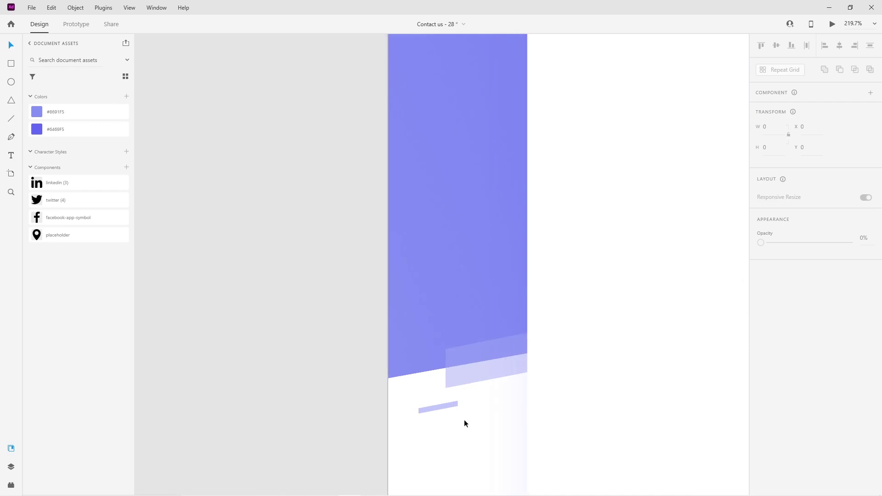
scroll(464, 420, "down", 3)
scroll(532, 400, "down", 2)
scroll(423, 386, "down", 1)
key("ctrl+1")
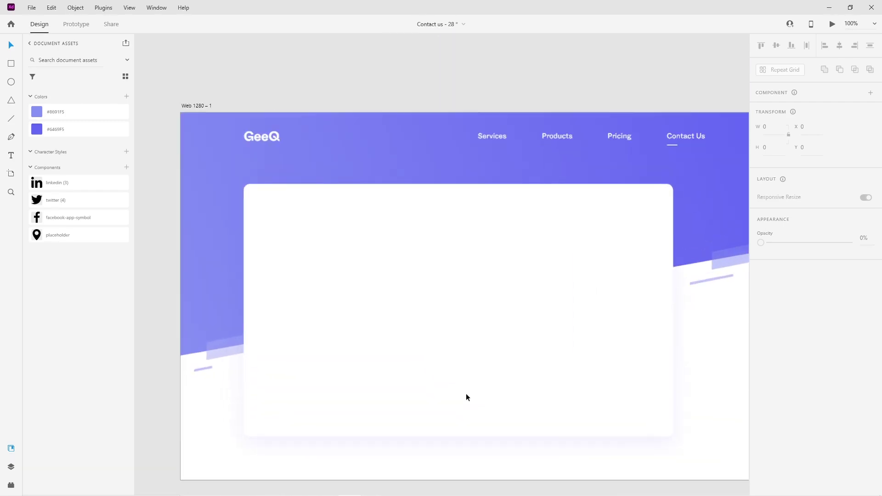
Nudge the right thin slanted bar slightly left and down beneath the lavender band.
left_click(214, 350)
left_click(205, 367)
key("Escape")
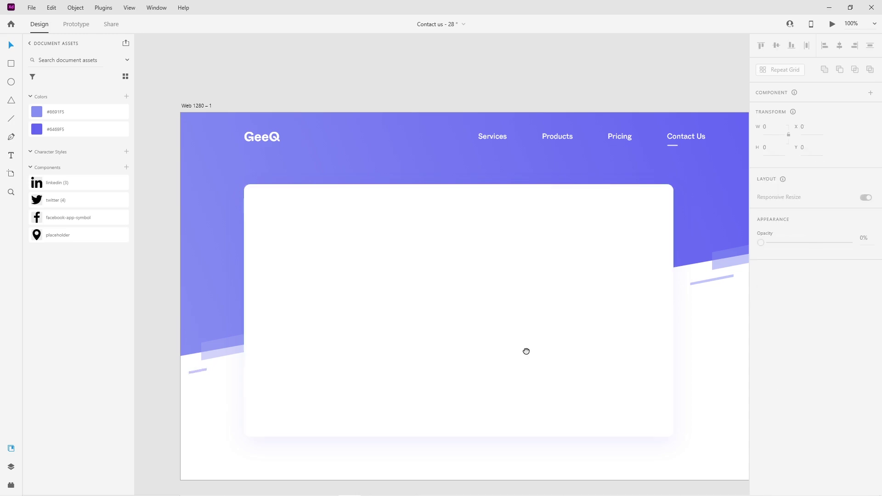
scroll(526, 352, "right", 2)
left_click(658, 283)
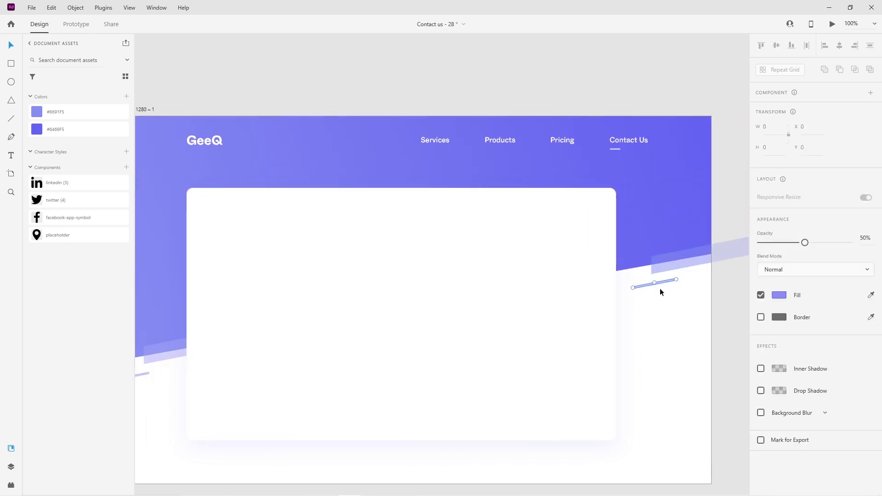
left_click_drag(657, 284, 652, 286)
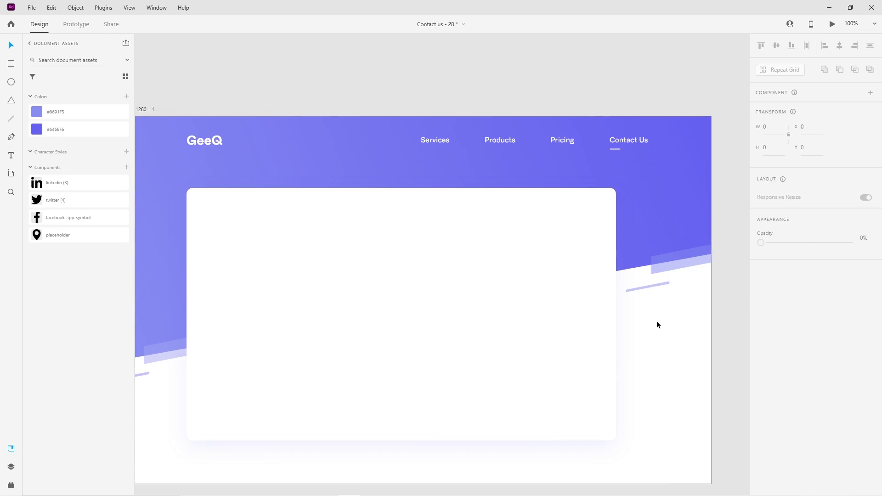
scroll(656, 321, "down", 3, "ctrl")
key("Escape")
scroll(663, 321, "up", 2)
scroll(592, 312, "up", 1)
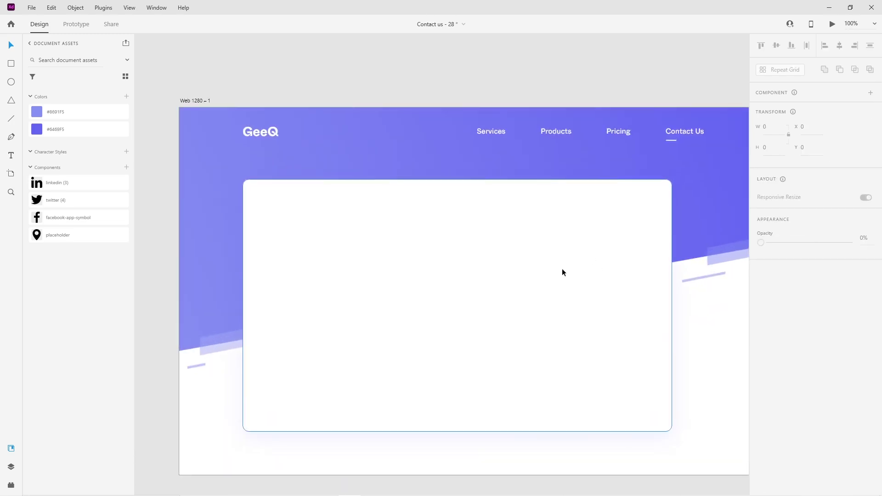
In Chrome, browse unDraw illustrations and search for 'contact us'.
left_click(417, 486)
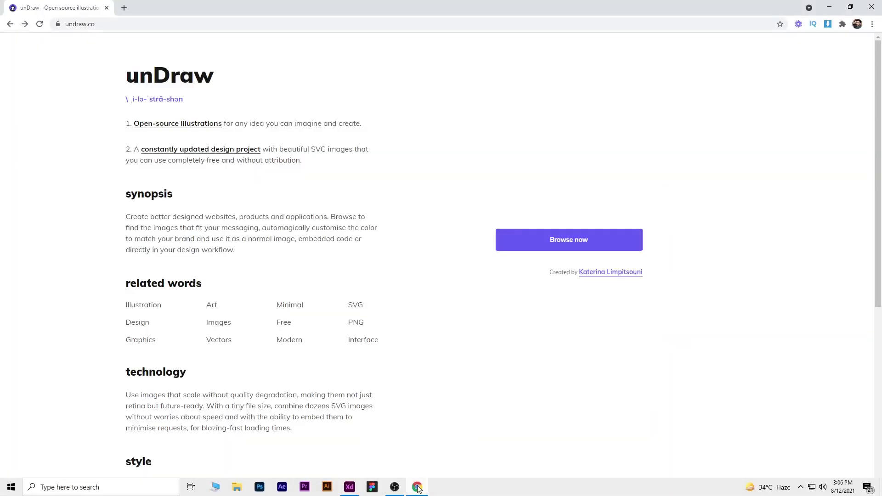
left_click_drag(123, 75, 224, 86)
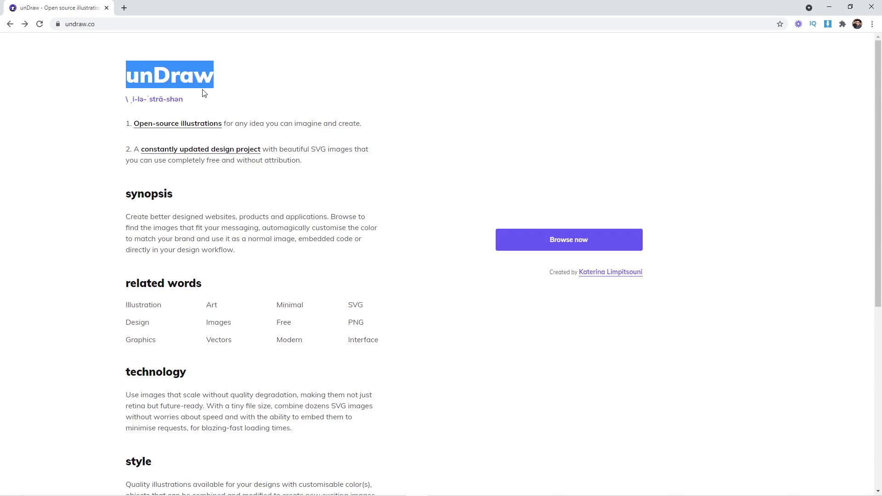
left_click(560, 244)
left_click(717, 76)
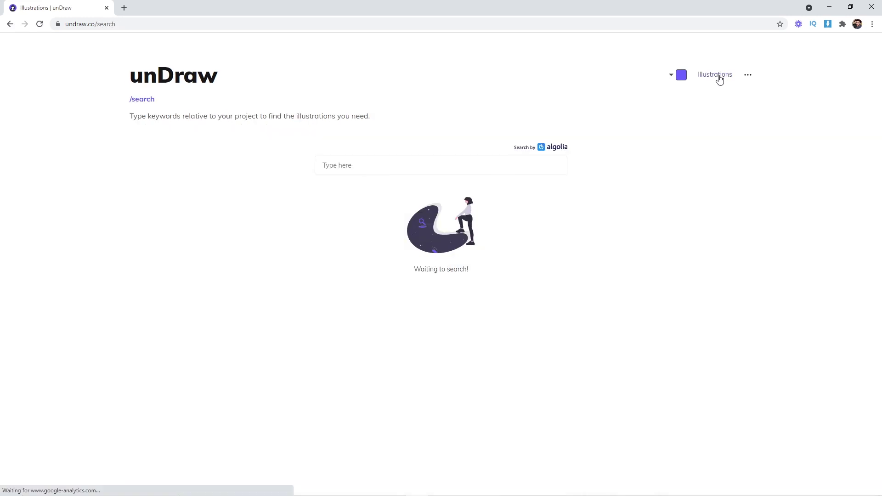
left_click(385, 165)
type("contact us")
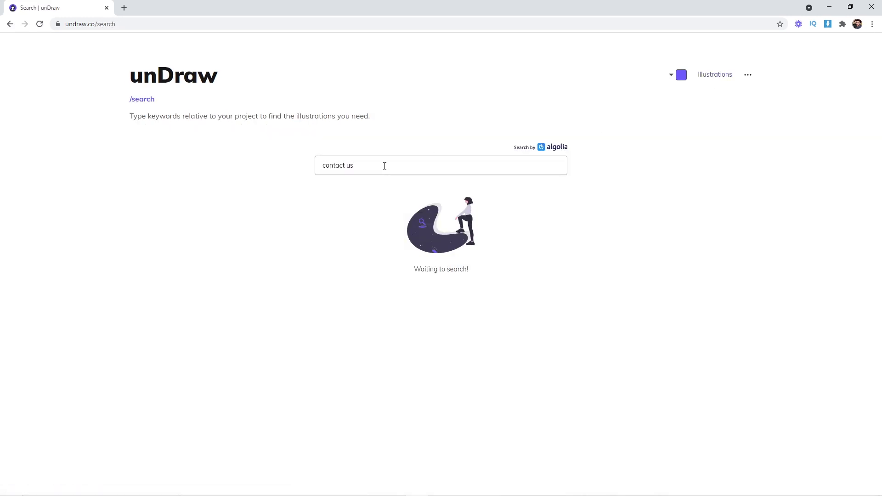
key("Return")
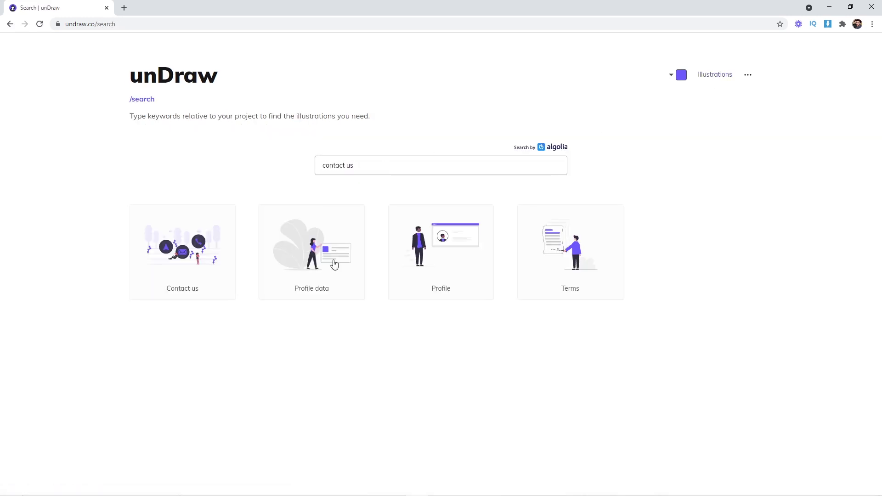
Download the 'Profile data' illustration as SVG and drag it into Adobe XD.
left_click(315, 261)
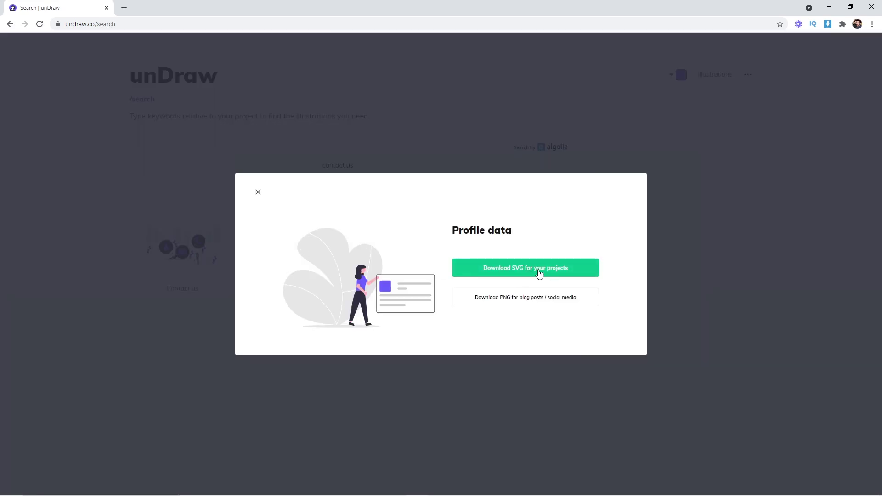
left_click(512, 272)
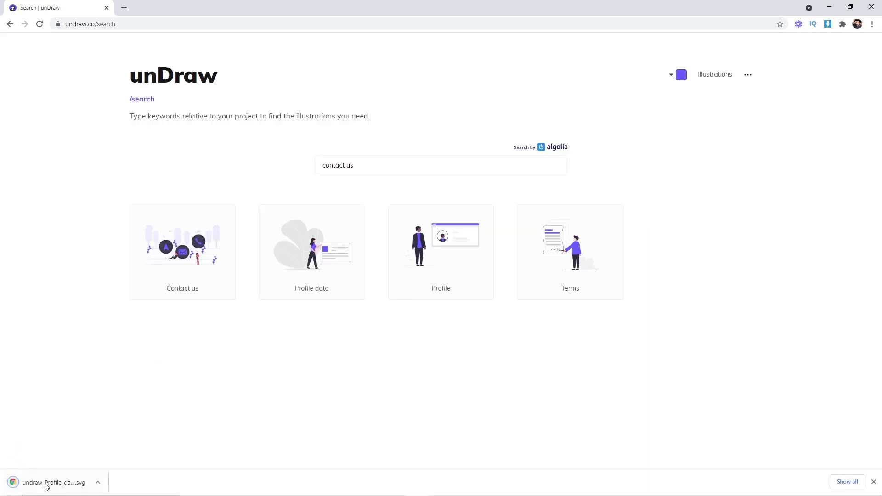
mouse_move(43, 482)
left_mouse_down()
mouse_move(292, 493)
mouse_move(467, 466)
left_mouse_up()
scroll(480, 441, "down", 2)
scroll(480, 435, "down", 5)
Create Artboard – 1 below the web page and centre the Profile data illustration on it.
mouse_move(530, 434)
left_mouse_down()
mouse_move(543, 435)
mouse_move(526, 417)
left_mouse_up()
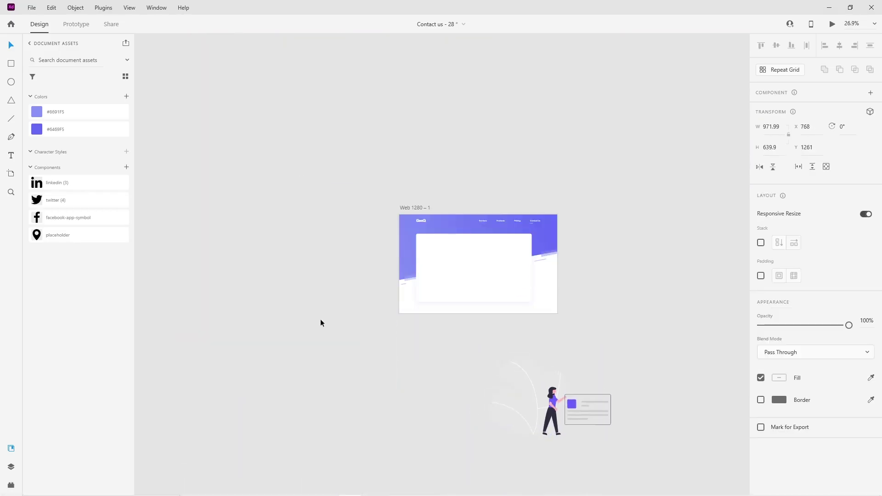
key("a")
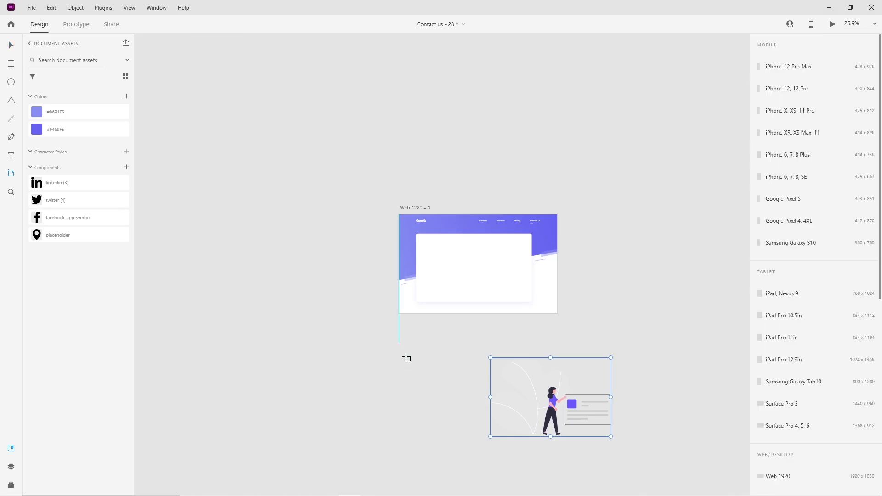
left_click_drag(399, 342, 551, 470)
left_click(12, 45)
left_click_drag(541, 401, 467, 401)
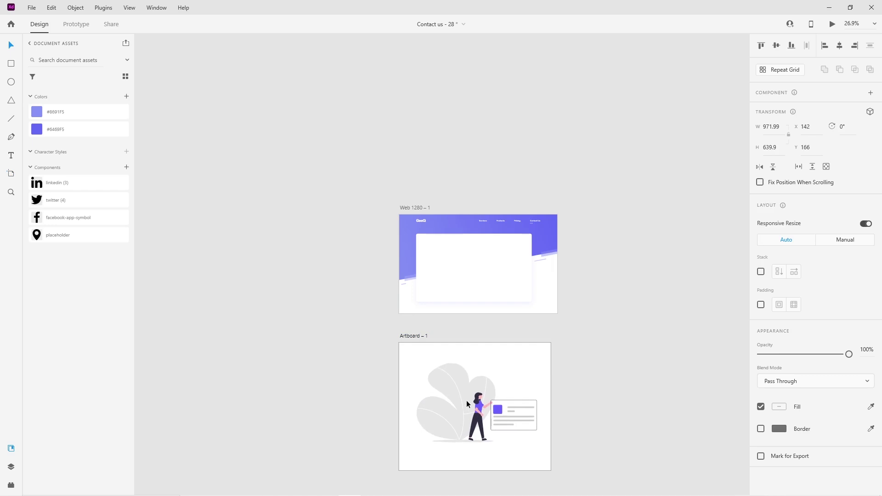
Ungroup the illustration and delete its info card outline, text lines and purple square.
scroll(515, 426, "down", 1)
scroll(497, 408, "up", 3, "ctrl")
scroll(440, 332, "up", 2, "ctrl")
right_click(440, 332)
left_click(477, 192)
left_click(500, 205)
left_click_drag(586, 390, 547, 360)
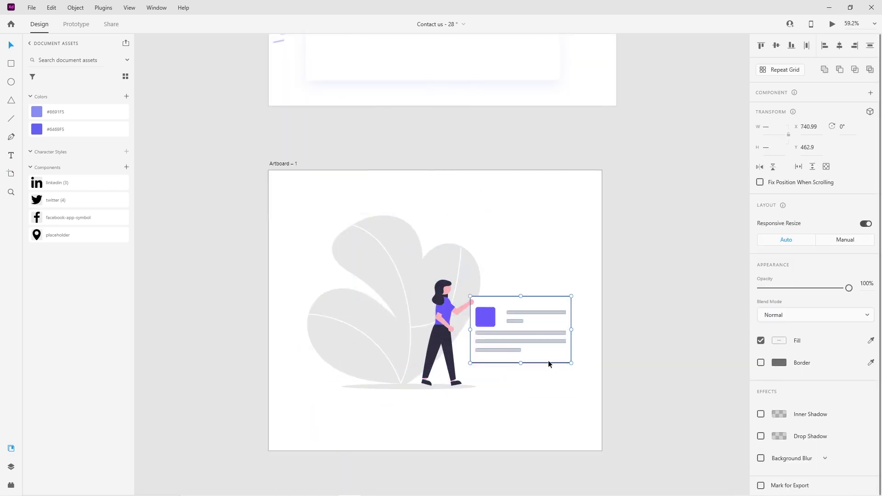
key("Delete")
left_click(476, 307)
key("Delete")
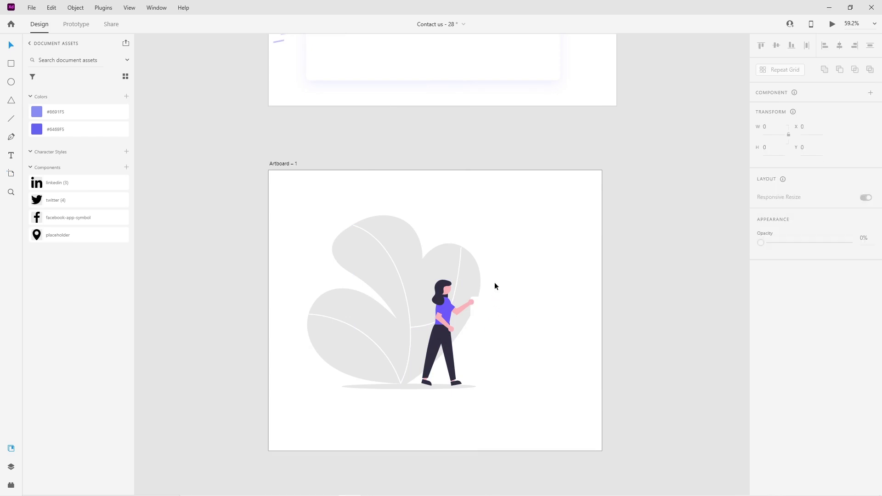
Download unDraw's 'Terms' illustration as SVG and drag it into Adobe XD.
left_click(436, 488)
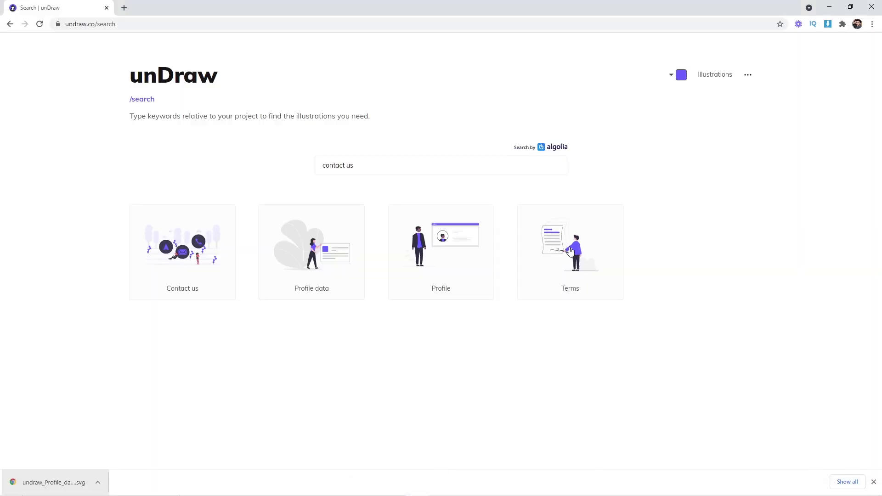
left_click(567, 246)
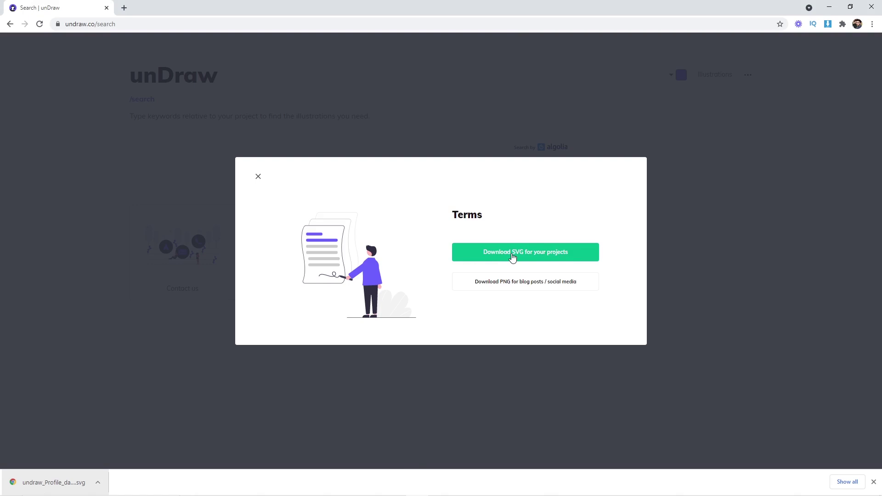
left_click(513, 257)
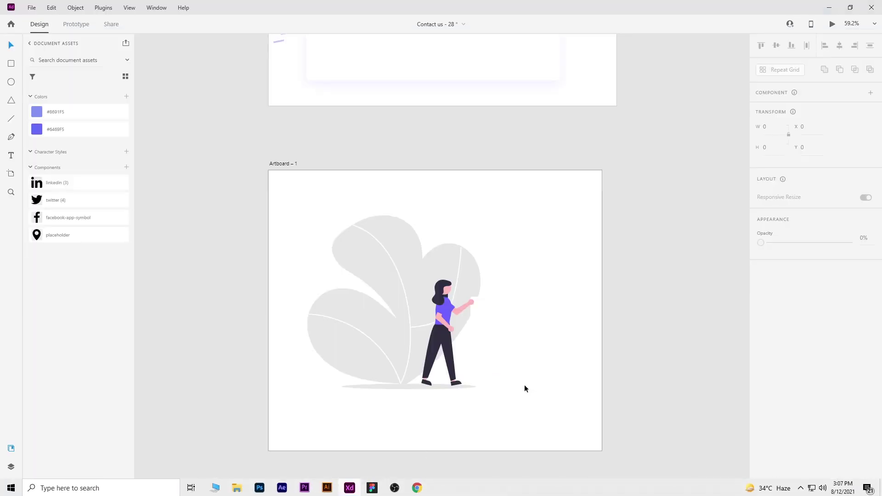
left_click_drag(343, 494, 562, 390)
scroll(570, 384, "down", 3)
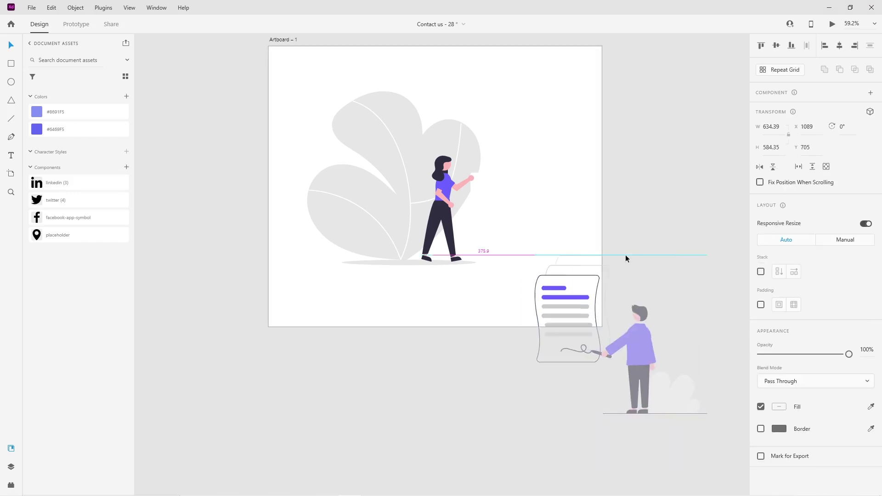
Ungroup the Terms illustration and delete the man, plant, feet, pen and hand.
left_click_drag(567, 303, 652, 181)
scroll(557, 270, "right", 5)
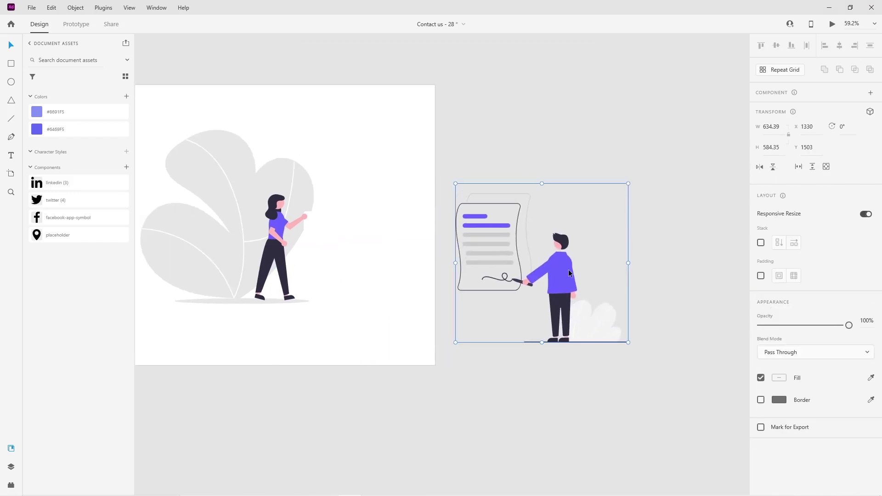
right_click(560, 273)
left_click(597, 138)
left_click_drag(559, 153, 662, 393)
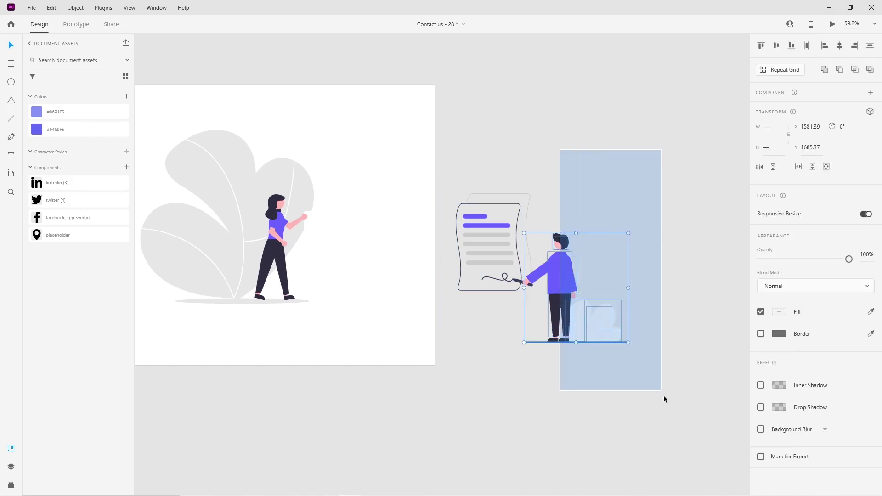
key("Delete")
left_click_drag(579, 343, 525, 386)
key("Delete")
left_click(547, 271)
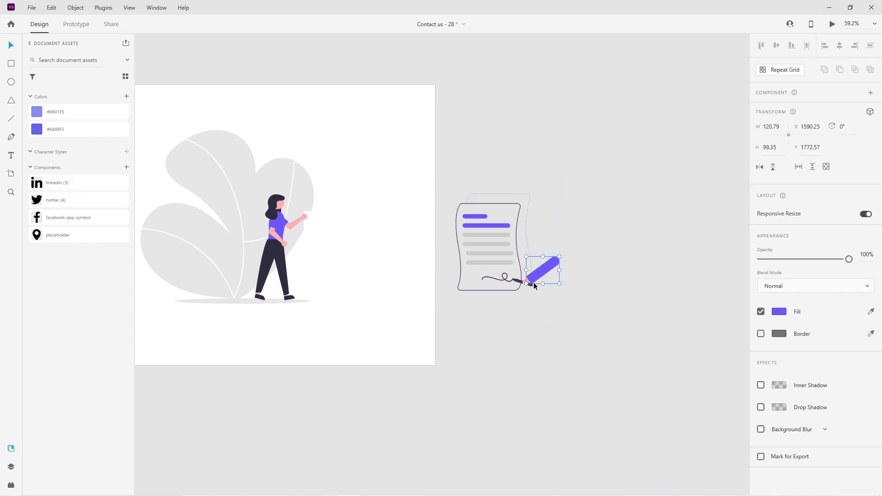
key("Delete")
left_click(529, 281)
key("Delete")
Move the remaining document pages onto Artboard – 1 beside the woman's raised hand.
key("ctrl+equal")
left_click_drag(470, 147, 617, 319)
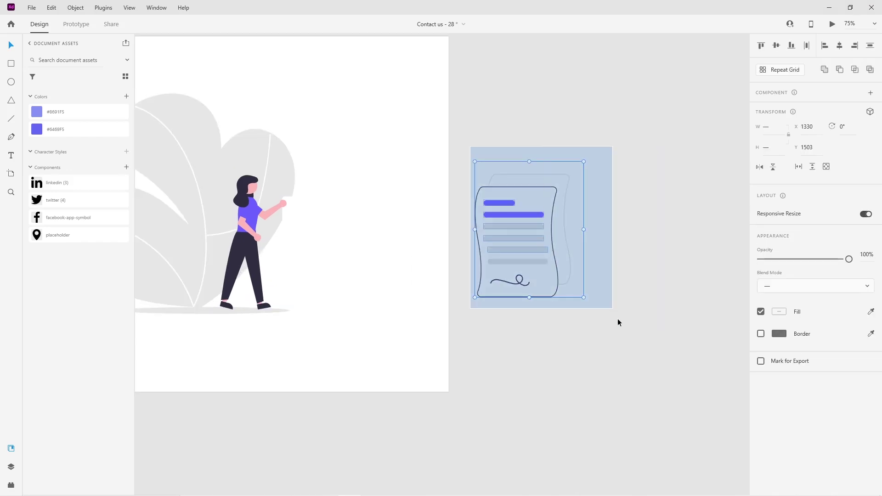
left_click_drag(540, 249, 346, 243)
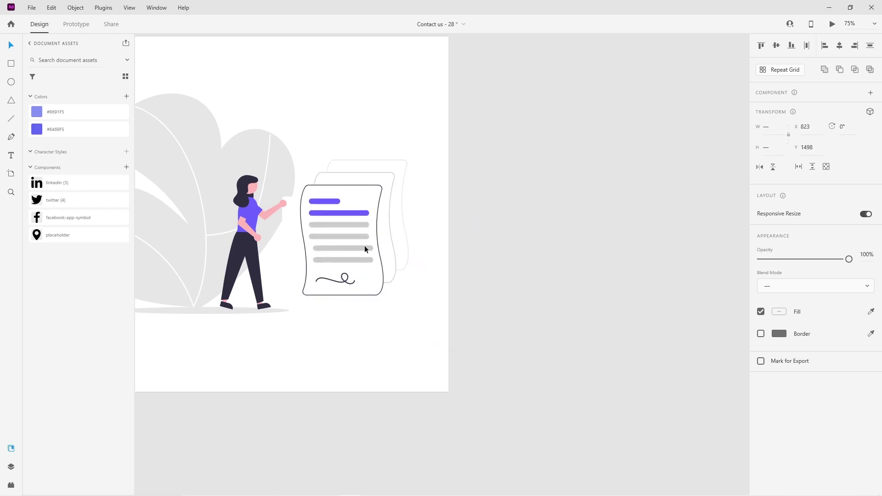
left_click_drag(345, 243, 341, 170)
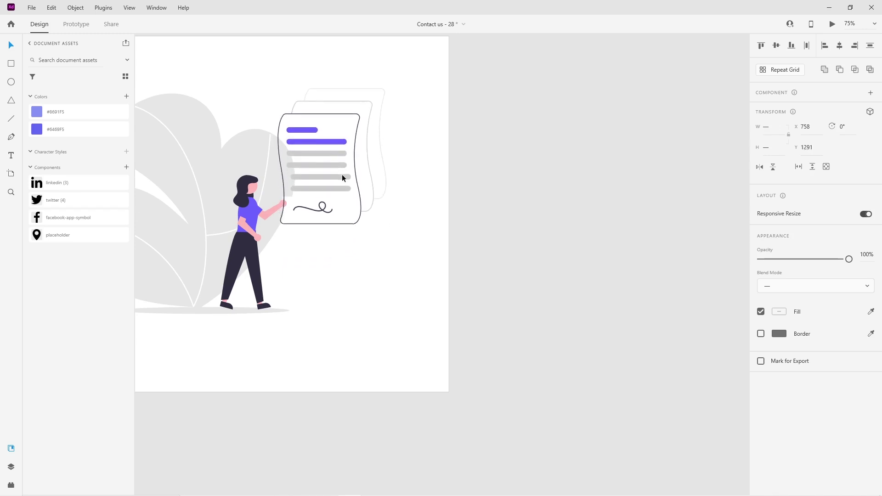
left_click_drag(334, 275, 380, 321)
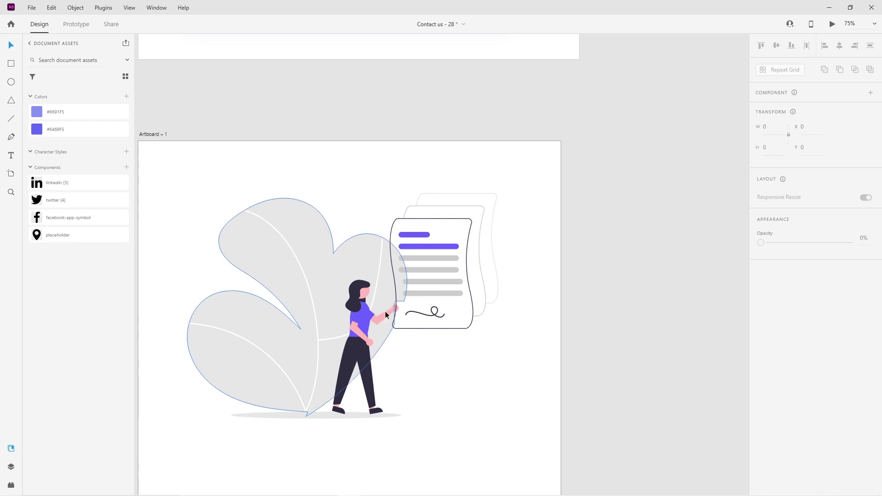
Select parts of the illustration, settling on the document pages group.
left_click(382, 316)
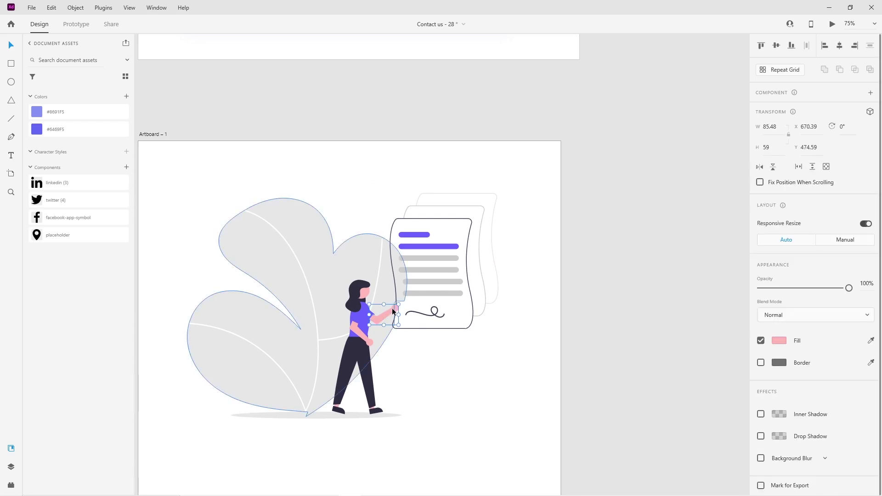
left_click(431, 360)
scroll(452, 232, "up", 3)
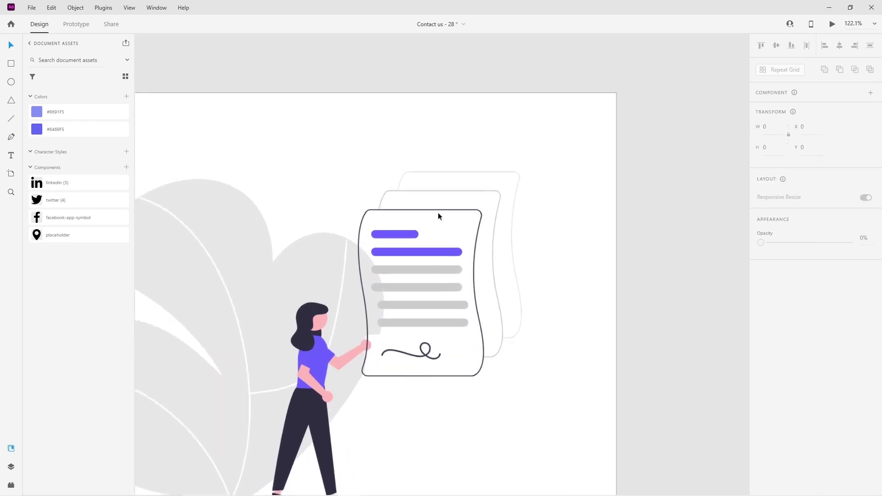
left_click_drag(433, 124, 551, 363)
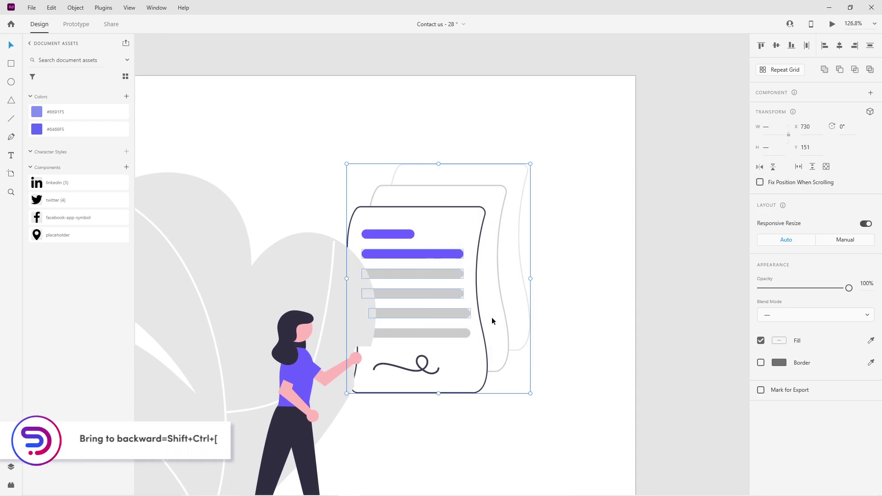
left_click(268, 291)
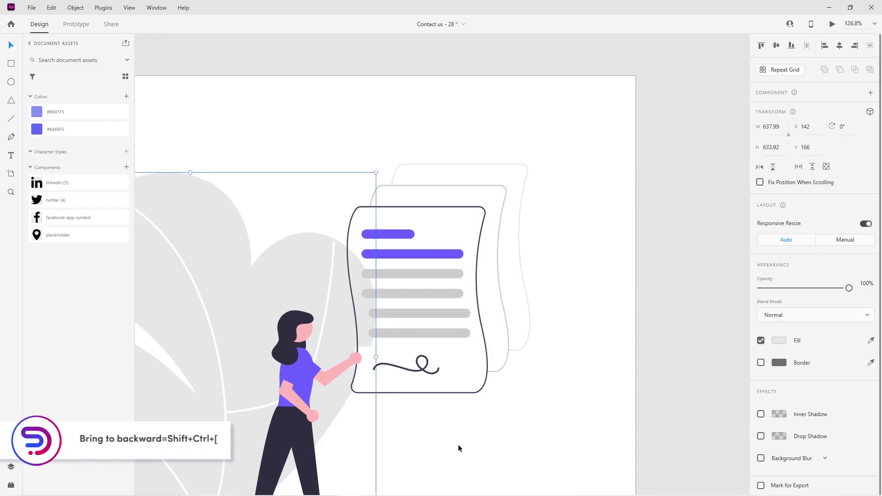
left_click(445, 399)
Colour the third, fourth and fifth grey text lines light lavender #D3D7FC.
left_click(415, 272)
left_click(433, 294, "shift")
left_click(446, 314, "shift")
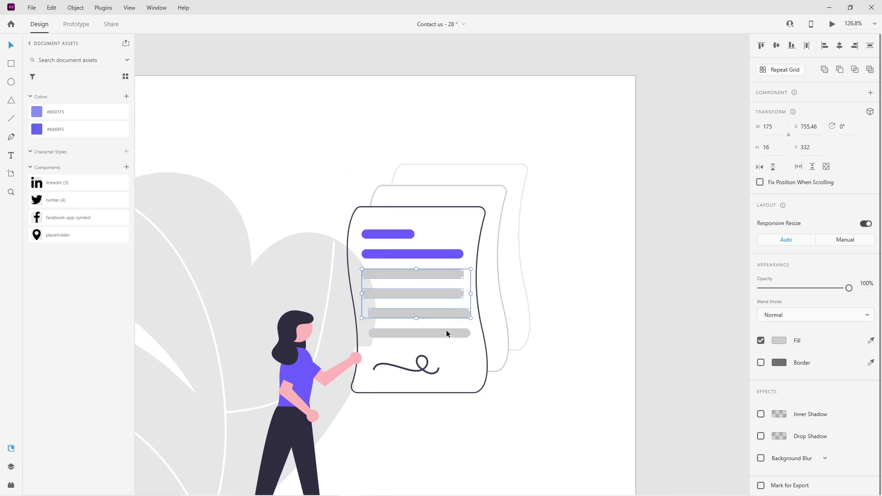
left_click(778, 340)
left_click(669, 401)
left_click_drag(685, 292, 650, 287)
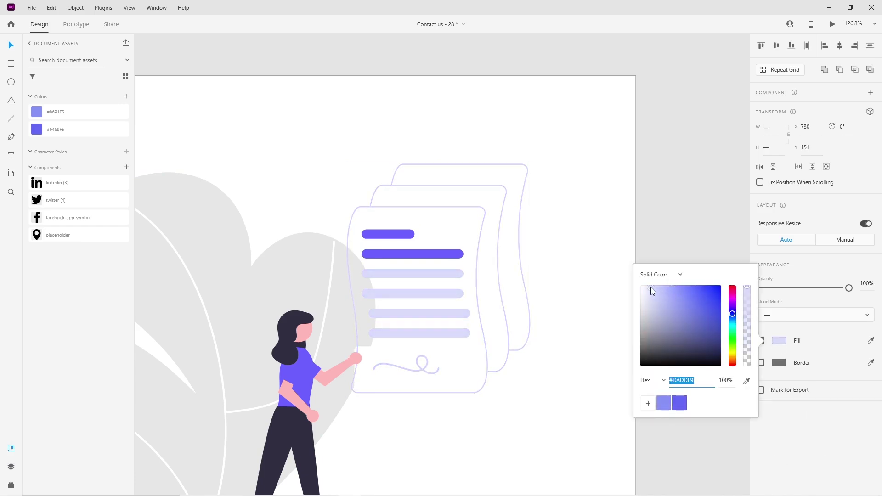
left_click(478, 321)
Ungroup the document illustration.
right_click(478, 321)
key("Escape")
left_click(478, 312)
right_click(478, 315)
left_click(528, 171)
left_click(571, 210)
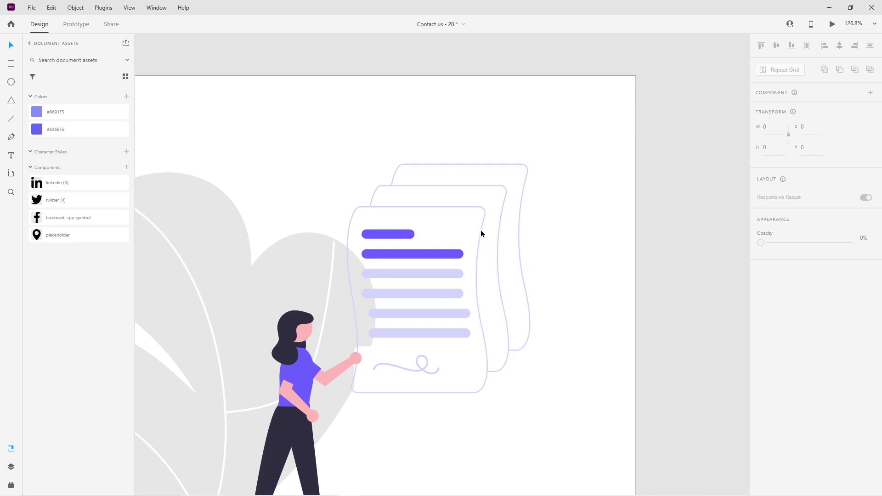
Keep the front page's fill unchanged and make the middle page white.
left_click(479, 233)
left_click(779, 343)
left_click(561, 381)
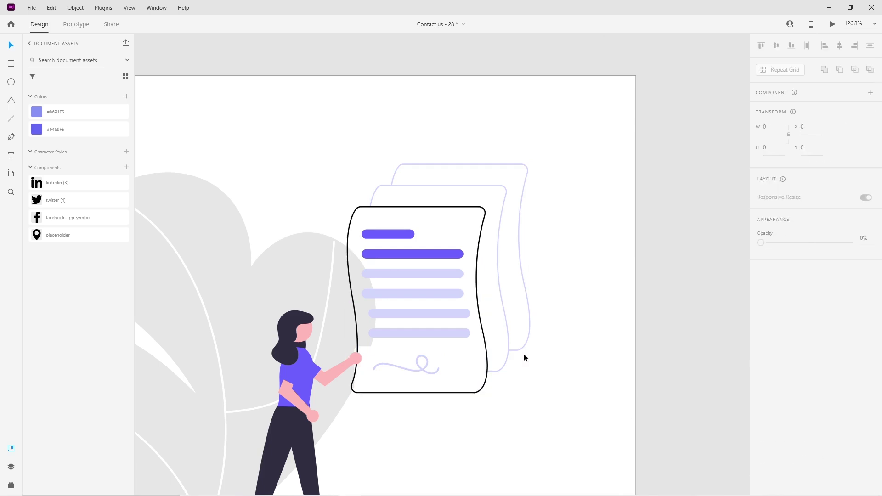
left_click(506, 340)
left_click(777, 343)
left_click(659, 286)
left_click(553, 325)
scroll(552, 325, "down", 3, "ctrl")
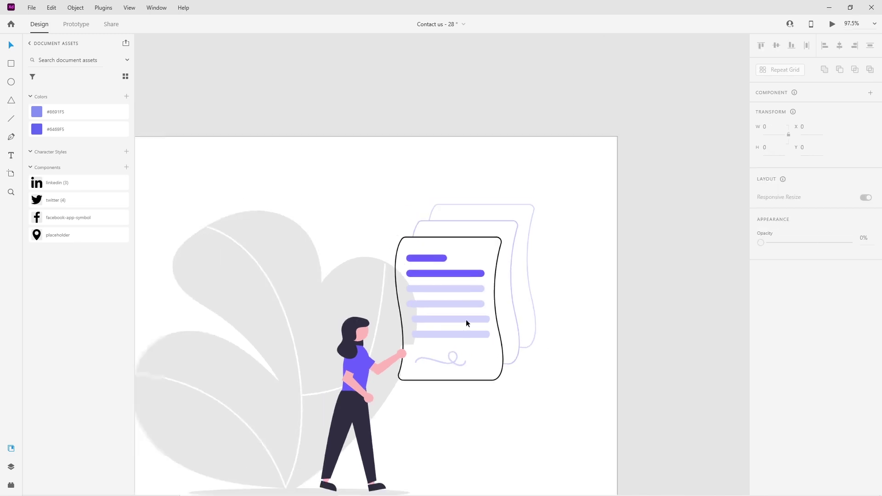
Fill the top two paper bars with the darker brand purple.
left_click(429, 272)
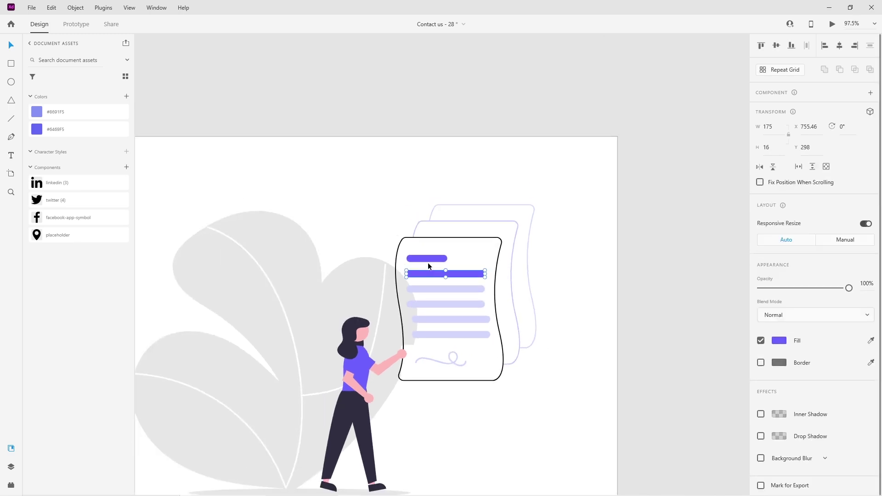
left_click(780, 341)
left_click(683, 399)
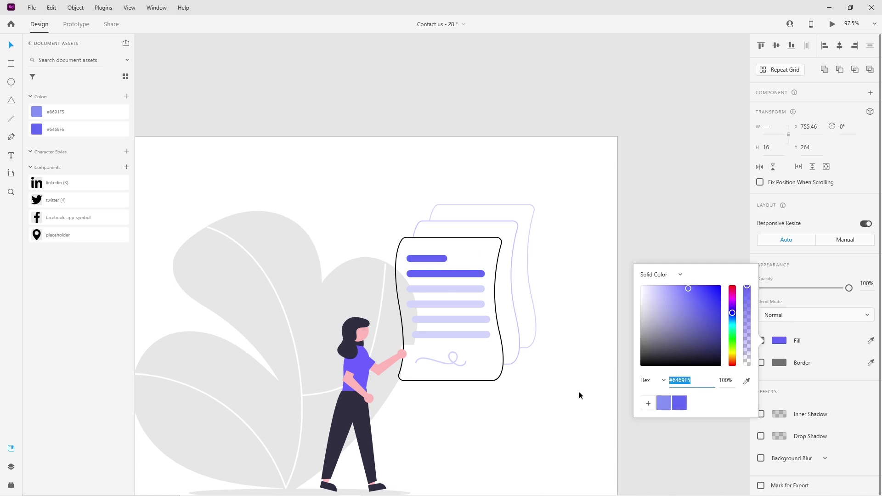
left_click(565, 392)
scroll(528, 350, "left", 1)
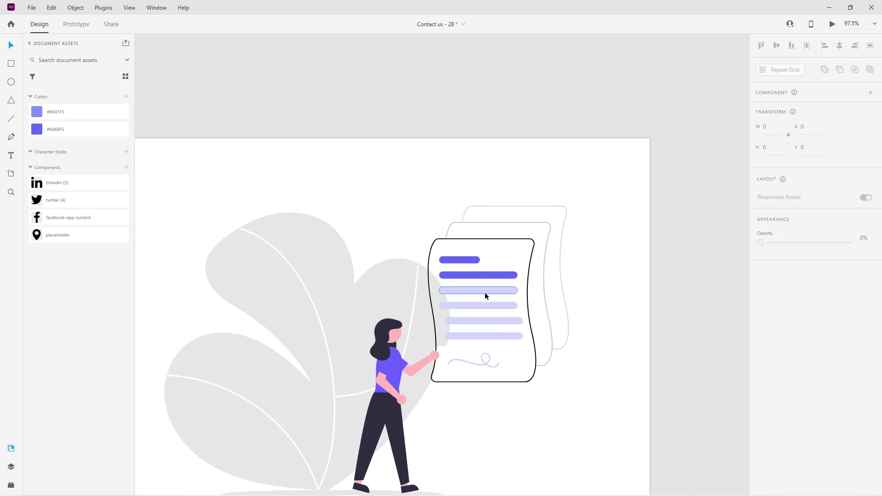
Give the second paper bar the lighter purple.
left_click(543, 284)
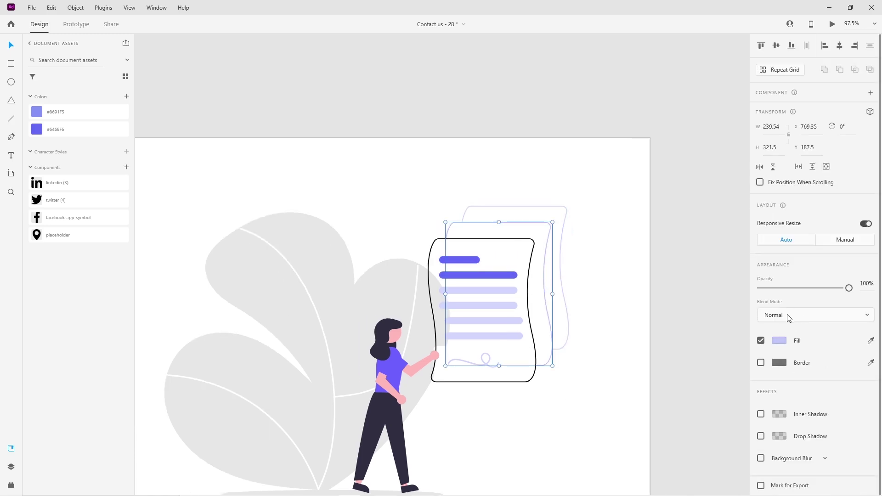
left_click(494, 275)
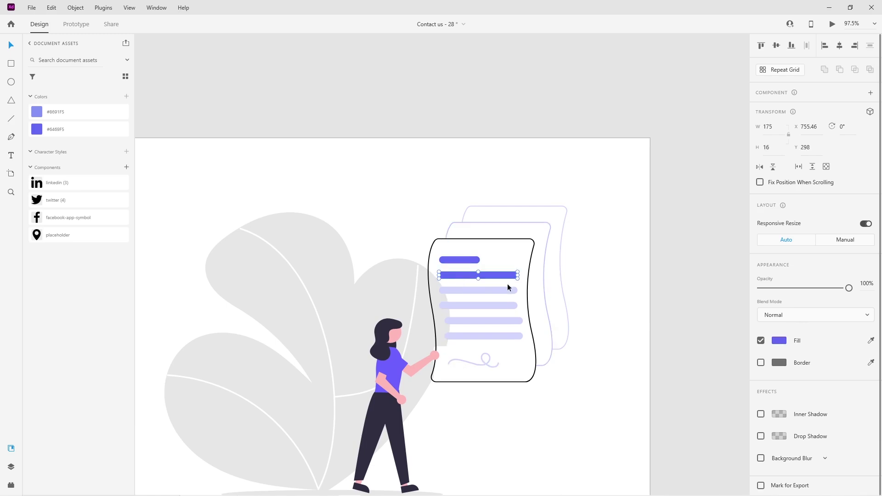
left_click(780, 343)
left_click(664, 403)
left_click(600, 401)
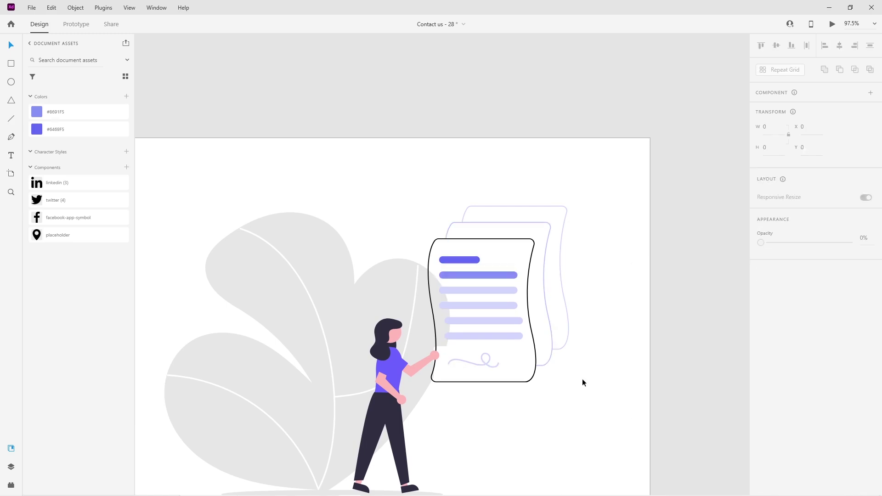
scroll(583, 378, "down", 3, "ctrl")
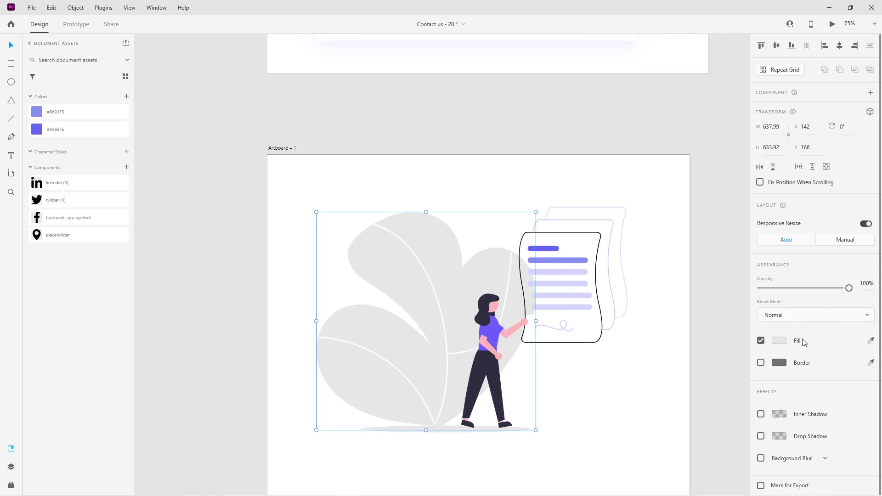
Turn the grey leaves a pale lavender.
left_click(777, 341)
left_click(665, 404)
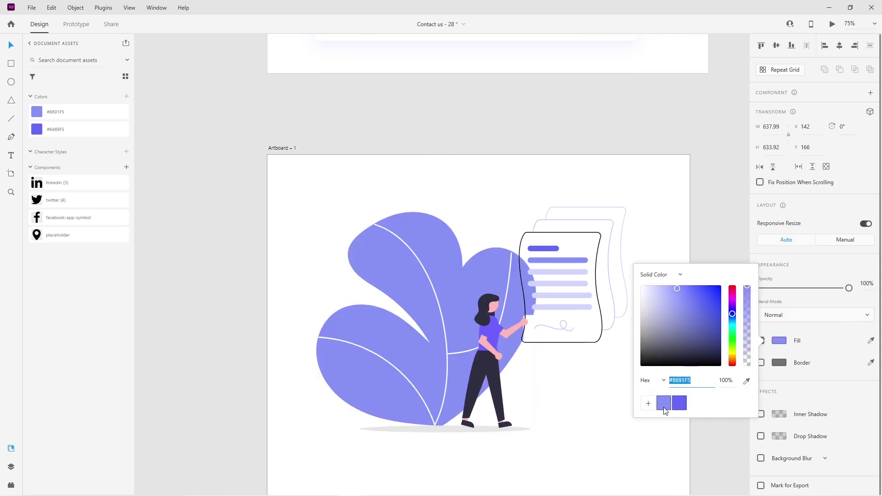
left_click_drag(654, 287, 647, 285)
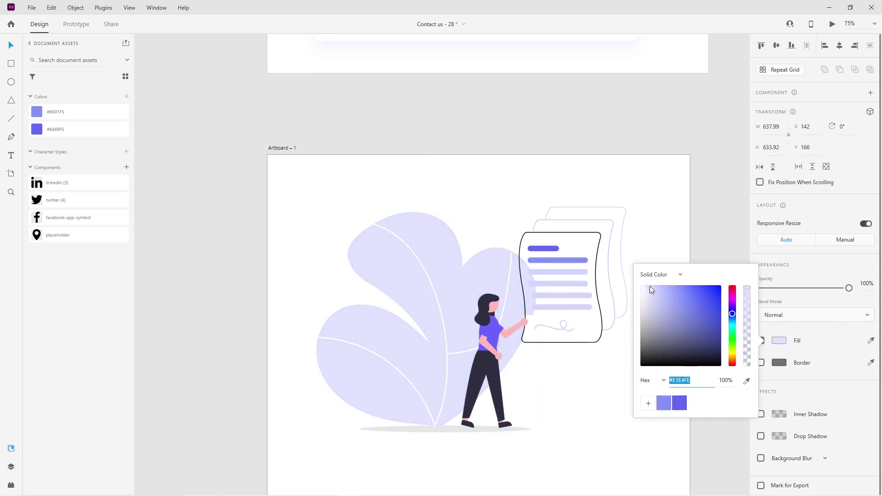
left_click(545, 407)
scroll(552, 402, "down", 2)
scroll(483, 382, "up", 1)
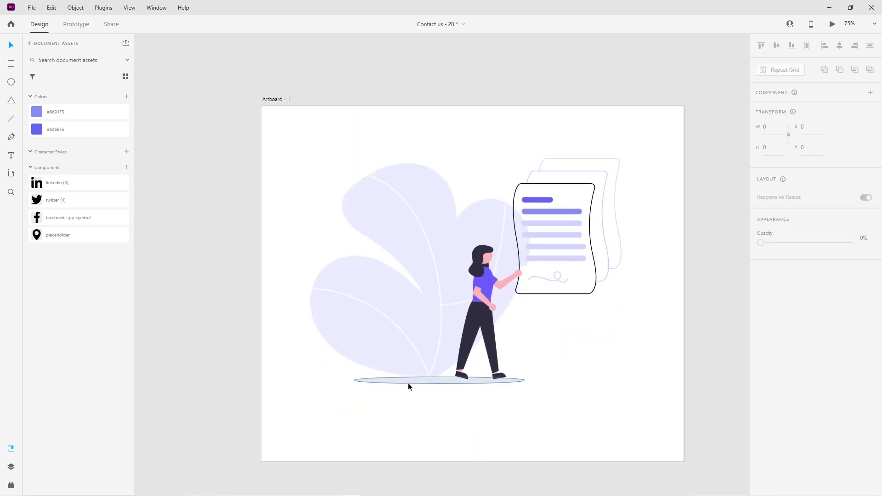
Recolour the shadow ellipse under the woman pale purple.
left_click(407, 382)
left_click(779, 341)
left_click(665, 403)
left_click_drag(670, 288, 657, 282)
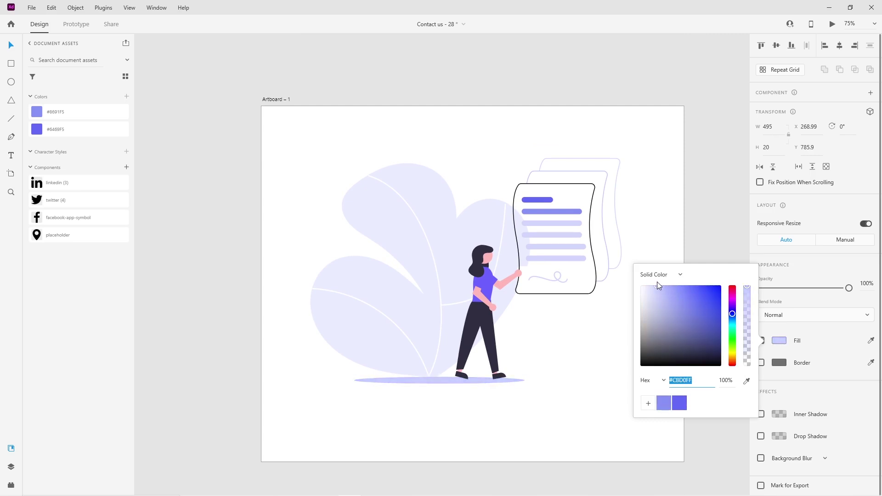
left_click(583, 339)
scroll(489, 362, "up", 1)
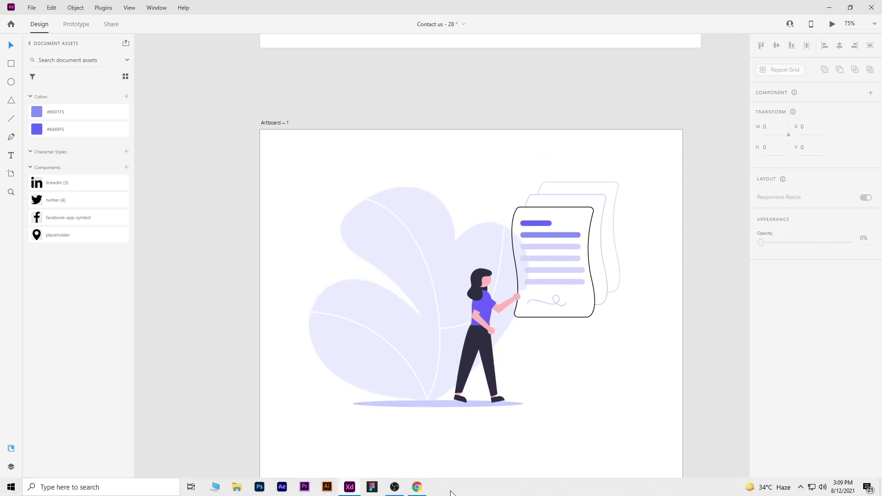
Download unDraw's Contact us SVG and place it below the second artboard.
left_click(419, 488)
left_click(175, 251)
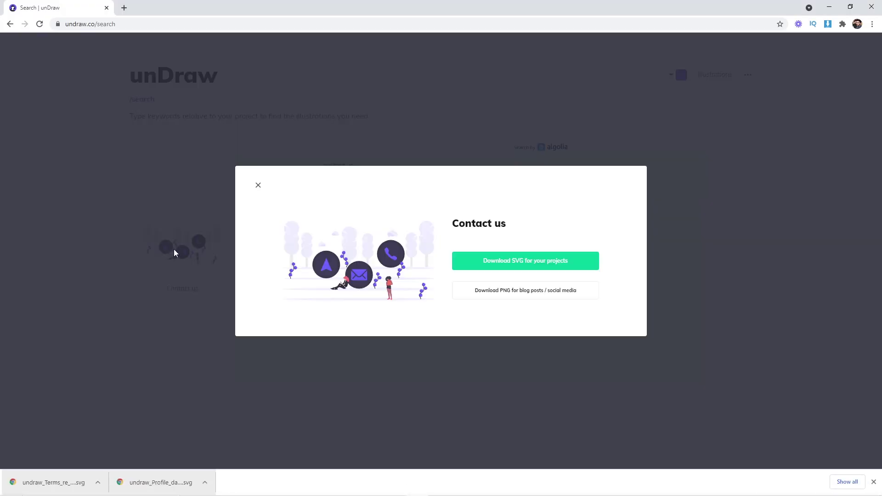
left_click(513, 263)
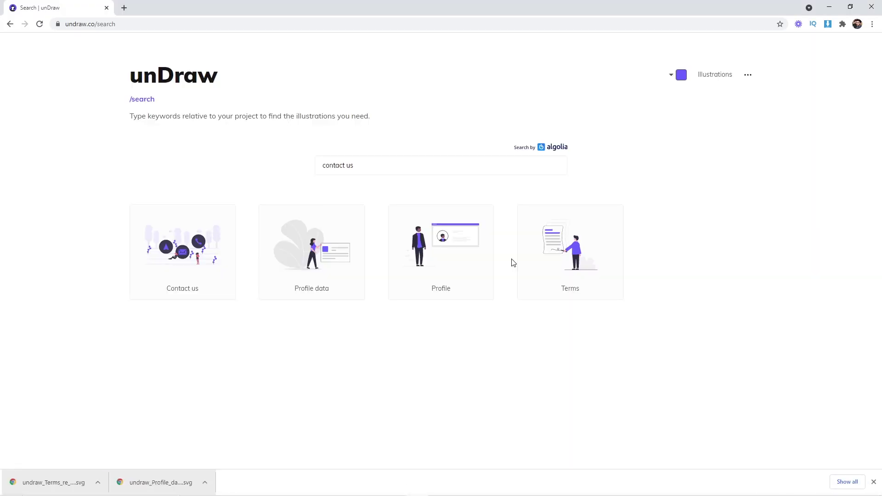
mouse_move(29, 480)
left_mouse_down()
mouse_move(327, 484)
mouse_move(630, 436)
left_mouse_up()
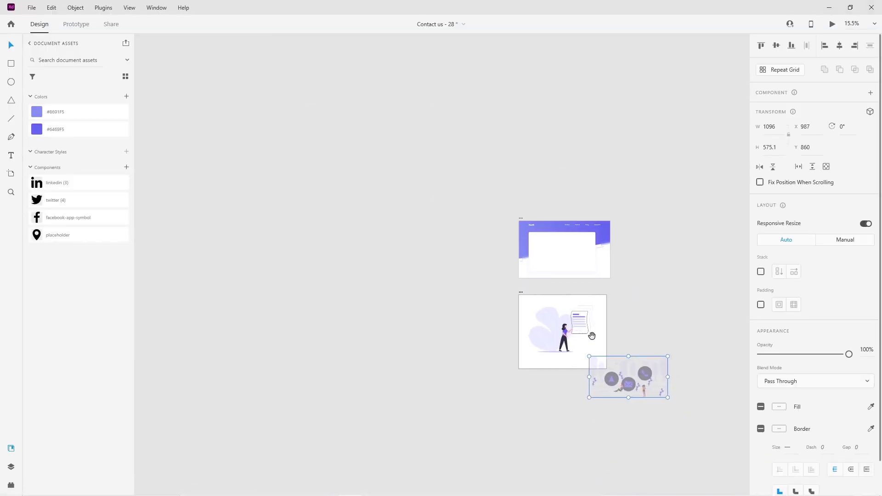
scroll(638, 381, "up", 3)
left_click_drag(557, 415, 474, 434)
right_click(464, 433)
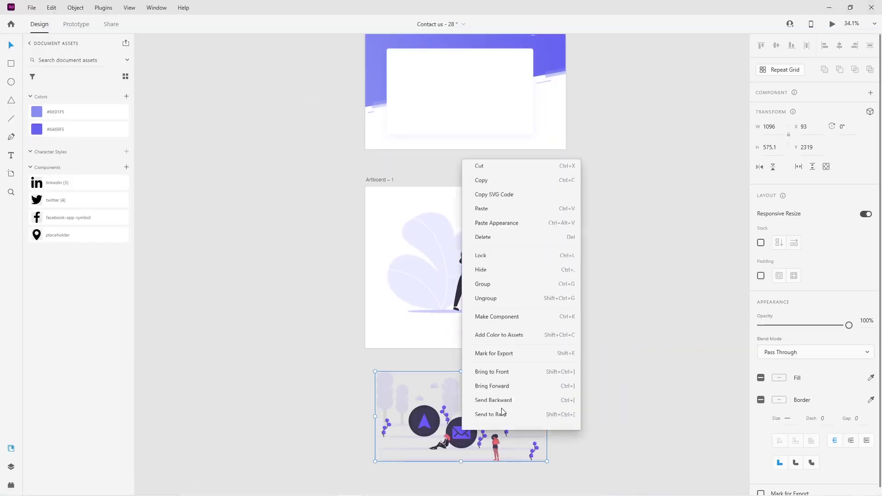
Ungroup the Contact us illustration and delete its background trees.
left_click(503, 291)
scroll(510, 459, "up", 2)
scroll(501, 476, "up", 1)
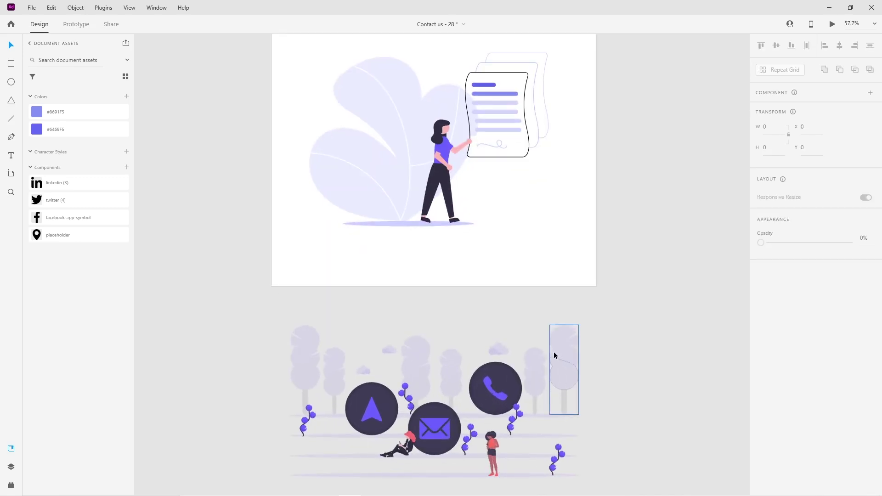
left_click_drag(245, 309, 602, 351)
key("Delete")
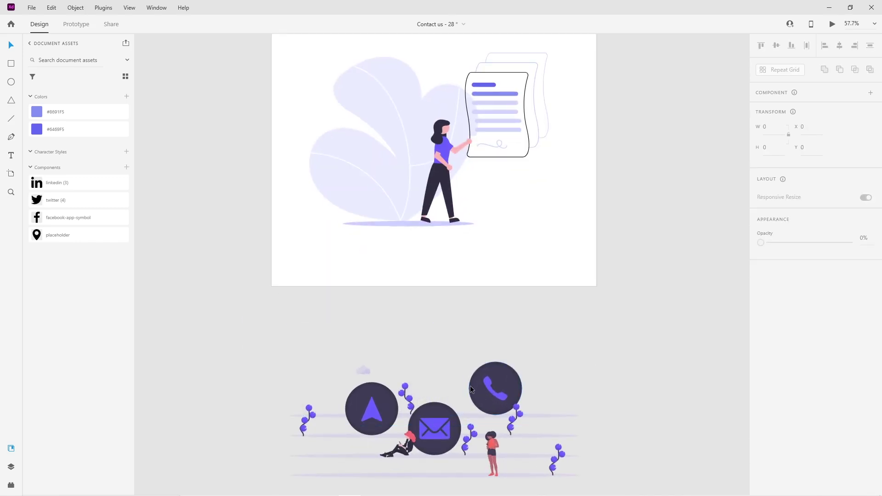
Move the phone and envelope circles out to the right, side by side.
scroll(495, 354, "down", 1)
left_click_drag(495, 354, 552, 248)
key("ctrl+z")
key("Escape")
left_click_drag(517, 346, 617, 279)
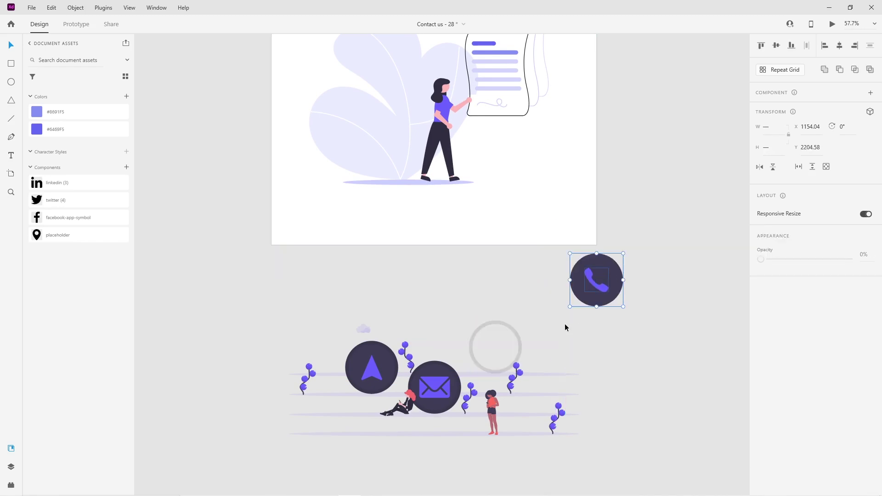
double_click(445, 387)
key("Escape")
left_click_drag(440, 373, 655, 280)
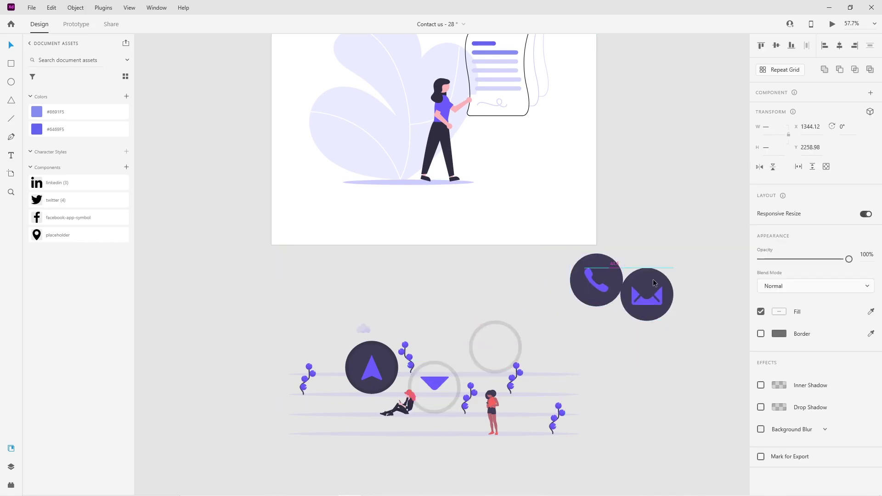
Select the plant on the left by enclosing it.
scroll(617, 363, "down", 1)
left_click(307, 365)
scroll(276, 320, "up", 5)
left_click_drag(249, 269, 368, 415)
Move the plant alone onto the upper artboard illustration.
left_click_drag(408, 239, 431, 419, "shift")
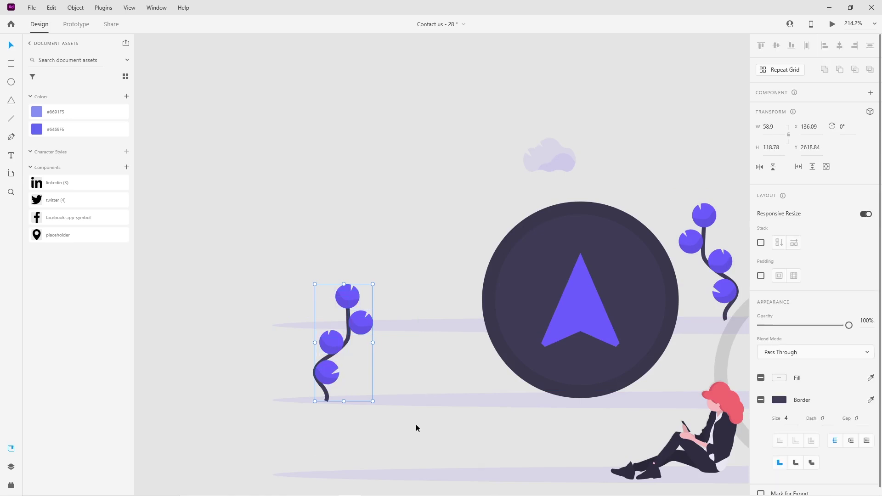
scroll(417, 428, "down", 5)
left_click_drag(388, 408, 453, 137)
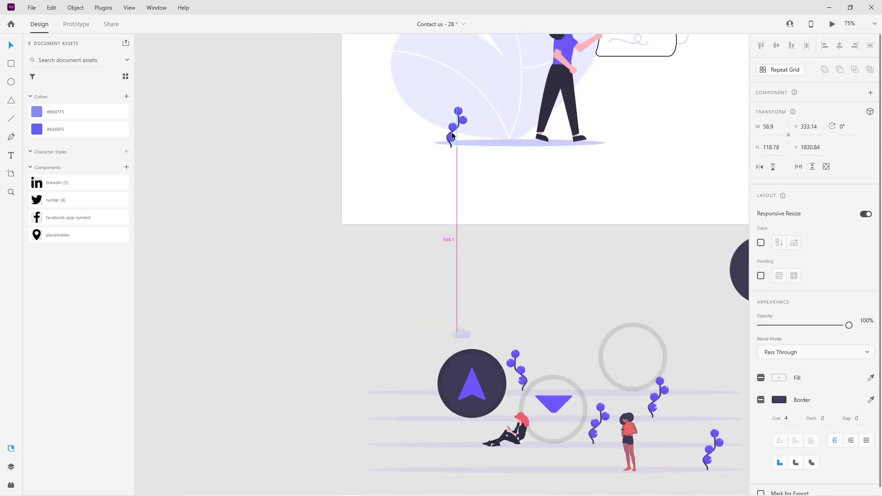
scroll(414, 184, "up", 5)
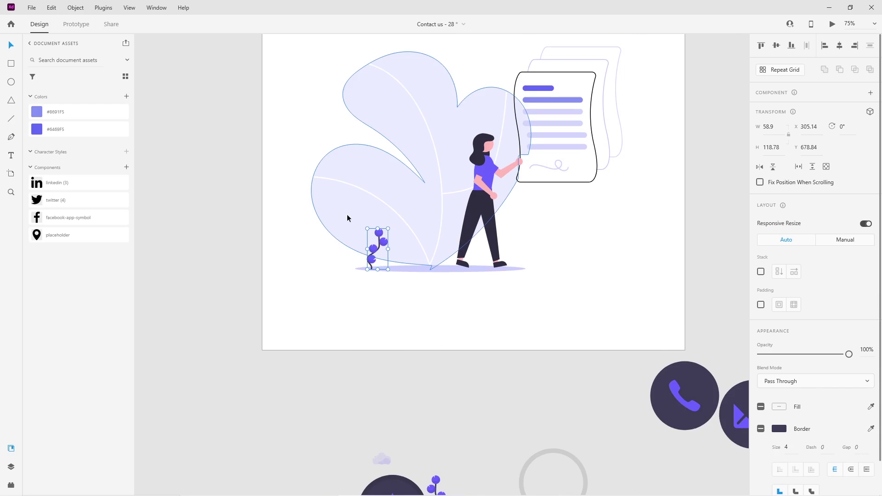
left_click(345, 214, "shift")
left_click(332, 301)
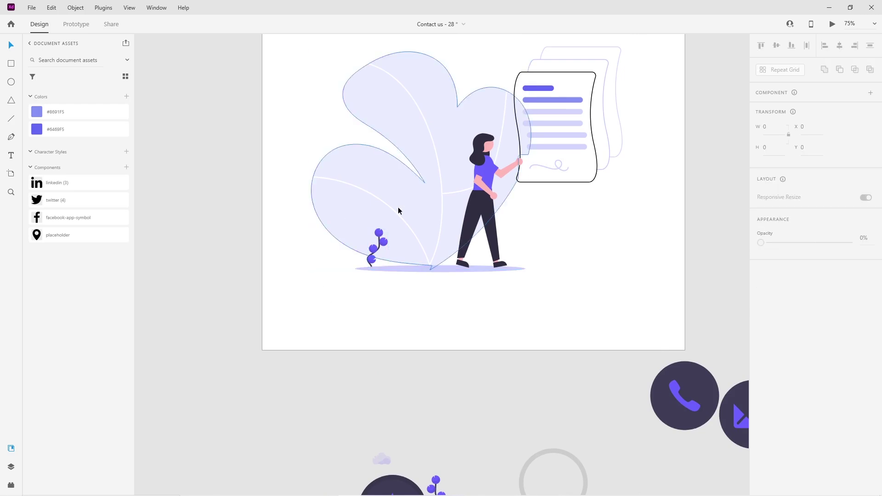
Enlarge the plant to a moderate size.
scroll(397, 206, "up", 5)
left_click(356, 264)
left_click_drag(375, 253, 406, 213)
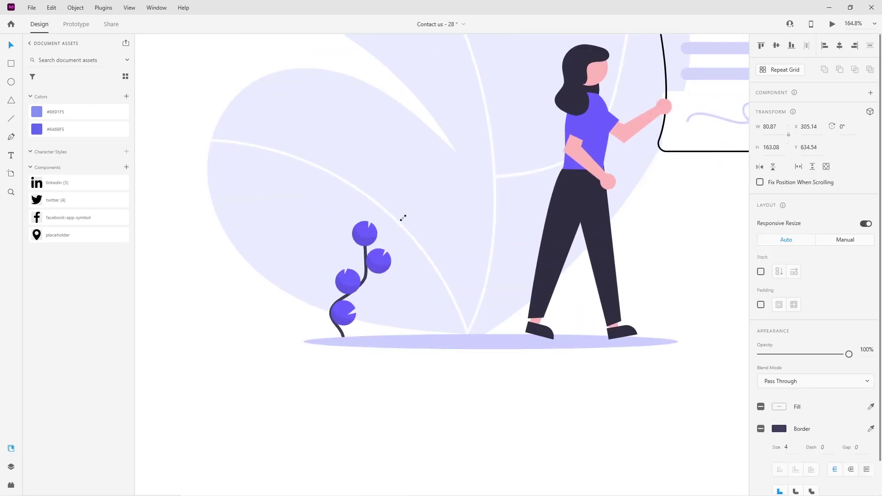
key("ctrl+z")
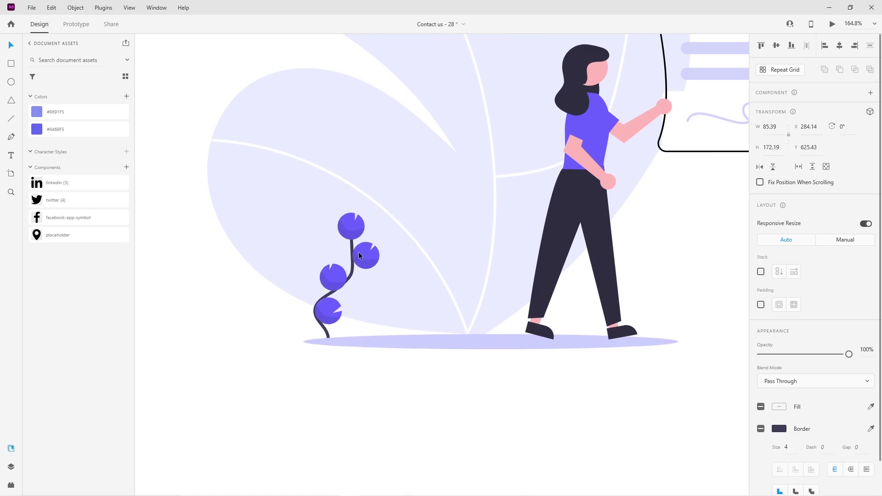
mouse_move(380, 211)
left_mouse_down()
mouse_move(368, 222)
mouse_move(378, 201)
left_mouse_up()
left_click(212, 329)
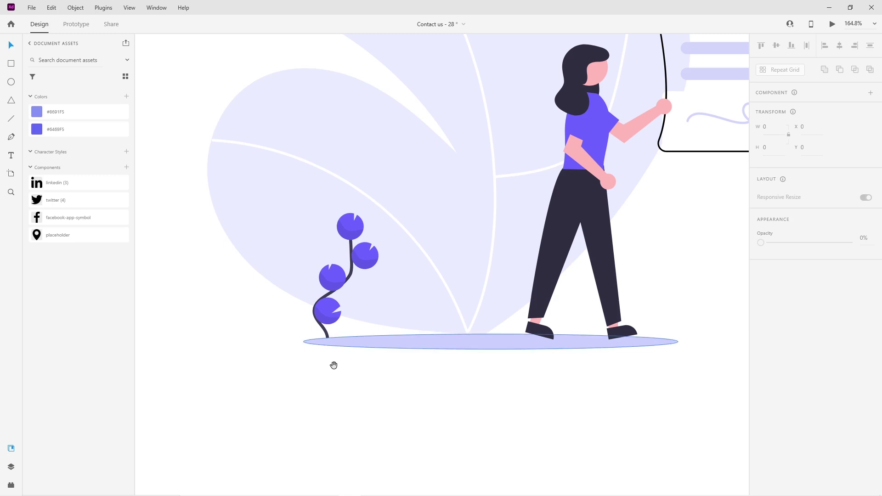
Place a smaller, horizontally mirrored copy of the plant on the ground beside the woman.
scroll(335, 365, "right", 1)
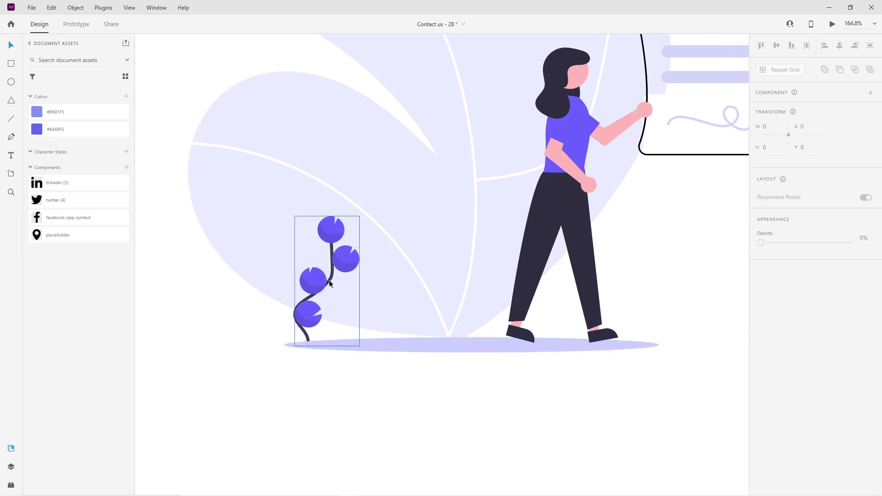
scroll(329, 294, "down", 2)
scroll(329, 304, "down", 2)
left_click_drag(329, 303, 470, 307)
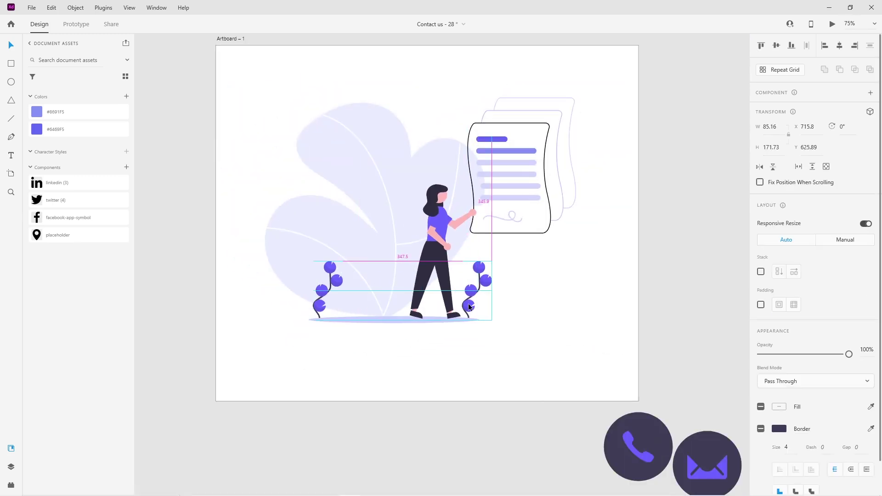
scroll(468, 307, "up", 4)
scroll(468, 306, "up", 3)
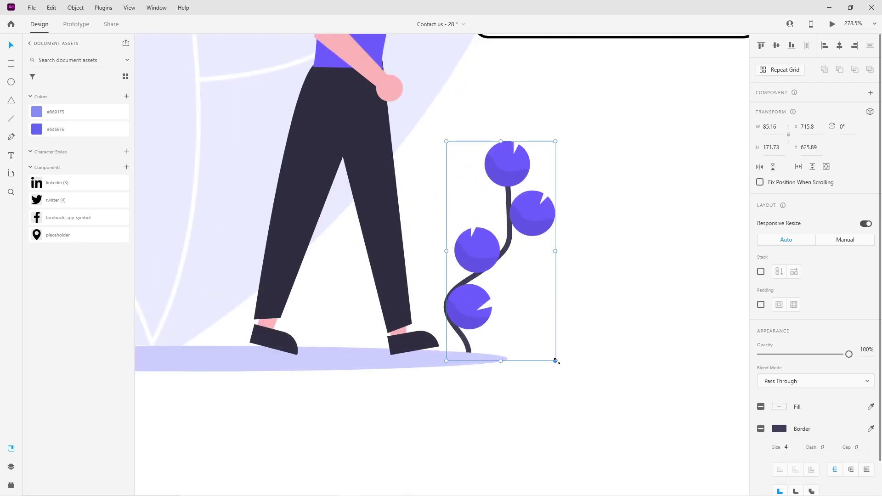
left_click_drag(556, 361, 520, 292)
left_click_drag(485, 250, 474, 324)
left_click(762, 167)
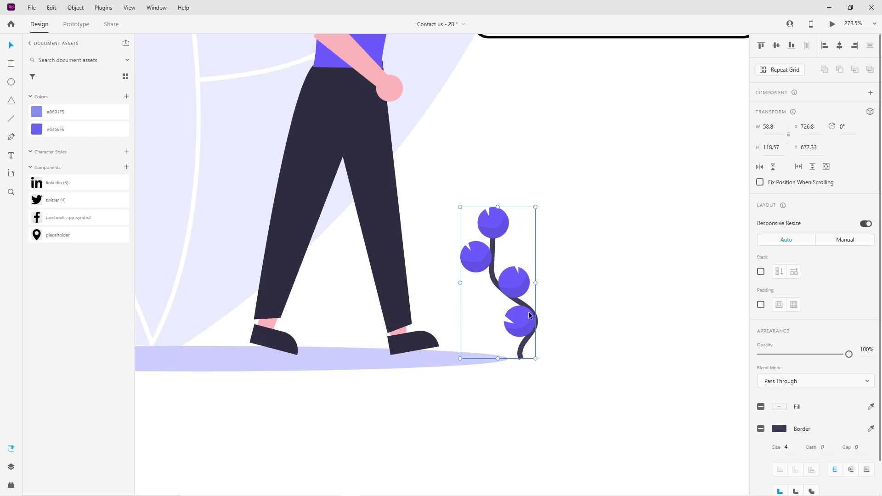
left_click_drag(529, 312, 500, 312)
left_click(557, 359)
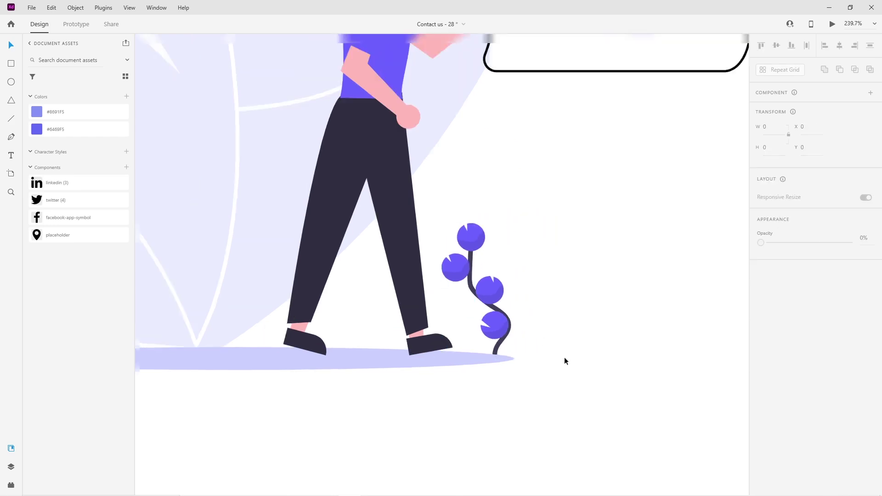
Nudge the small plant beside the woman slightly right.
scroll(564, 357, "down", 8)
scroll(554, 354, "up", 3)
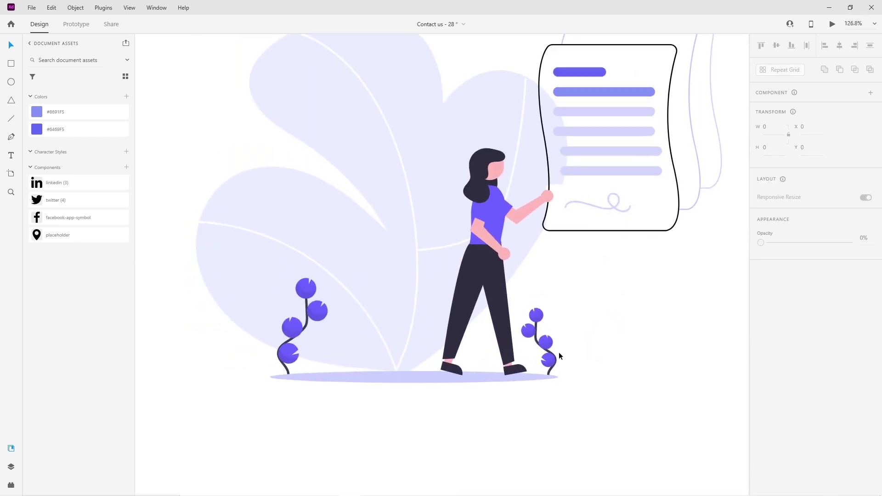
left_click(535, 342)
left_click_drag(533, 340, 535, 339)
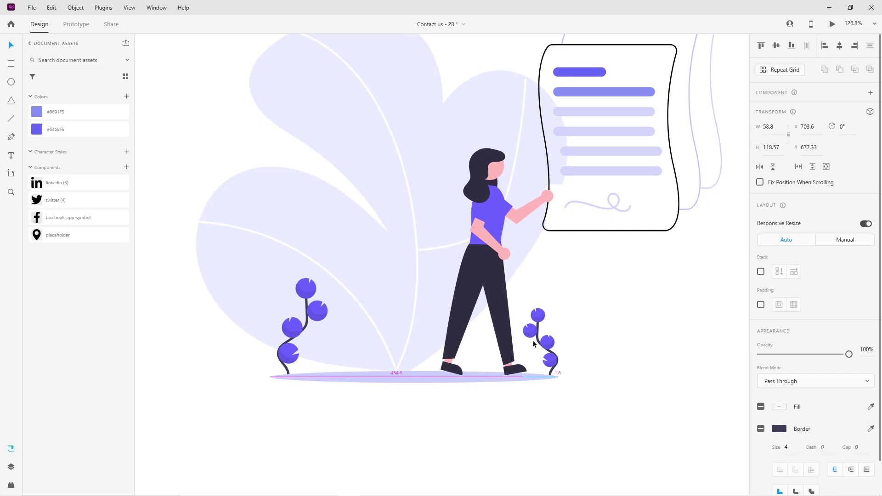
right_click(549, 360)
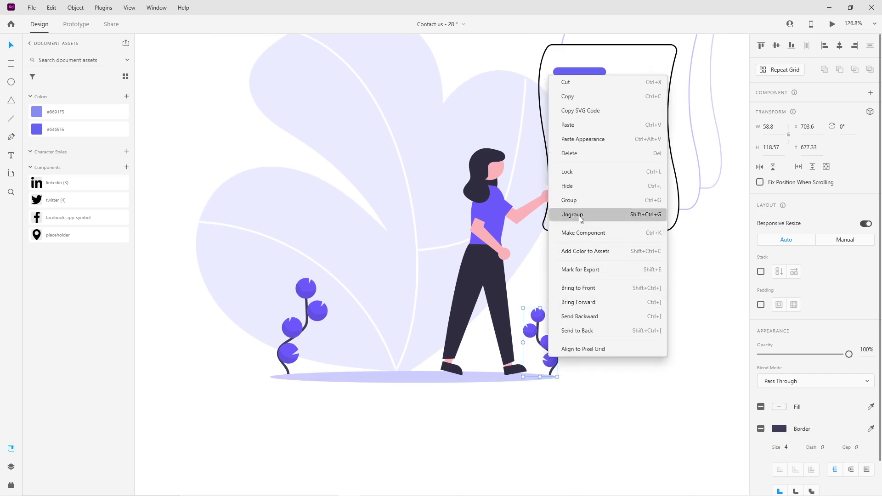
left_click(561, 360)
scroll(547, 364, "up", 3)
left_click(548, 366)
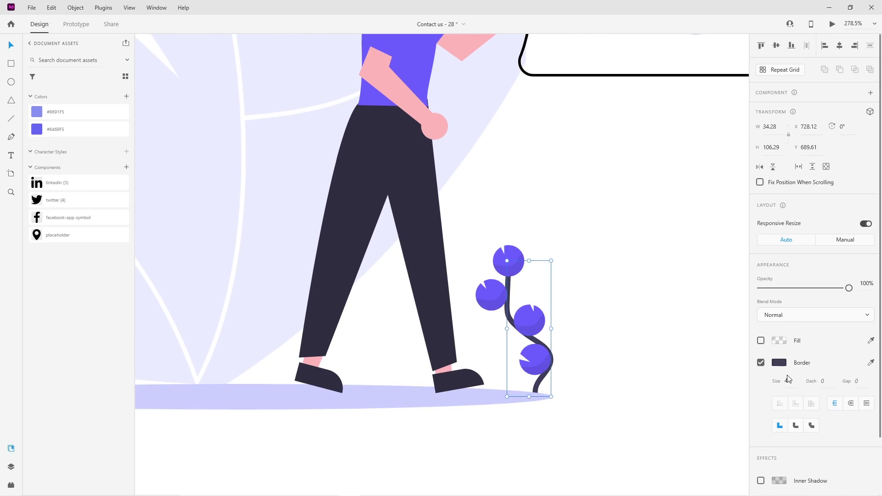
left_click(569, 360)
Fill the small plant's four leaf circles with the lighter purple #8691F5.
left_click(488, 304)
left_click(509, 261, "shift")
left_click(535, 315, "shift")
left_click(535, 360, "shift")
left_click(781, 341)
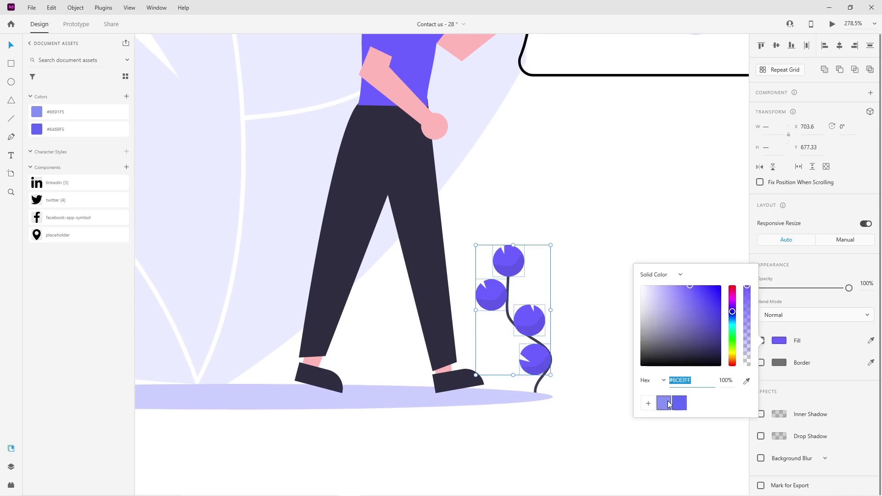
left_click(669, 404)
key("ctrl+0")
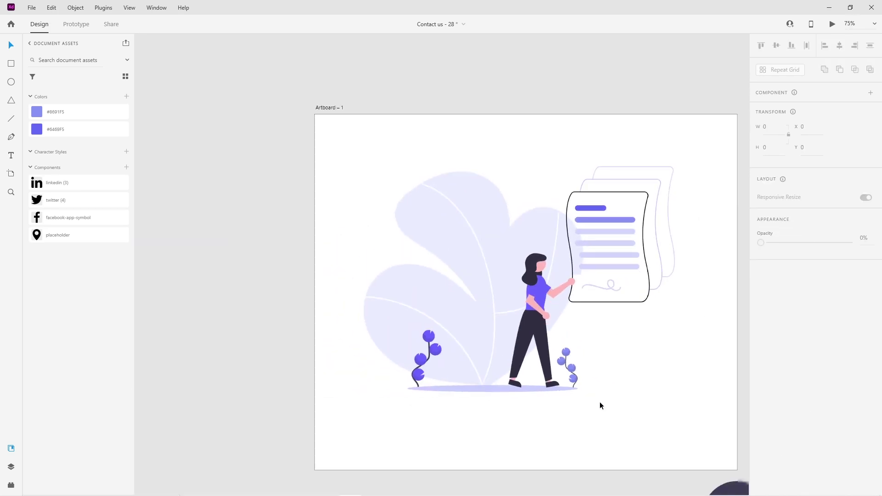
Bring the phone circle below the artboard into view and select it.
left_click_drag(599, 404, 569, 398)
scroll(459, 397, "down", 2)
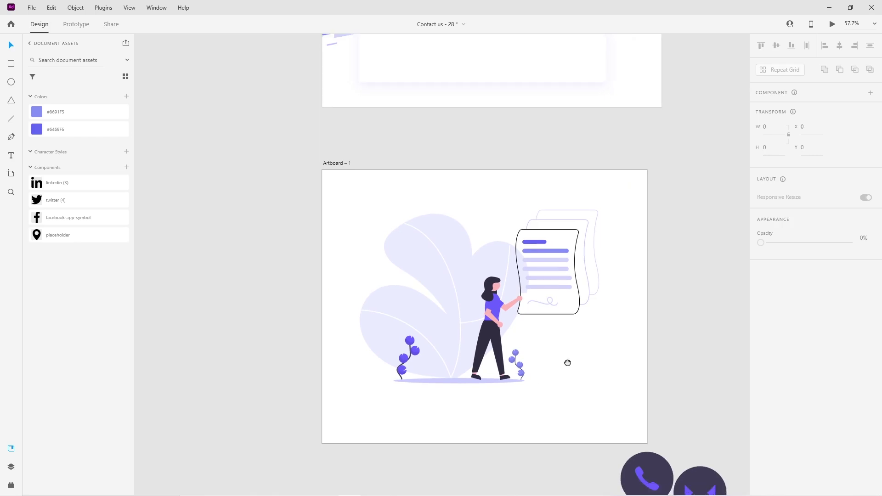
left_click(649, 468)
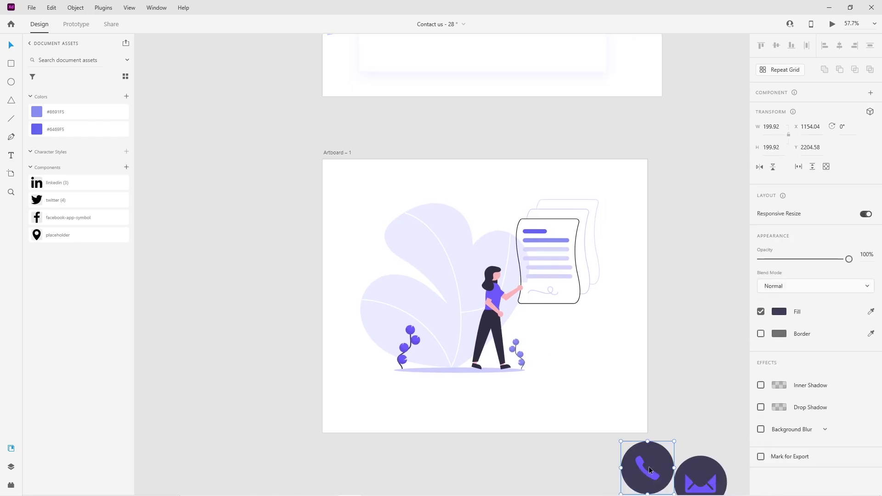
Move the phone icon onto the artboard and delete its dark circle.
left_click_drag(649, 479, 491, 204)
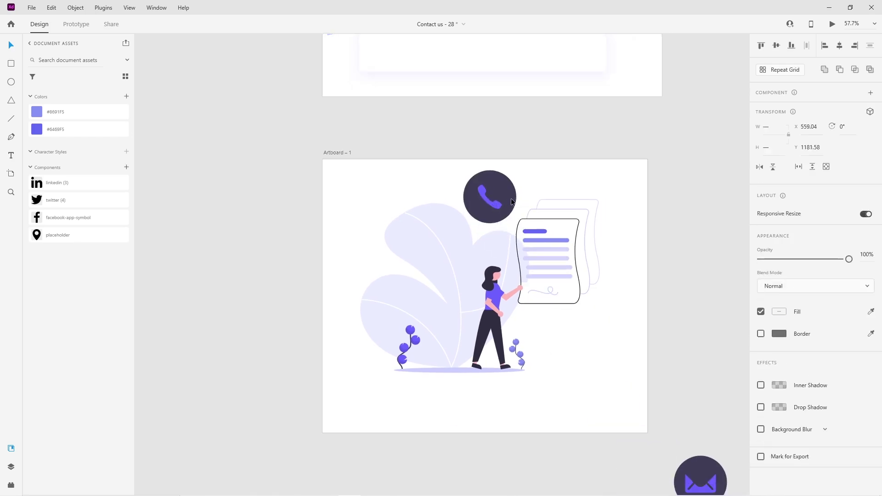
scroll(531, 187, "down", 1)
left_click(512, 182)
key("Delete")
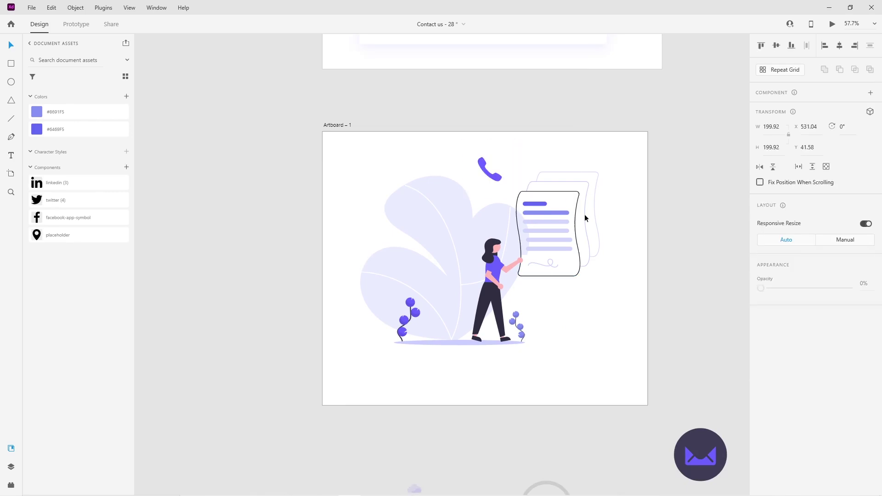
scroll(569, 382, "down", 2)
scroll(570, 384, "down", 2)
Add a ring around the phone, filled light purple #8691F5 at 100% opacity.
left_click_drag(523, 429, 464, 109)
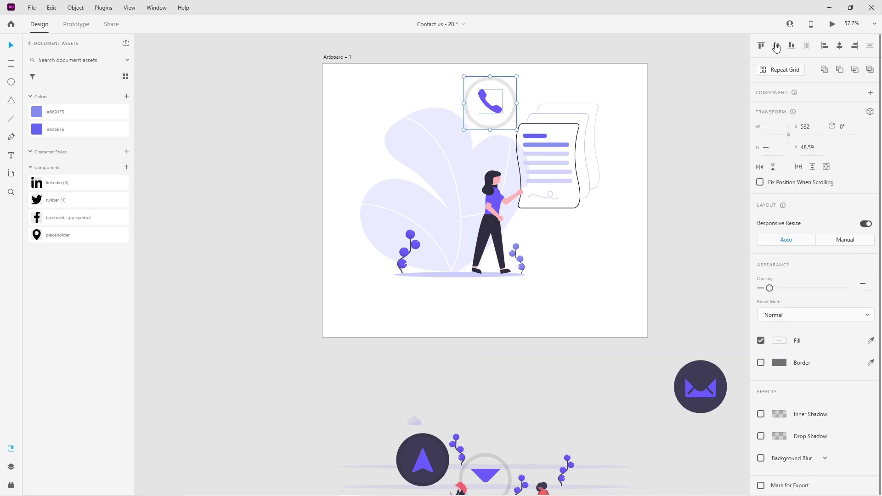
left_click(509, 118)
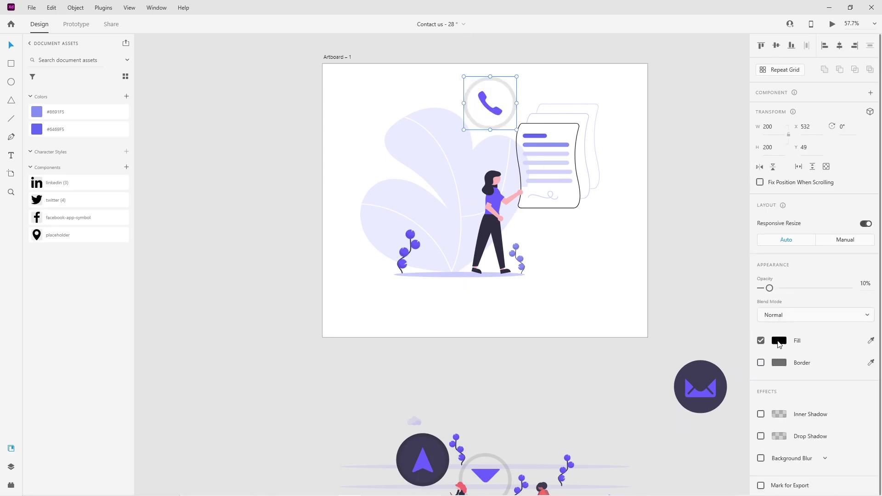
left_click(779, 342)
left_click(665, 403)
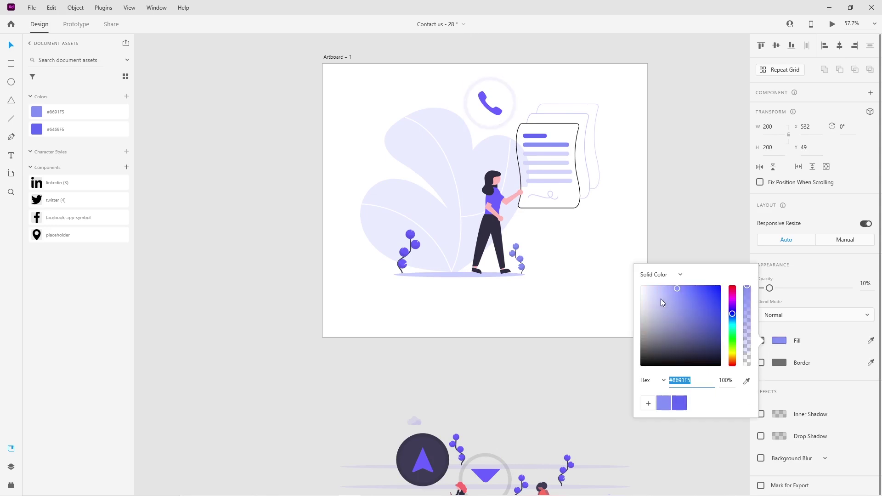
left_click_drag(679, 288, 683, 289)
left_click(666, 404)
left_click_drag(678, 288, 709, 295)
left_click(769, 288)
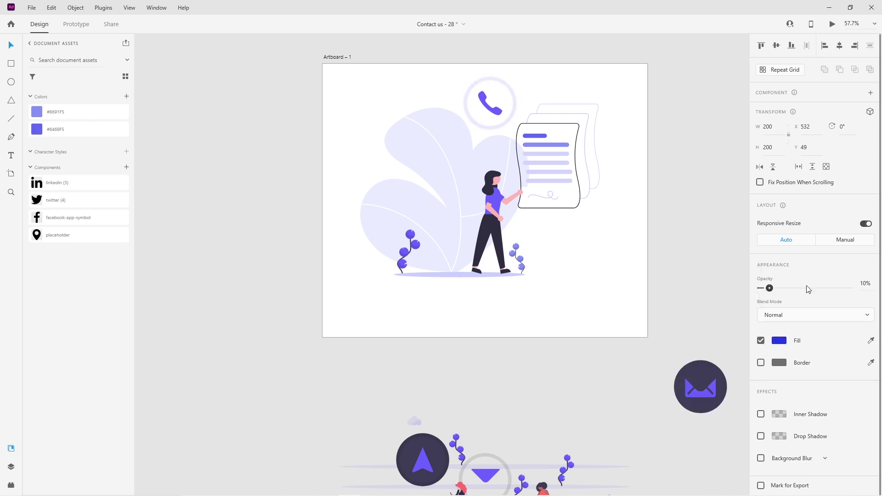
left_click_drag(769, 288, 881, 294)
left_click(776, 341)
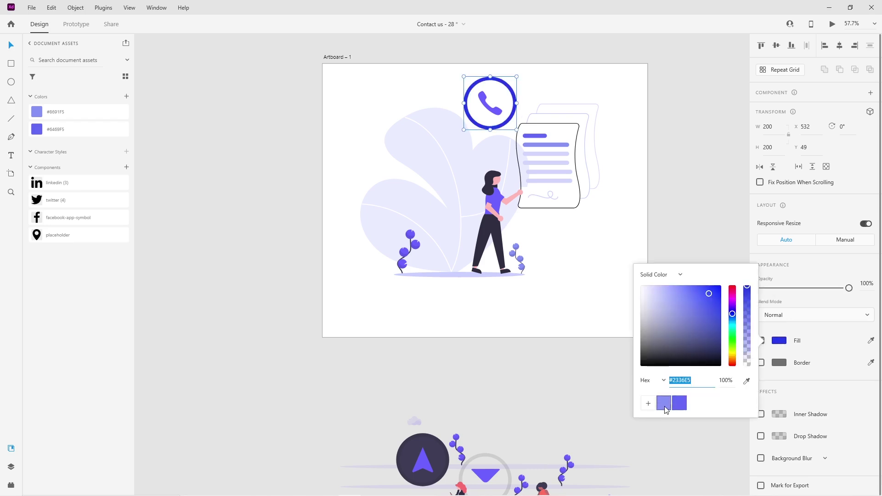
left_click(666, 409)
Scale down the phone ring and handset, and move the purple flap onto the envelope circle.
left_click(497, 114, "shift")
left_click_drag(517, 130, 502, 119)
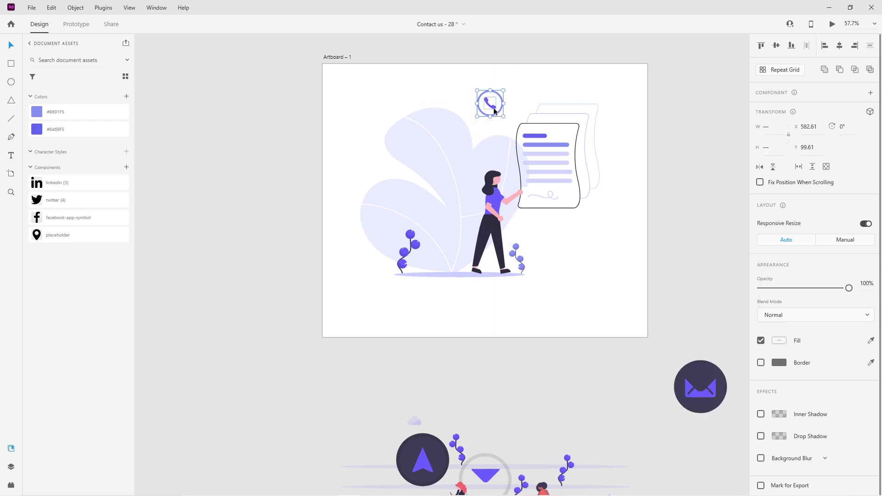
left_click_drag(494, 111, 502, 115)
left_click(589, 329)
scroll(546, 391, "down", 2)
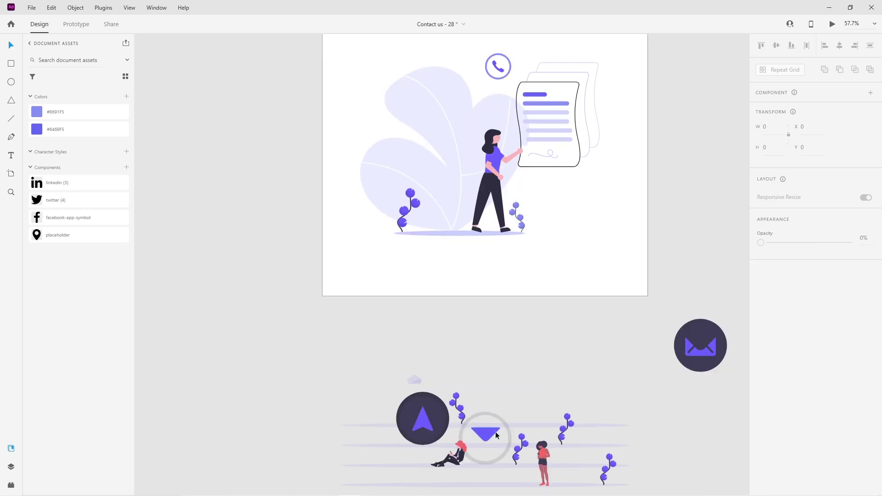
left_click_drag(496, 435, 706, 342)
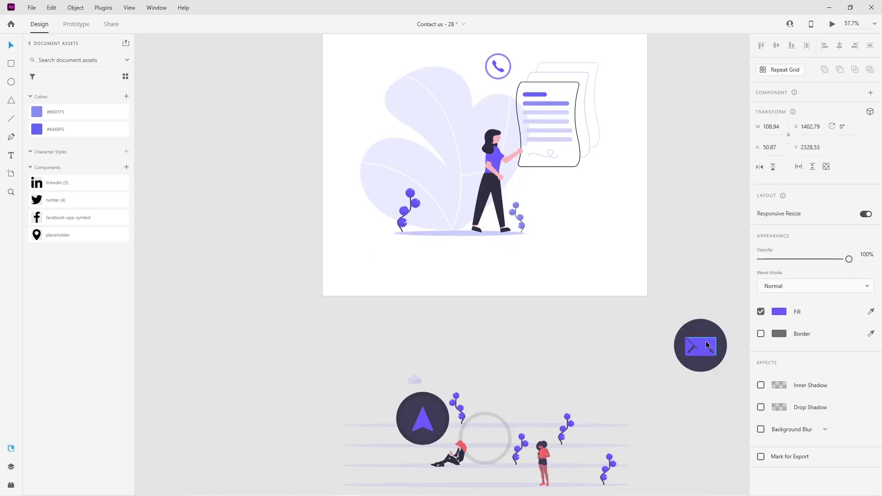
Move the envelope circle badge into the artboard beside the woman and shrink it.
scroll(704, 340, "up", 5)
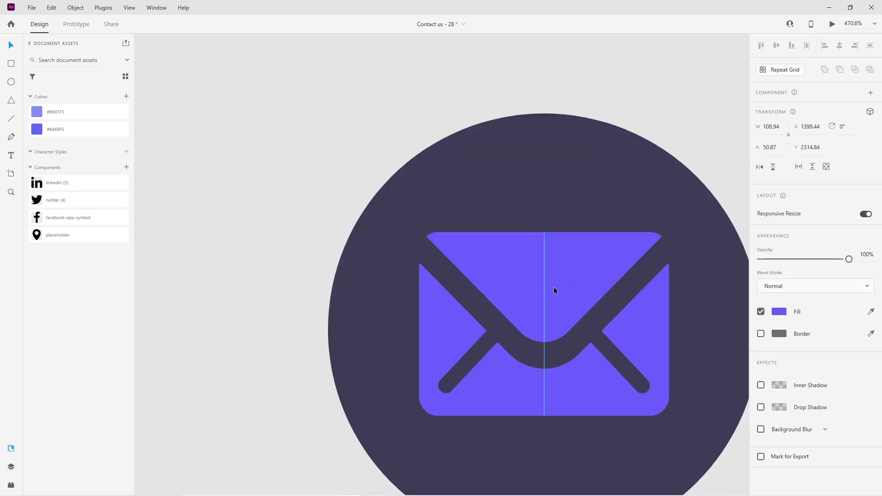
left_click_drag(554, 289, 555, 294)
scroll(556, 293, "down", 5)
left_click(546, 265, "shift")
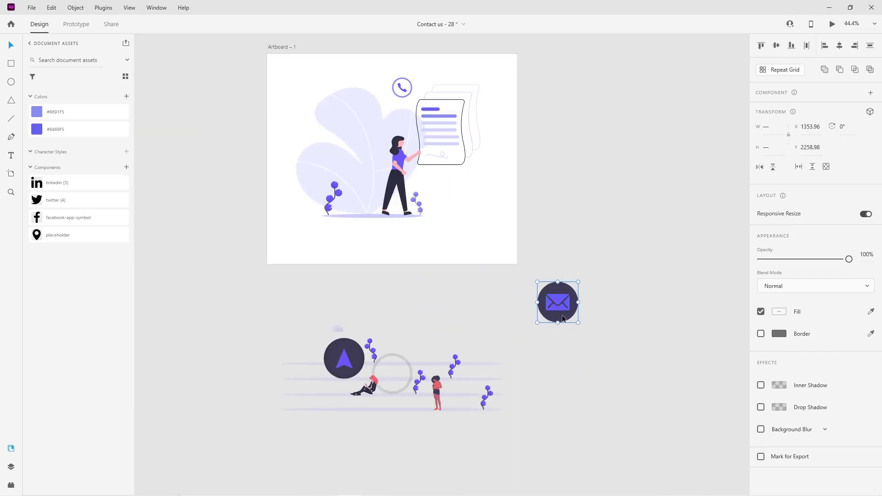
left_click_drag(475, 233, 474, 193)
scroll(390, 180, "up", 2)
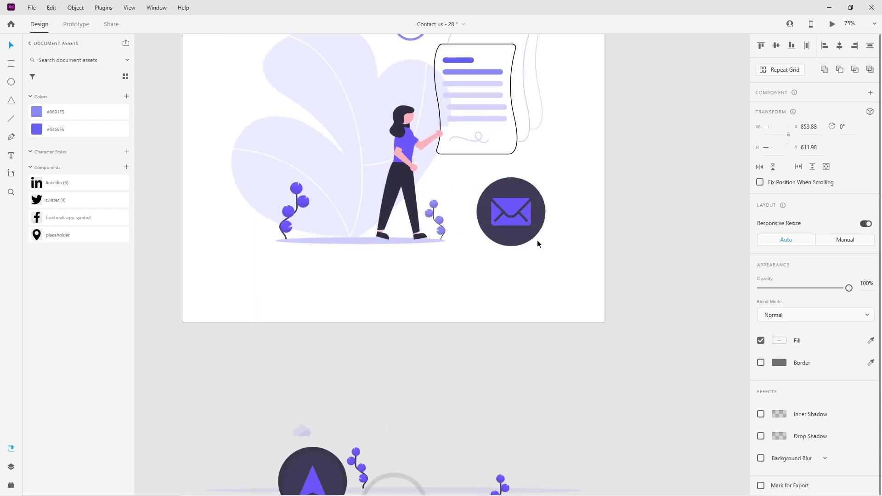
left_click_drag(545, 247, 485, 201)
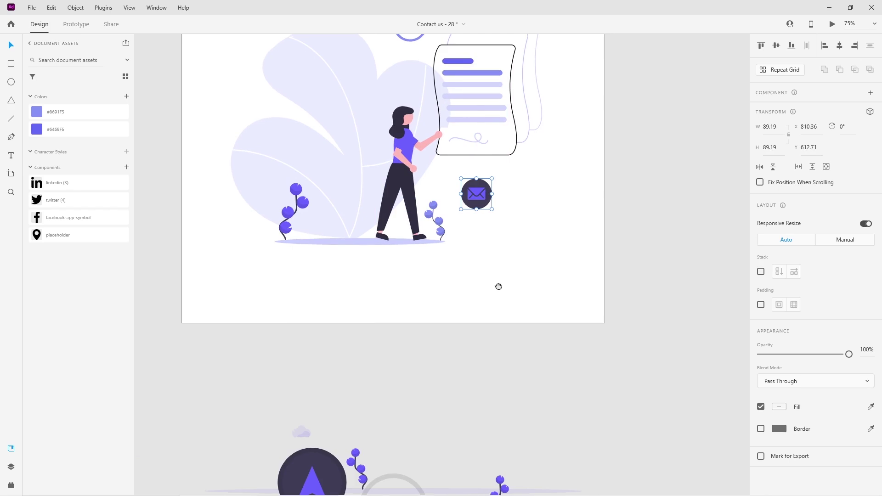
scroll(498, 287, "up", 3)
Ungroup and regroup the envelope badge, recolour the envelope, and fill its circle light lavender #D5D8F5.
right_click(530, 303)
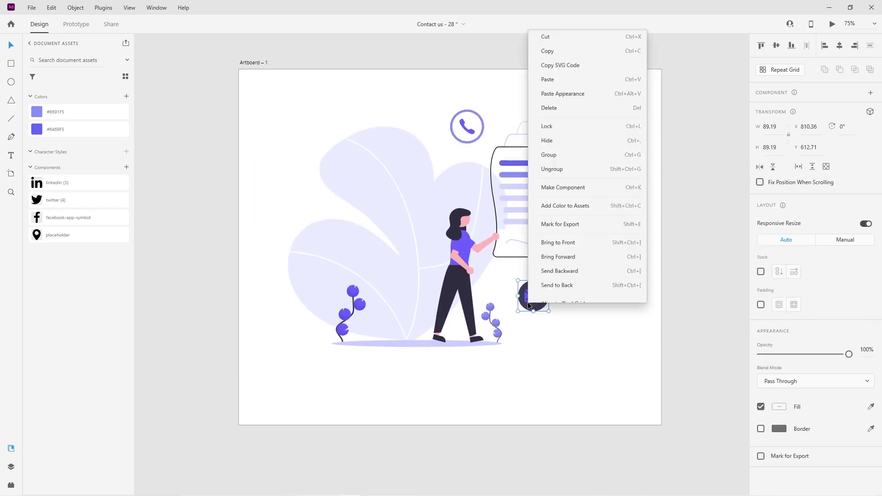
left_click(566, 160)
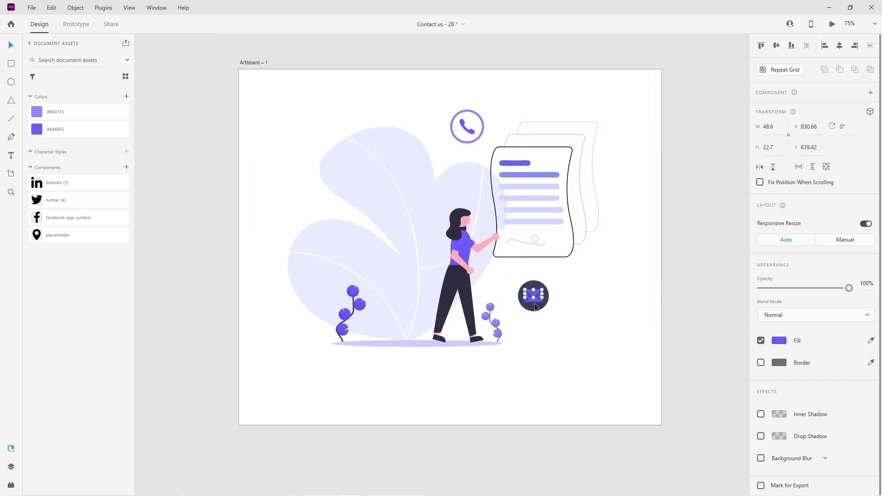
key("ctrl+g")
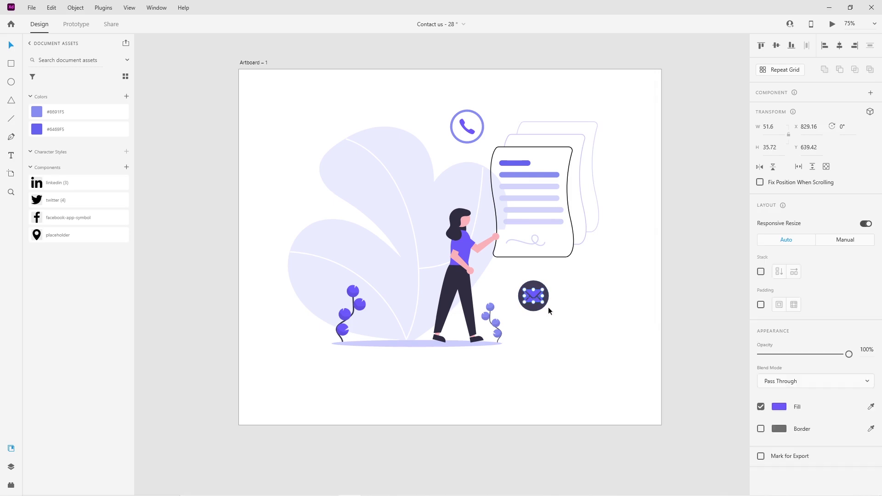
left_click(779, 407)
left_click(679, 470)
left_click(541, 304)
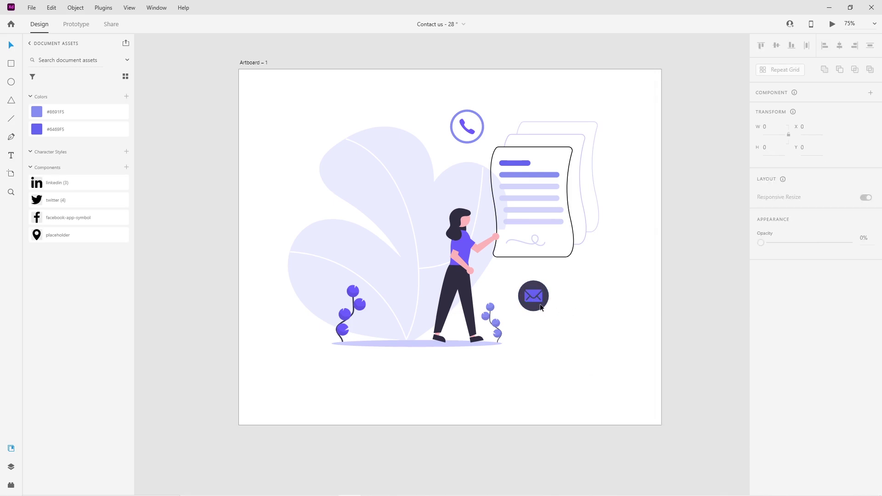
left_click(780, 341)
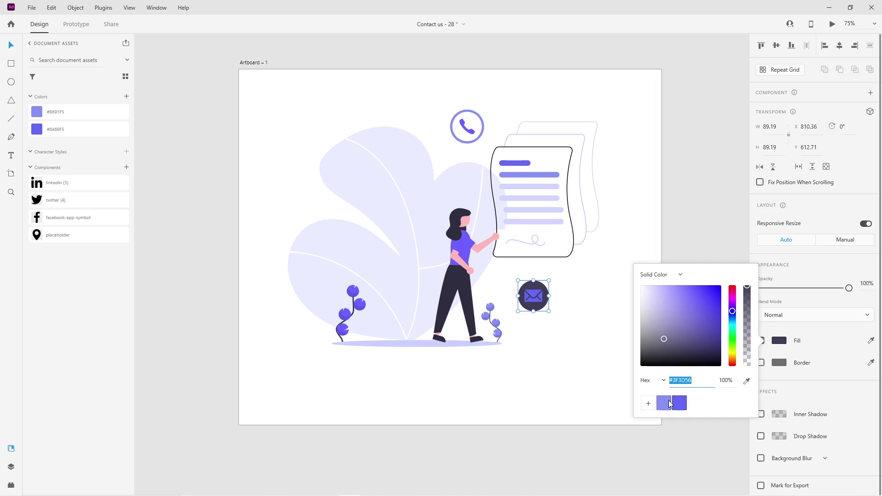
left_click(671, 403)
left_click_drag(704, 285, 652, 290)
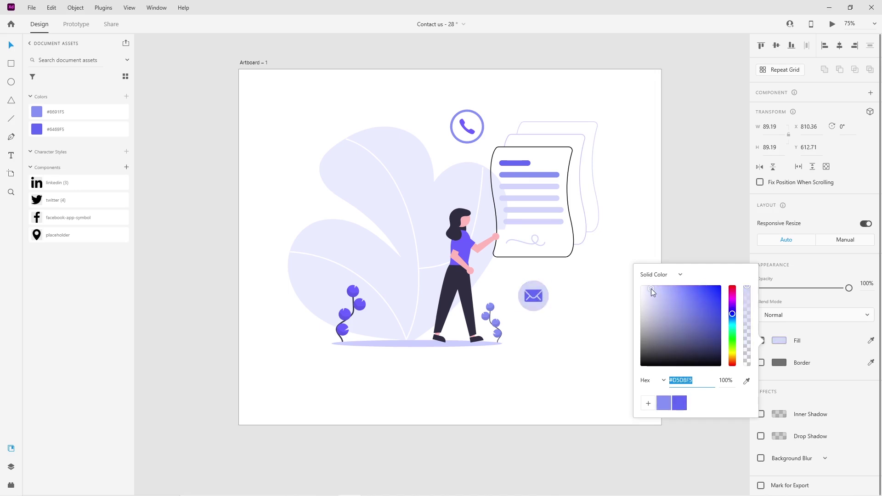
left_click(549, 329)
Select the whole illustration and group it with Ctrl+G.
scroll(550, 329, "down", 3)
left_click_drag(378, 212, 584, 360)
key("ctrl+g")
scroll(520, 372, "up", 3)
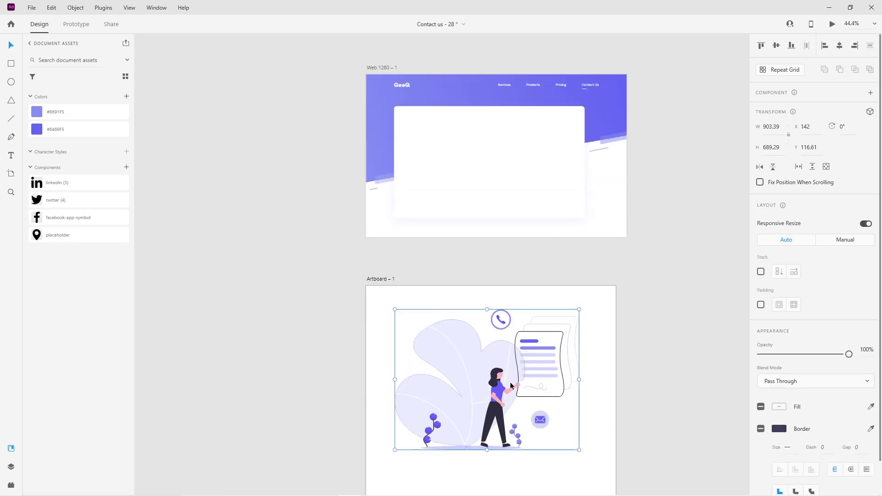
Move the illustration into the white card's upper right and resize it to fit.
left_click_drag(497, 387, 538, 168)
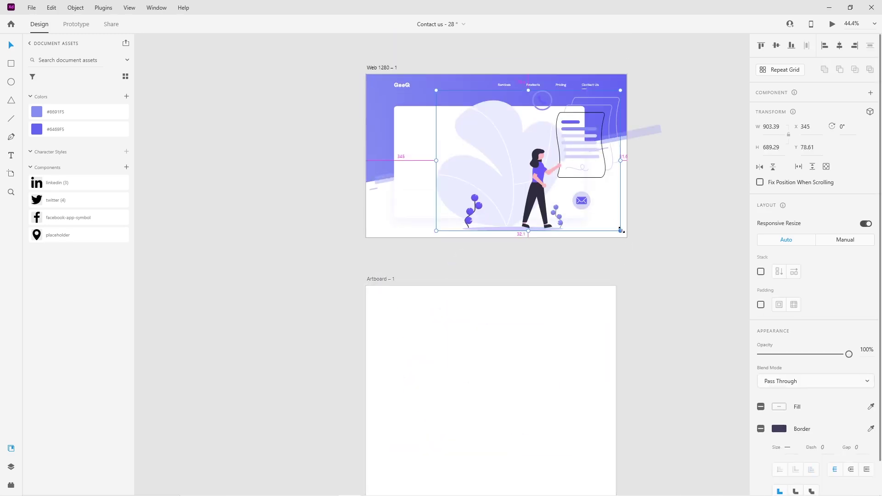
left_click_drag(621, 231, 566, 188)
scroll(455, 137, "up", 5)
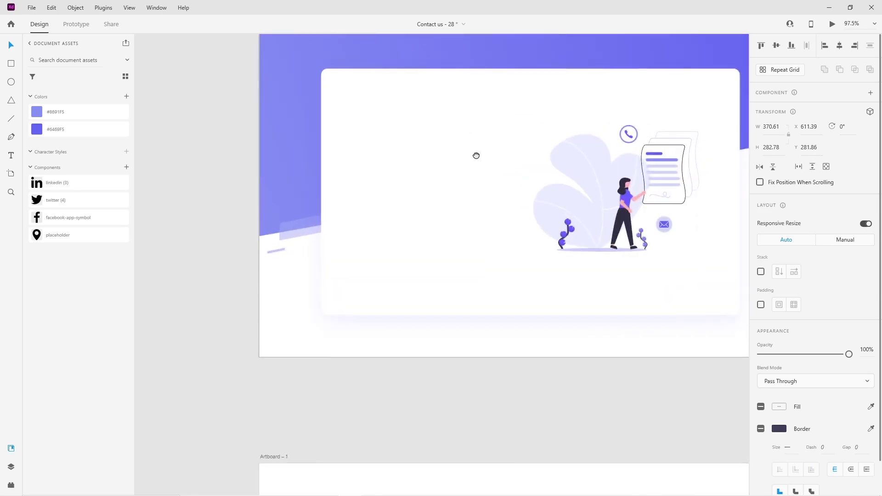
left_click_drag(476, 155, 423, 225)
left_click_drag(575, 250, 600, 218)
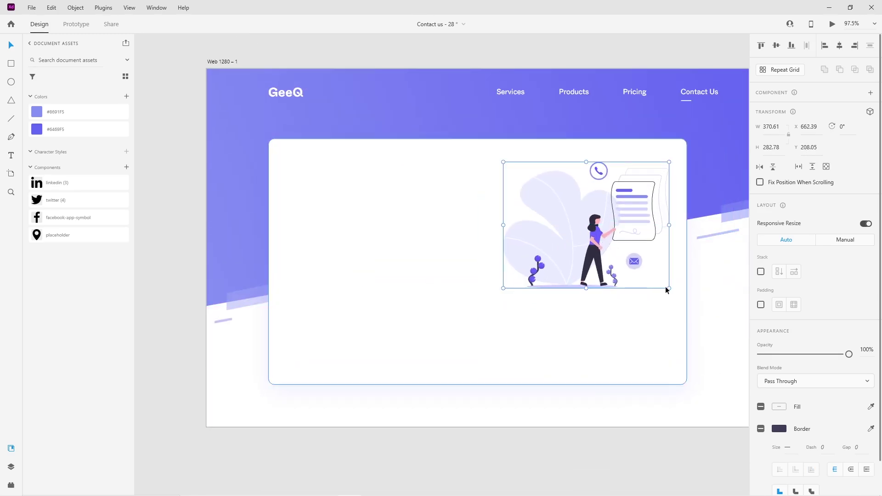
left_click_drag(665, 286, 625, 255)
left_click_drag(553, 205, 590, 205)
left_click_drag(539, 256, 519, 274)
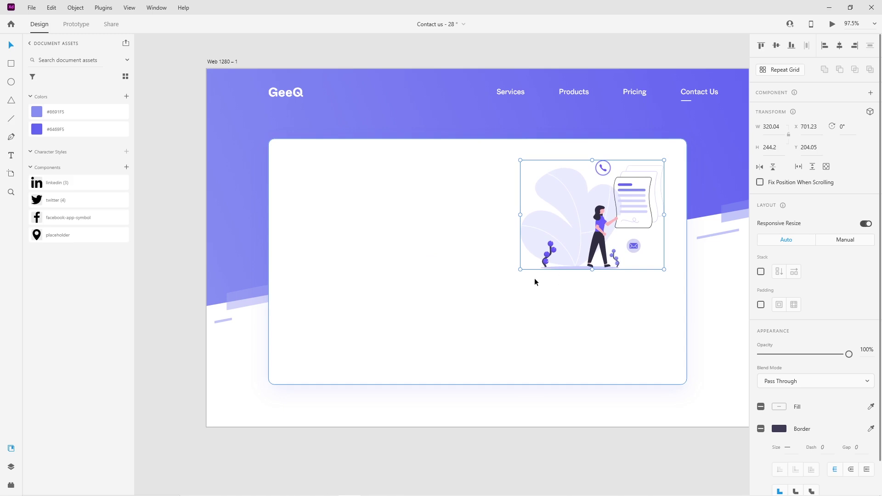
Shrink the envelope icon inside the illustration slightly.
left_click(510, 328)
scroll(532, 329, "down", 2)
scroll(574, 419, "down", 1)
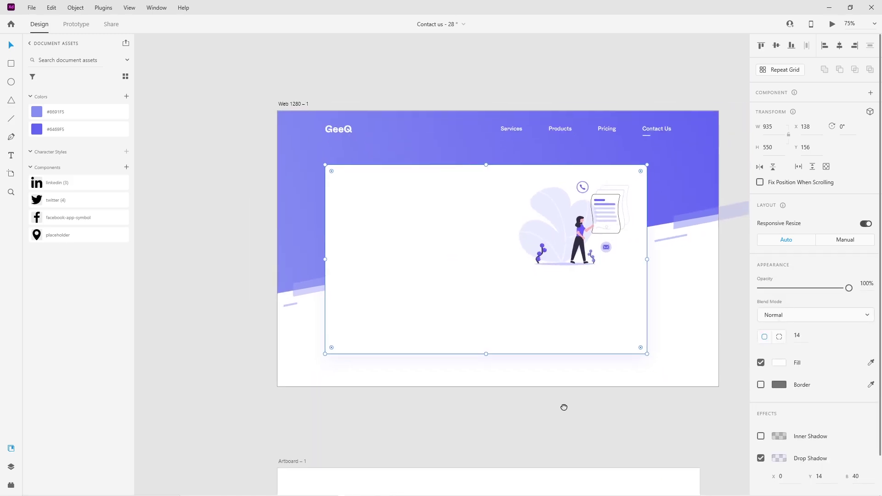
scroll(613, 250, "up", 5)
scroll(597, 251, "up", 5)
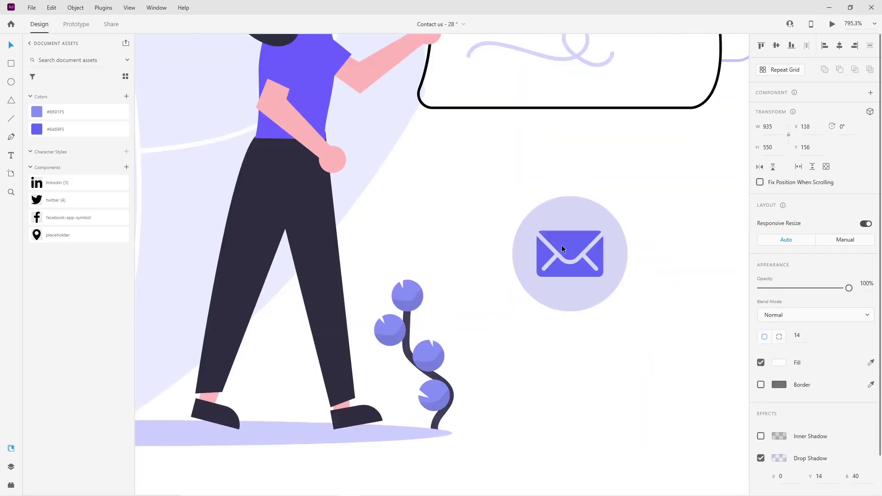
double_click(561, 244)
left_click_drag(603, 278, 598, 274)
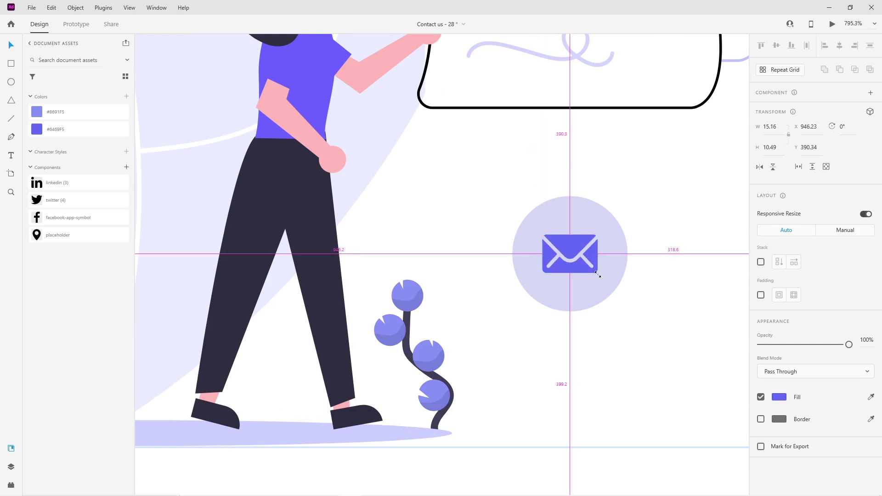
scroll(597, 274, "down", 2)
scroll(598, 273, "down", 6)
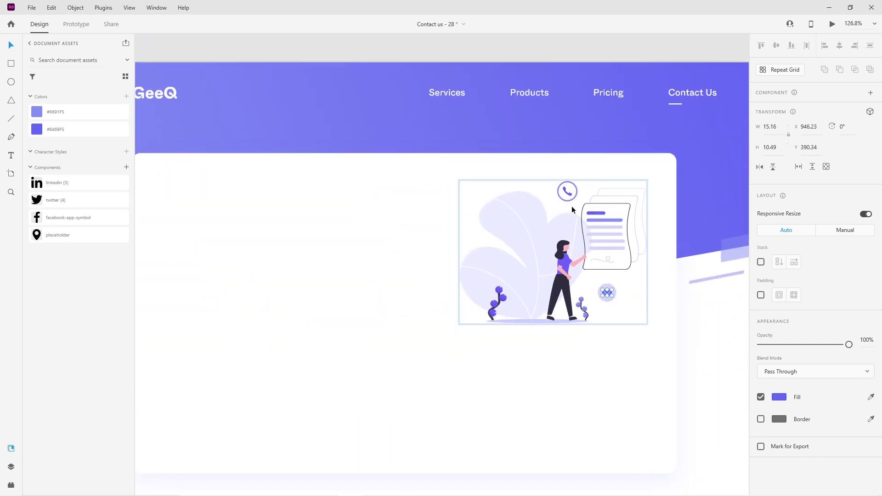
scroll(571, 205, "down", 3)
left_click(632, 339)
scroll(574, 356, "down", 1)
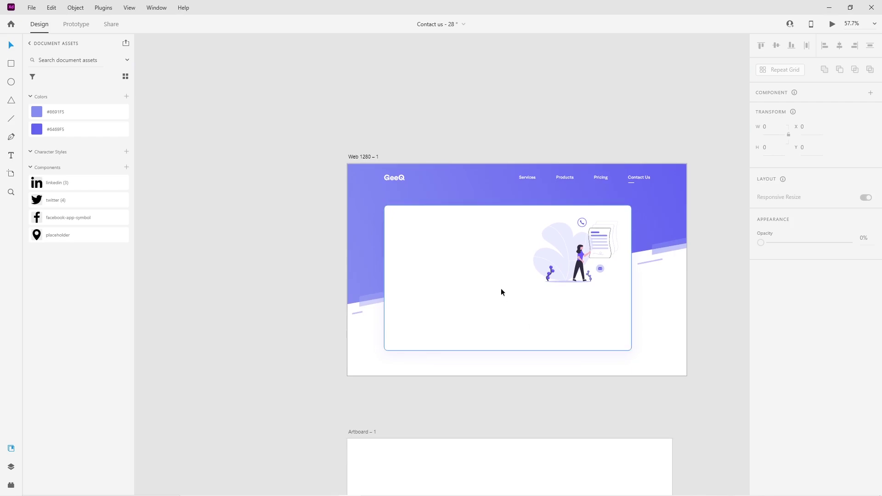
scroll(631, 229, "up", 3)
scroll(613, 229, "up", 3)
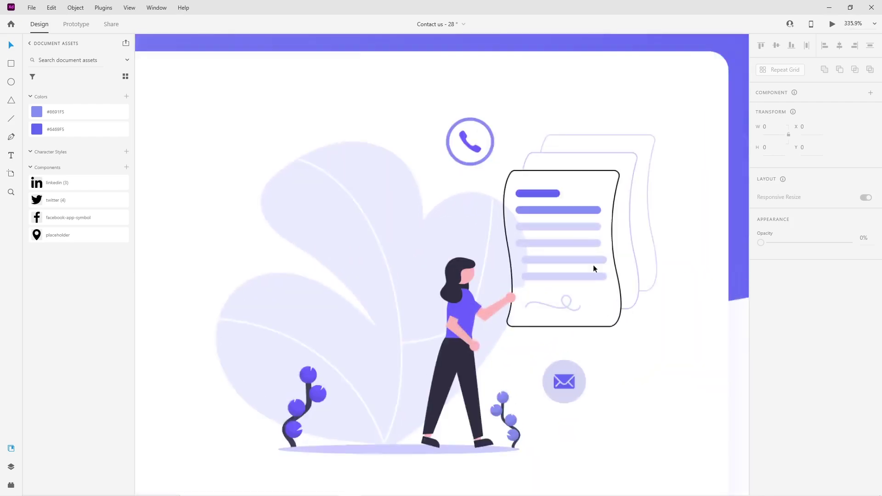
scroll(604, 234, "up", 2)
Make the signature squiggle black and start a new text box at the card's top-left.
left_click(544, 354)
double_click(544, 353)
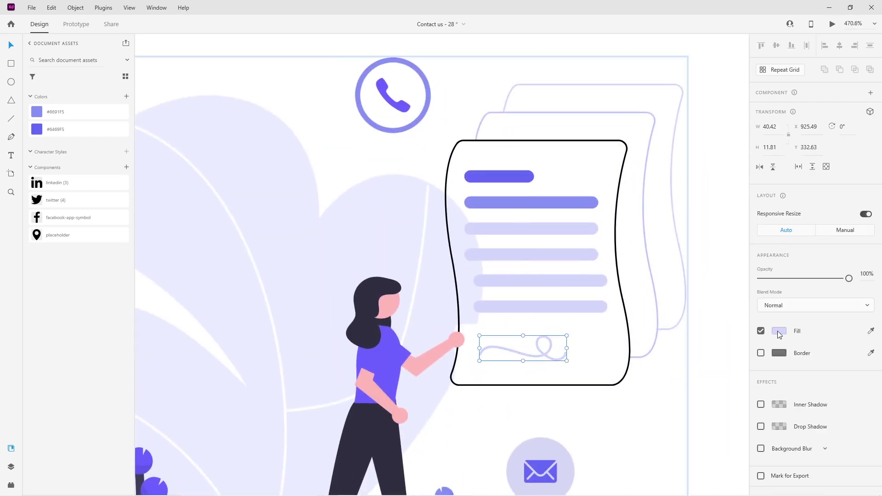
left_click(779, 330)
left_click_drag(691, 354, 616, 369)
left_click(603, 410)
scroll(600, 392, "down", 5)
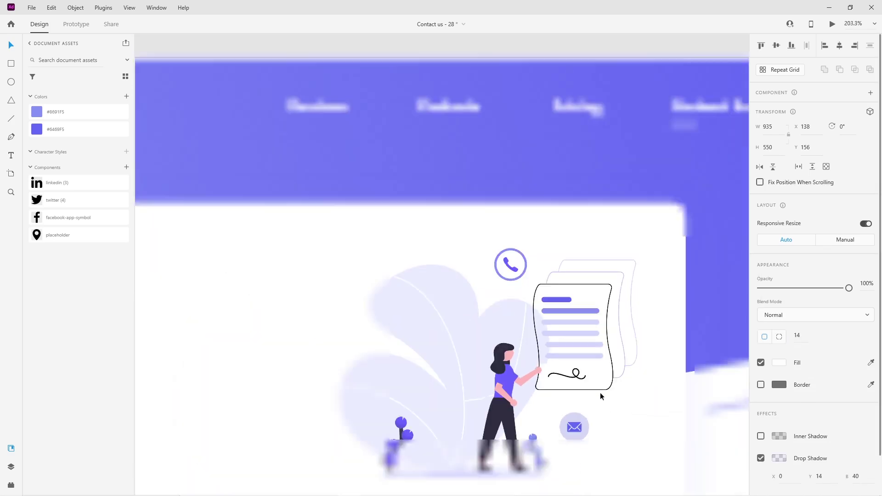
left_click_drag(556, 372, 571, 351)
key("t")
left_click(388, 272)
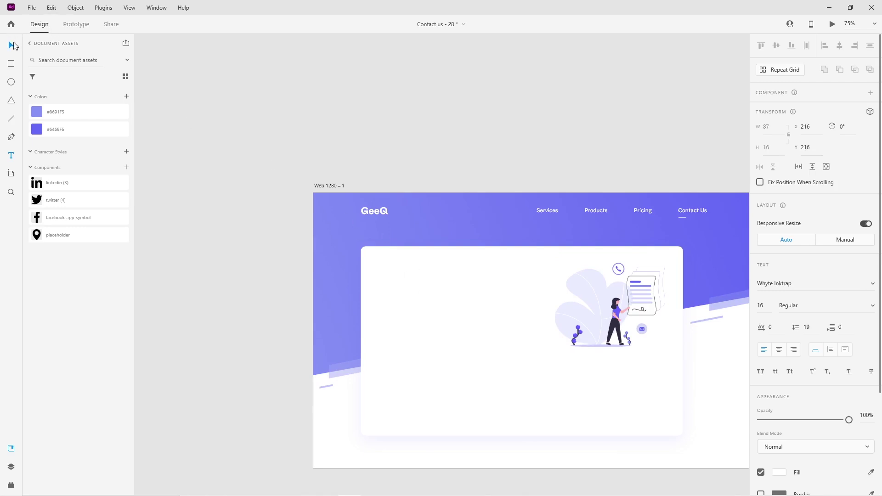
Colour the new text purple #6659F5, retype its capital G, and move it to the card's top-left.
scroll(800, 330, "down", 5)
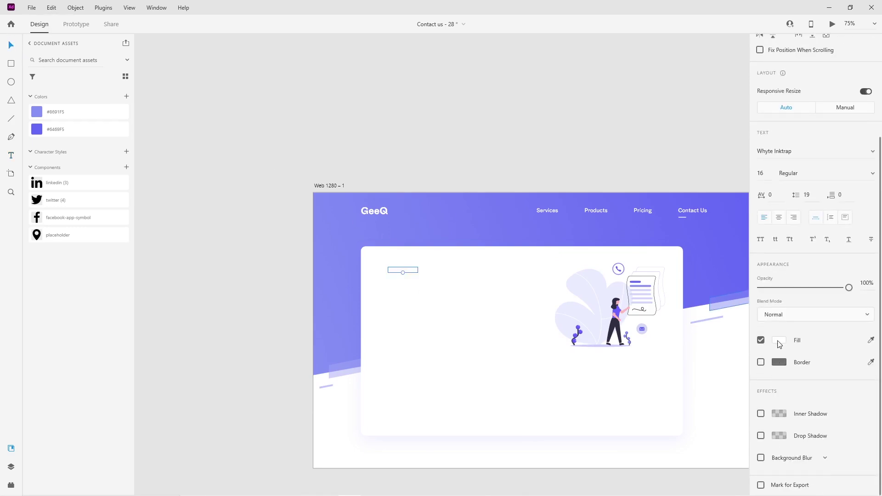
left_click(780, 341)
left_click(664, 394)
scroll(412, 275, "up", 2, "ctrl")
scroll(411, 275, "up", 2, "ctrl")
left_click(375, 266)
double_click(375, 268)
type("Get in touch")
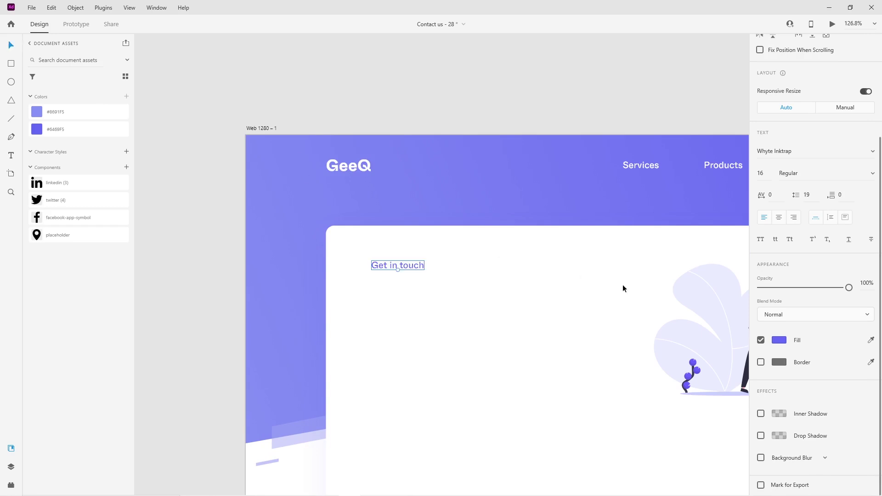
left_click_drag(396, 264, 370, 250)
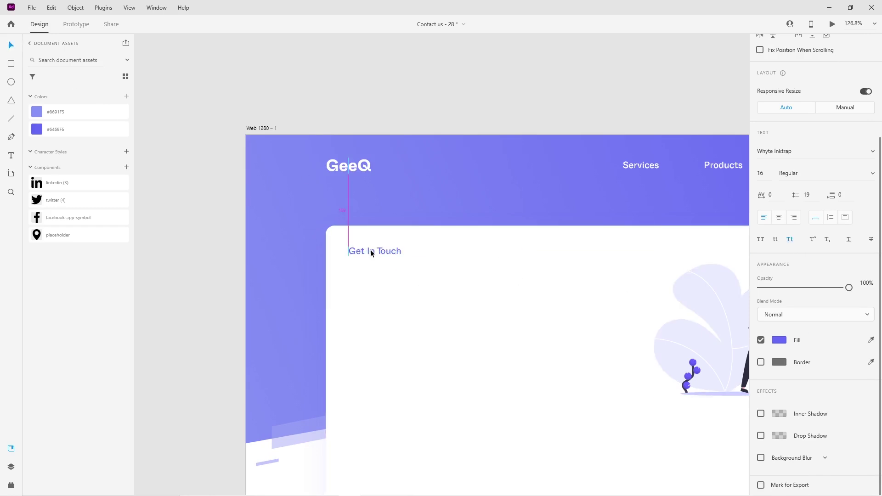
Make the 'Get In Touch' heading Bold at size 30 and nudge it into alignment.
left_click(869, 179)
left_click(849, 189)
left_click(768, 174)
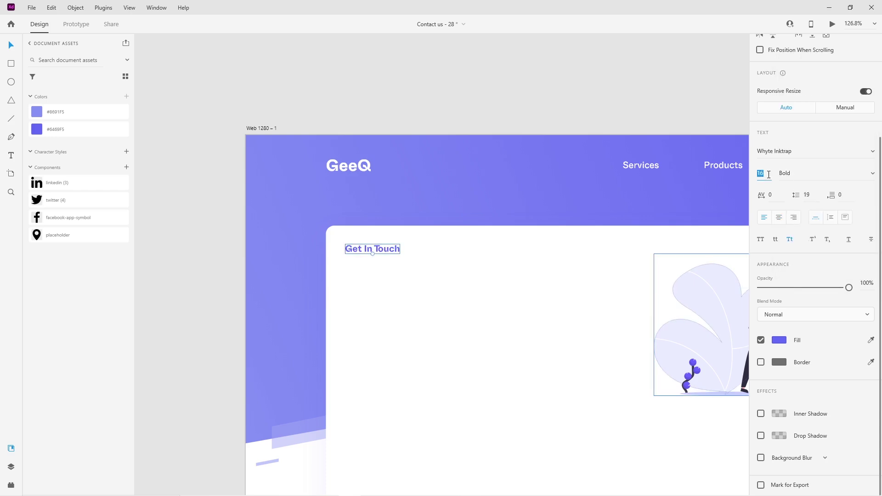
type("30")
key("Return")
left_click_drag(387, 252, 388, 254)
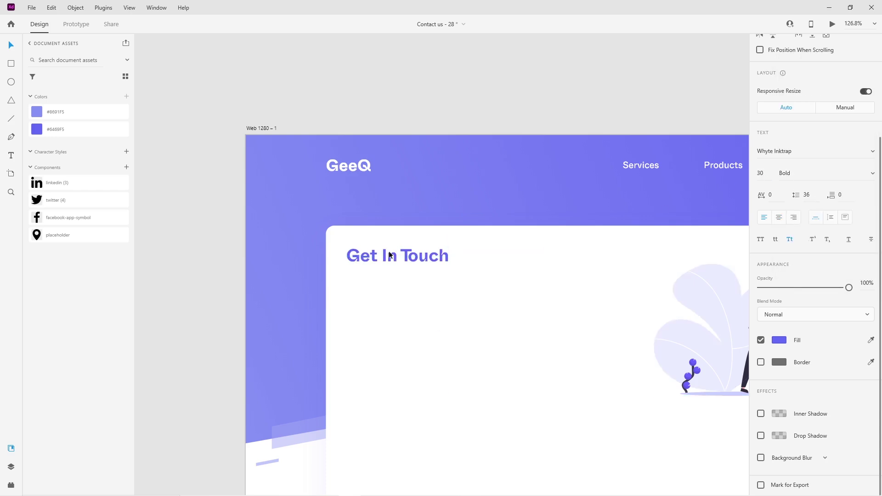
left_click(191, 314)
scroll(234, 295, "down", 1)
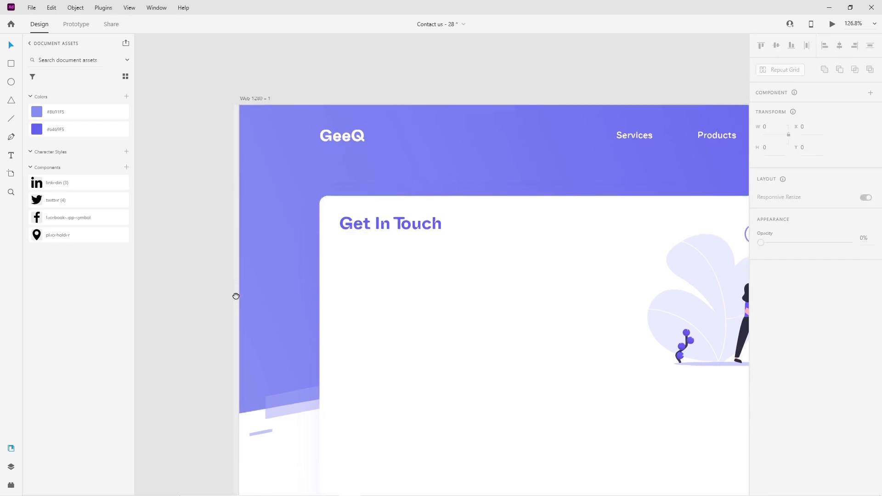
Duplicate the heading below it as 16-pt Regular text filled #232323.
left_click_drag(392, 255, 393, 255)
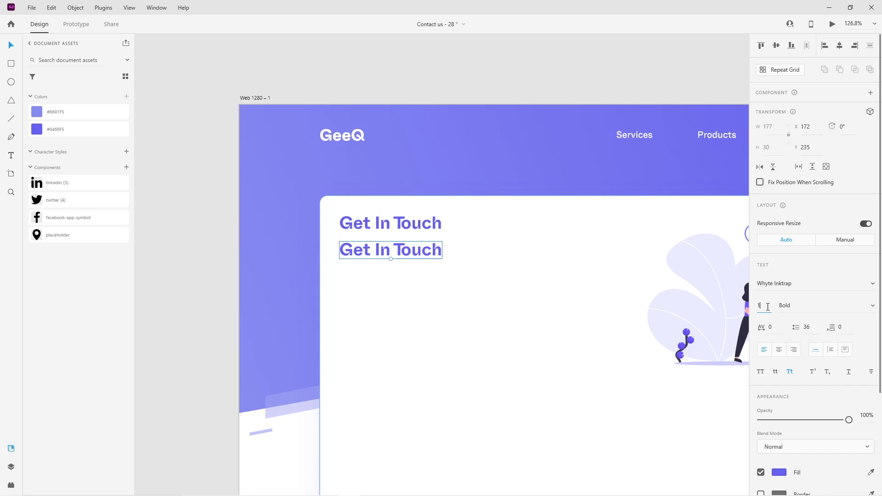
type("16")
key("Return")
left_click(862, 307)
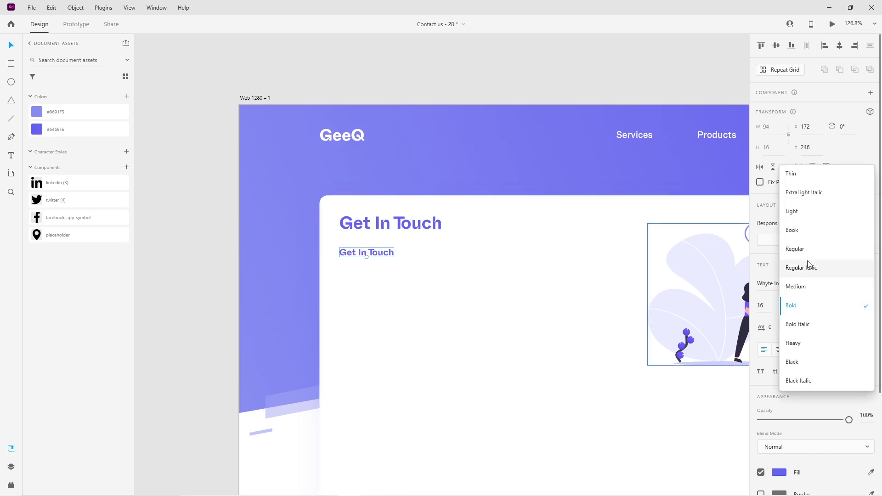
left_click(809, 265)
left_click(779, 472)
type("232323")
key("Return")
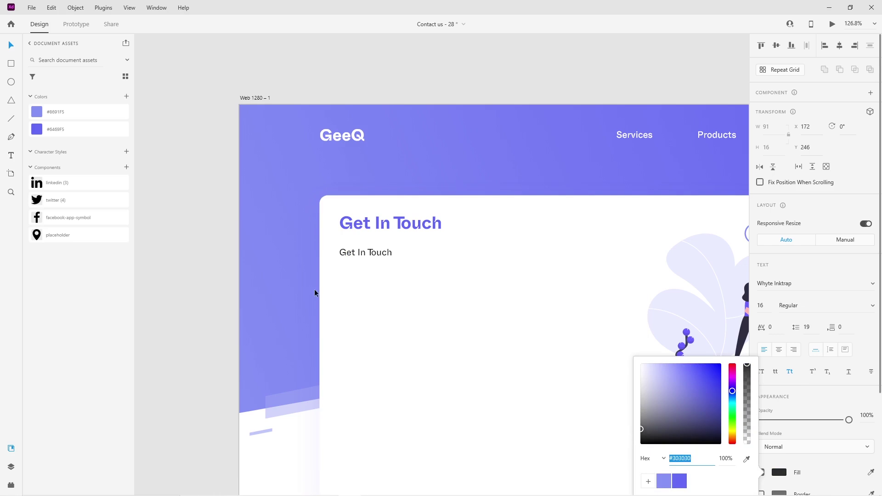
Change the copy to read 'We are here for you! How can we help?' and place it under the heading.
double_click(363, 256)
type("We Are Here For You! How Can We Help?")
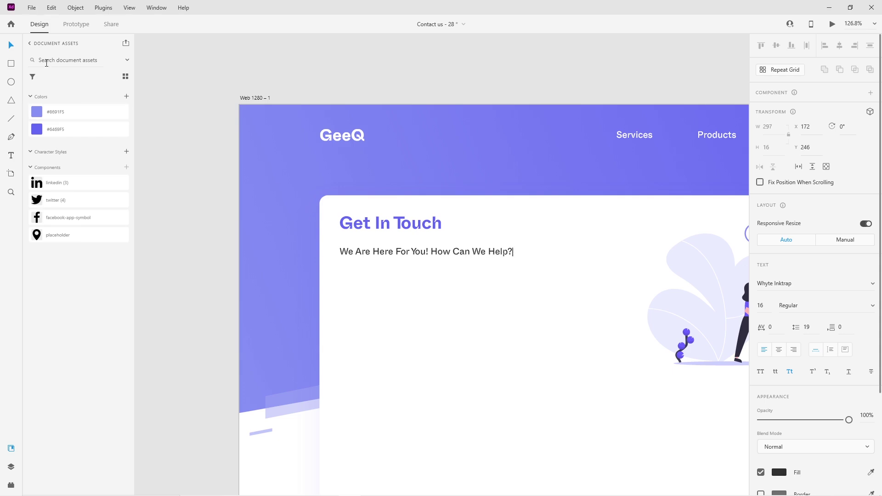
left_click(11, 46)
left_click(774, 371)
double_click(354, 255)
left_click_drag(348, 253, 341, 253)
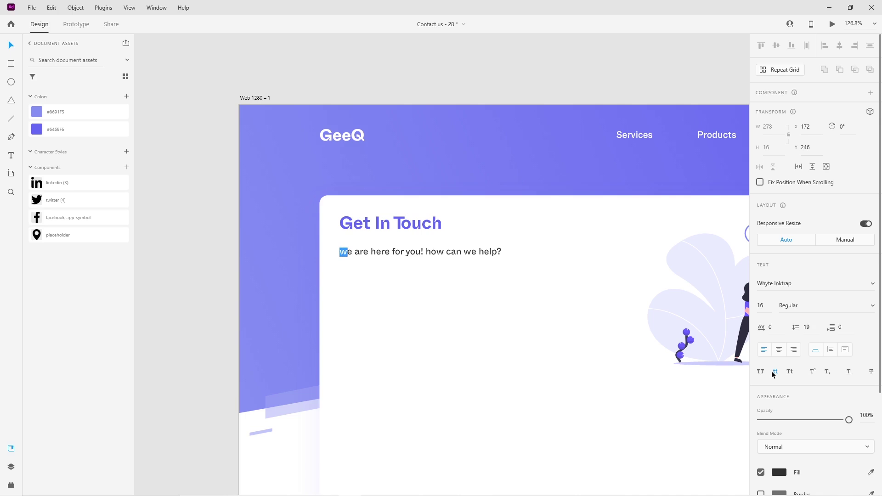
left_click(790, 371)
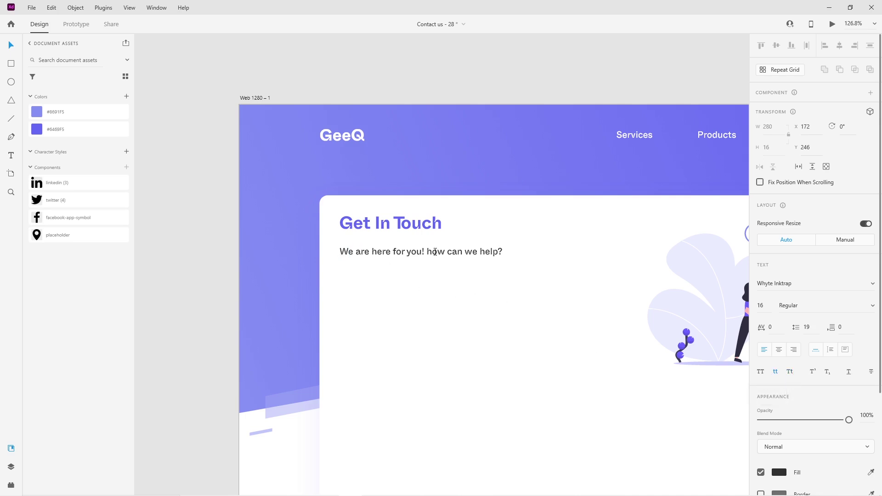
left_click(788, 372)
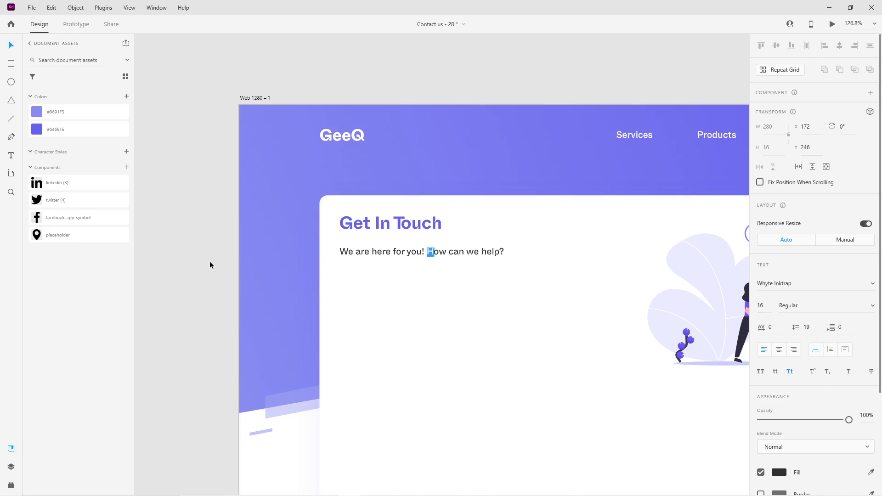
key("Escape")
left_click_drag(406, 250, 404, 242)
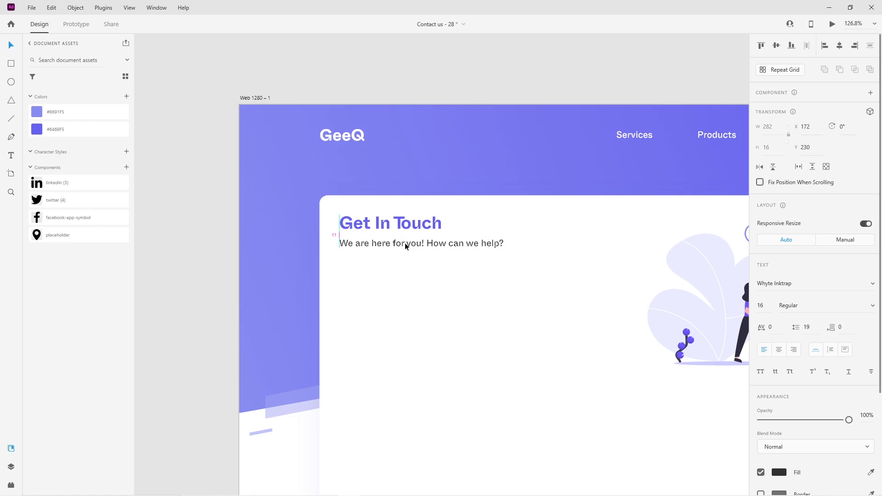
left_click(215, 273)
scroll(252, 274, "down", 2)
left_click_drag(253, 274, 192, 271)
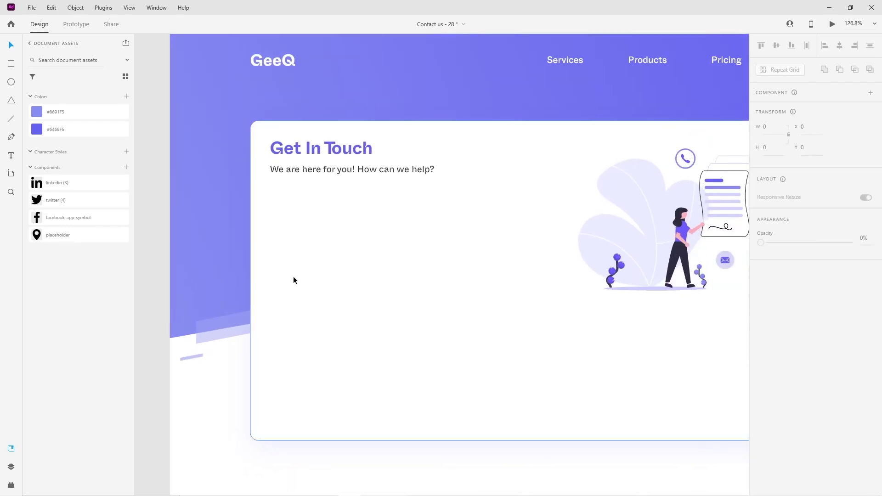
Draw a form-field rectangle under the subtitle, 50 high and about 430 wide.
left_click_drag(270, 196, 453, 216)
left_click(12, 45)
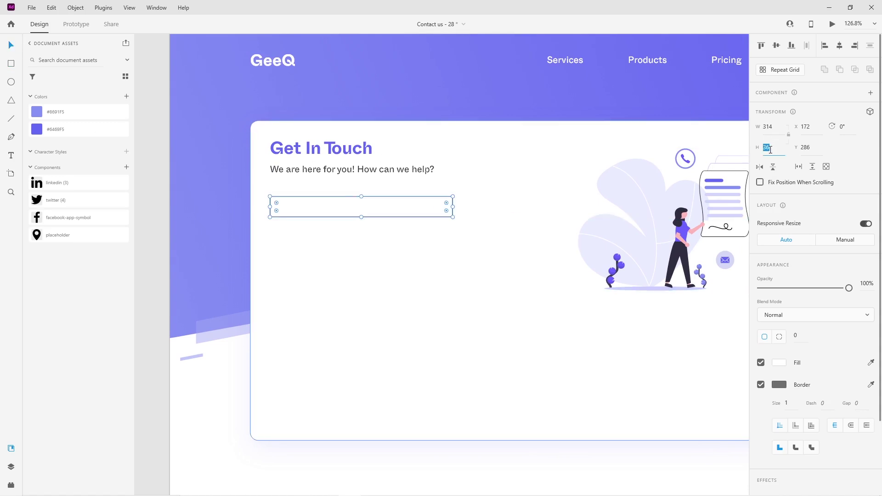
key("Return")
left_click(446, 214)
left_click_drag(452, 211, 519, 209)
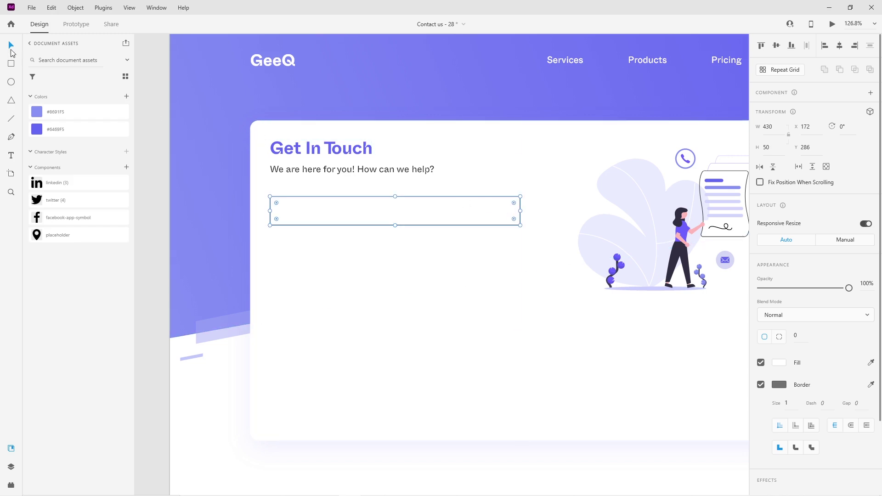
Remove the rectangle's border and fill it with a faint lavender.
scroll(513, 285, "down", 3, "ctrl")
scroll(492, 272, "up", 1, "ctrl")
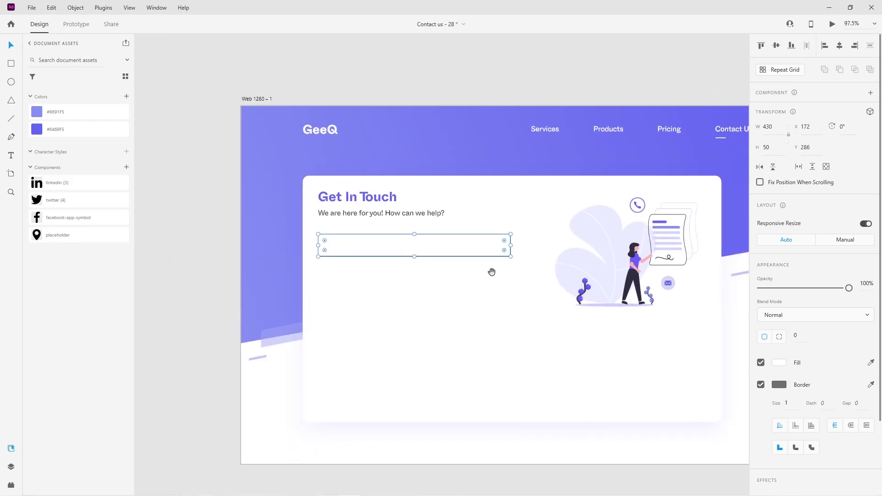
scroll(418, 268, "up", 1, "ctrl")
scroll(419, 268, "up", 1)
left_click(760, 384)
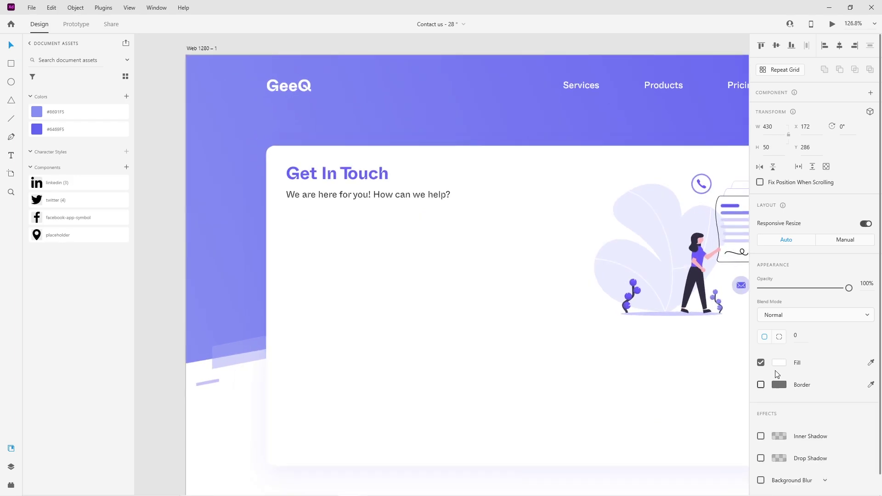
left_click(779, 363)
left_click(746, 403)
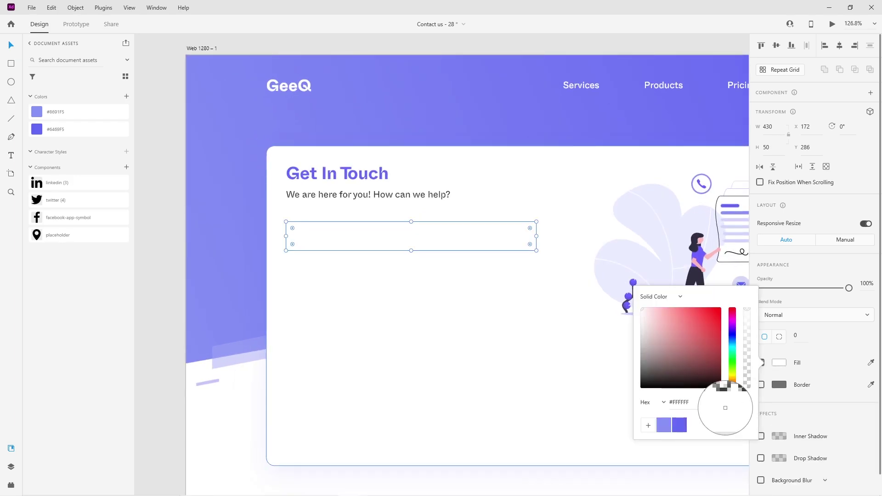
left_click(663, 425)
left_click_drag(657, 309, 643, 308)
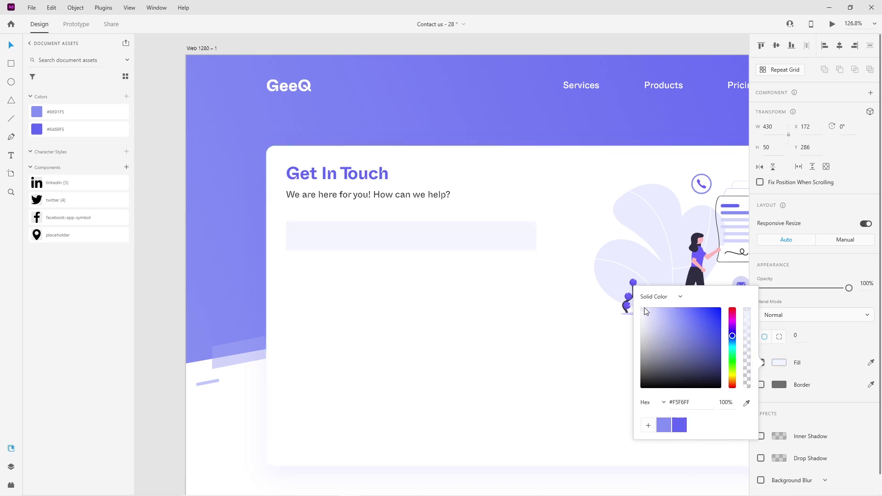
left_click(247, 360)
Duplicate the field rectangle and place the copy below the message box.
scroll(405, 369, "down", 2)
mouse_move(410, 201)
left_mouse_down()
mouse_move(401, 219)
mouse_move(415, 294)
mouse_move(410, 350)
left_mouse_up()
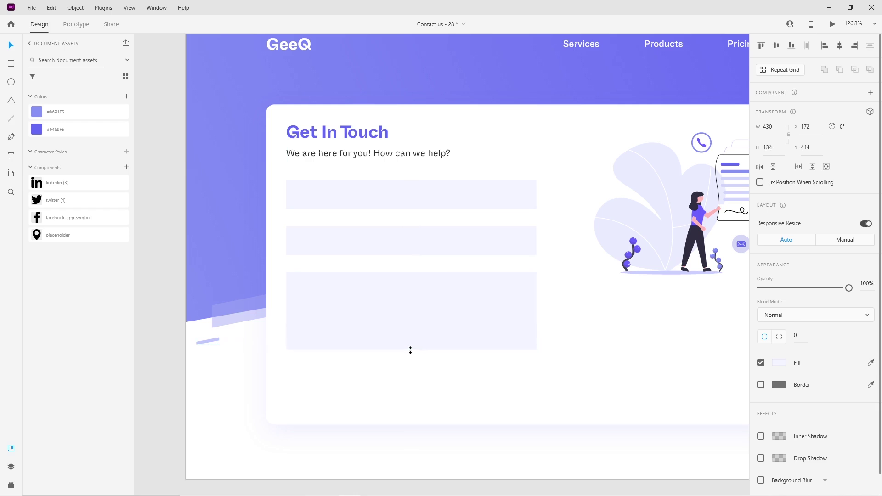
key("Return")
left_click_drag(415, 238, 426, 387)
scroll(386, 437, "down", 1)
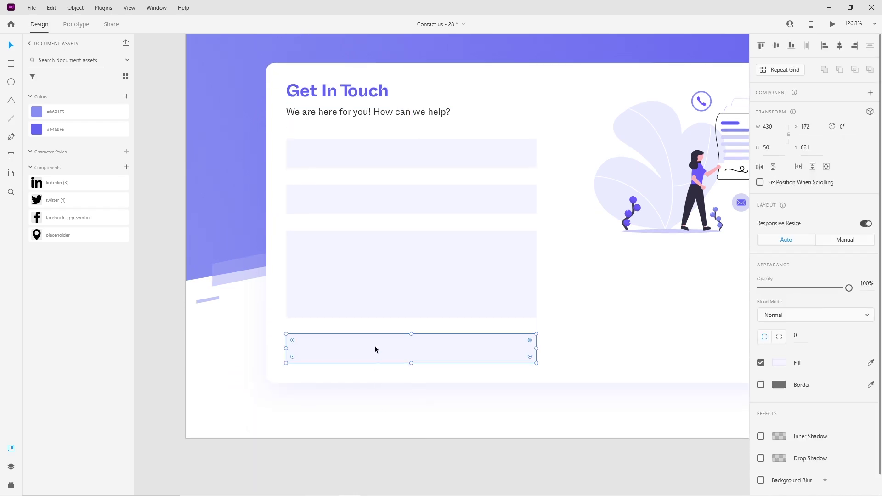
key("Down")
key("Down")
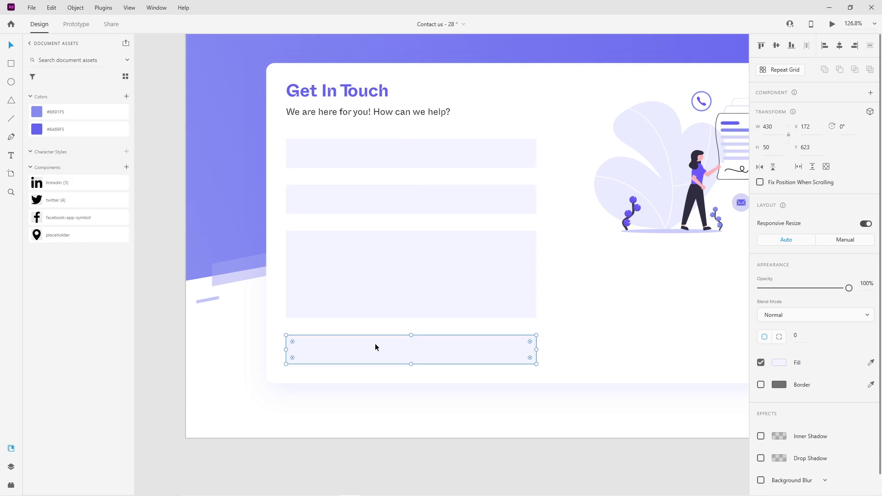
key("Escape")
Fill the new bottom rectangle with the brand purple #6469F5.
scroll(391, 373, "down", 5)
scroll(372, 365, "up", 3)
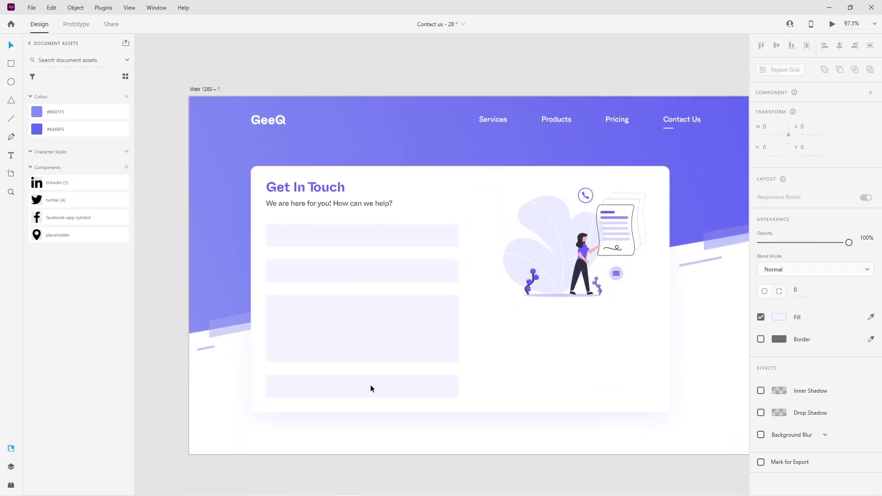
left_click(367, 388)
left_click(779, 363)
left_click(679, 425)
left_click(426, 440)
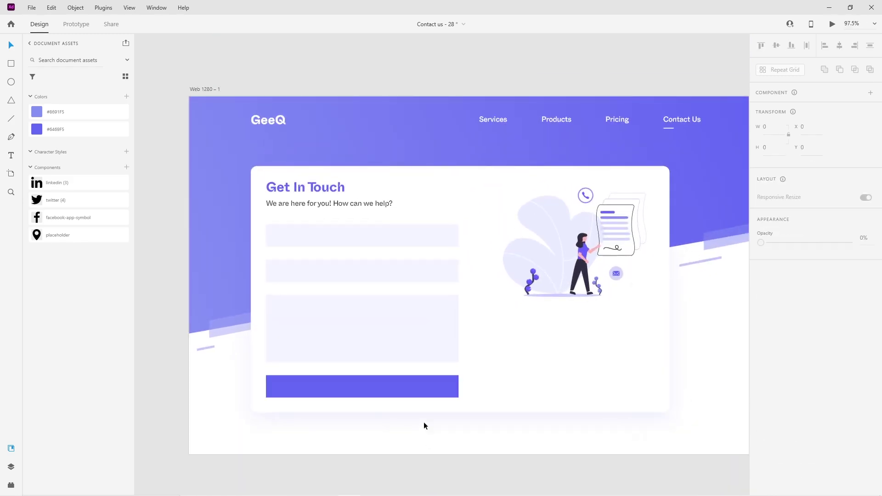
Give all four form boxes a corner radius of 2.
scroll(413, 427, "up", 1)
left_click(368, 400)
left_click(383, 340, "shift")
left_click(390, 291, "shift")
left_click(392, 259, "shift")
type("2")
key("Return")
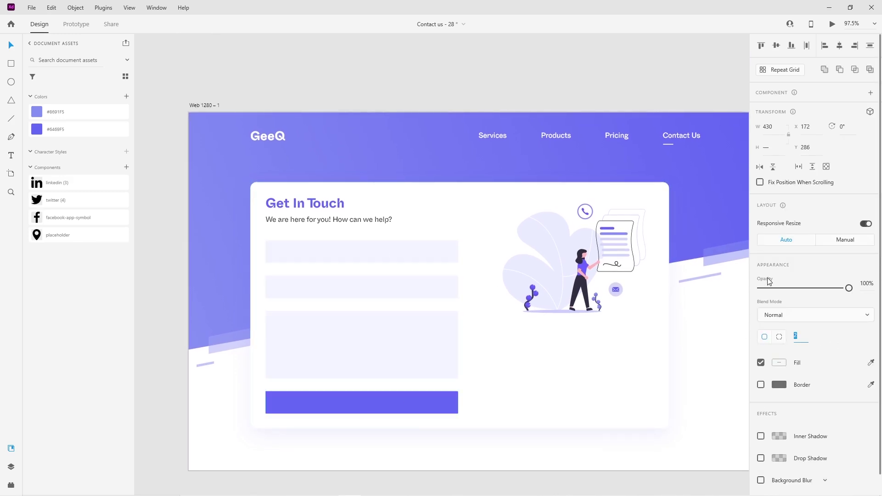
left_click(343, 430)
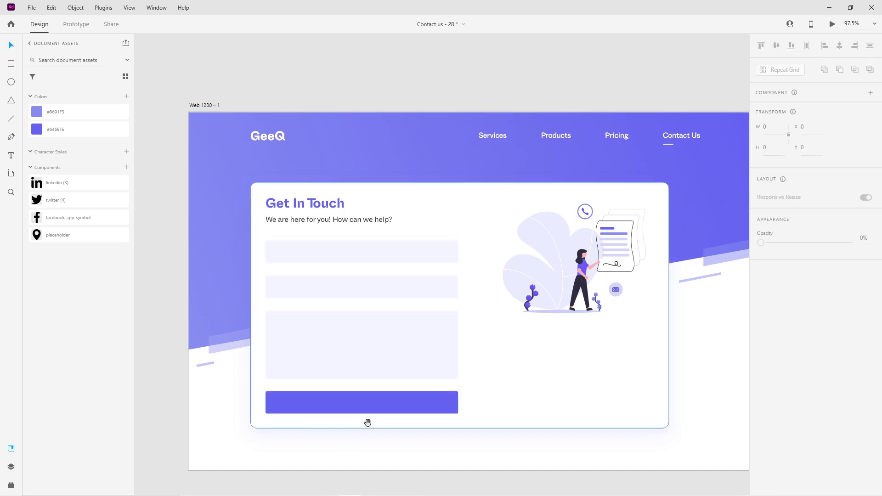
left_click_drag(372, 405, 388, 399)
scroll(374, 381, "up", 1)
scroll(365, 340, "up", 3)
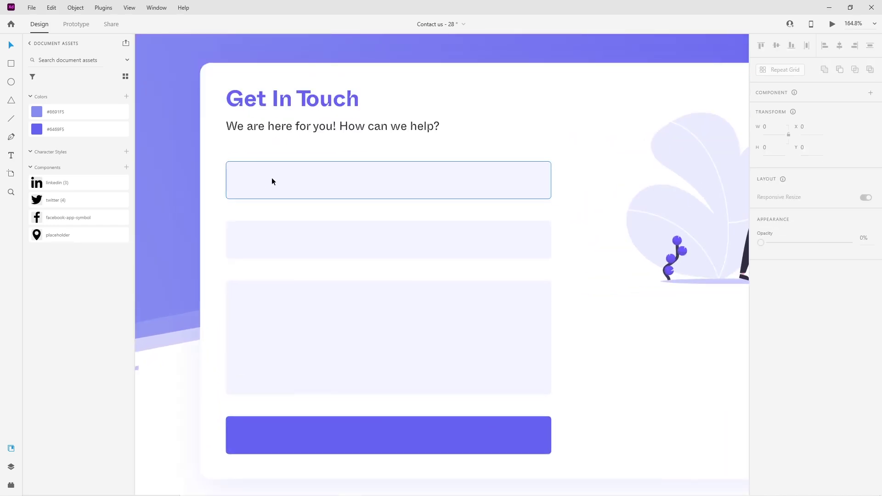
Copy the subheading into the first field as a grey 'Enter your name' placeholder.
scroll(245, 154, "up", 2)
scroll(245, 154, "up", 1)
left_click_drag(289, 91, 314, 215)
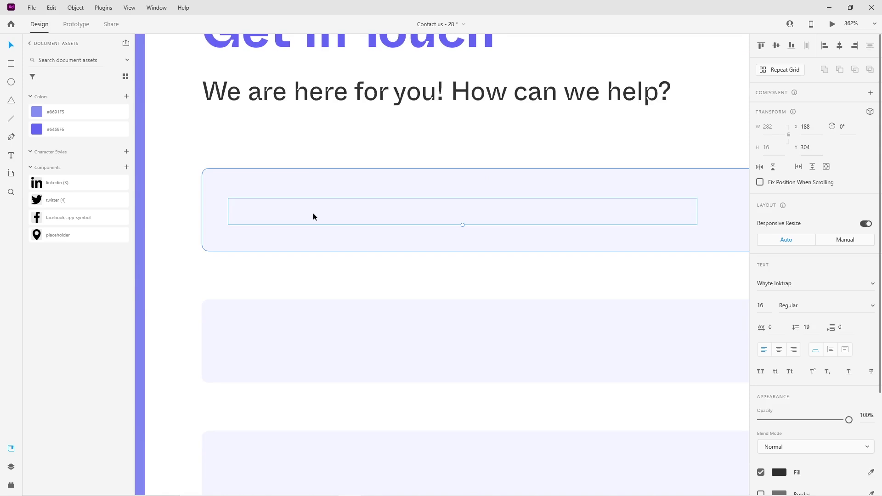
double_click(316, 214)
type("Enter Your Name")
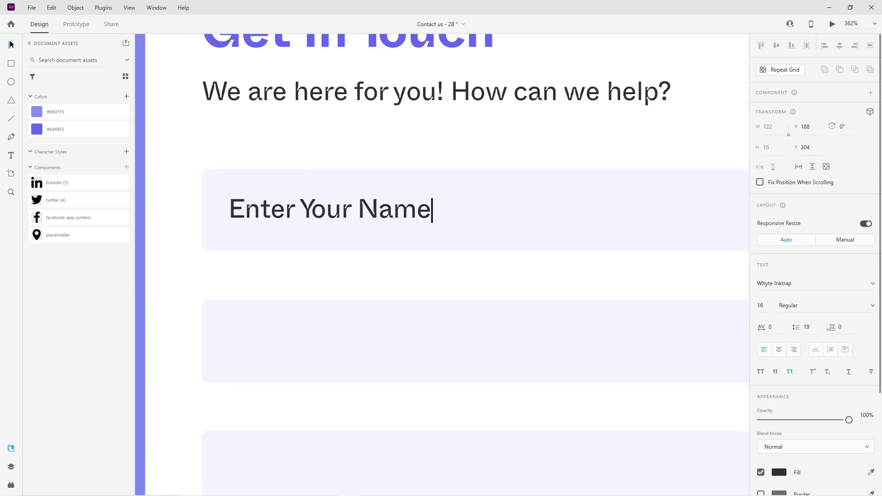
key("Escape")
left_click(775, 371)
mouse_move(229, 209)
left_mouse_down()
mouse_move(246, 209)
mouse_move(283, 345)
left_mouse_up()
left_click(789, 371)
key("Escape")
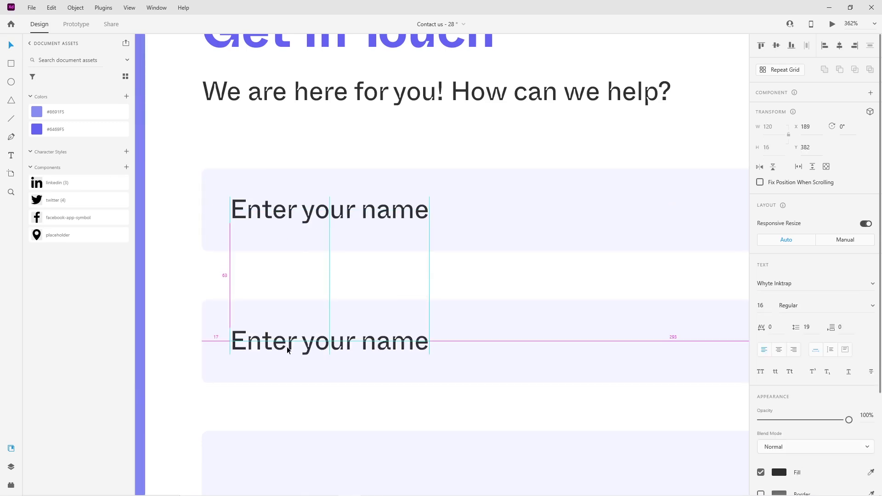
key("ctrl+z")
left_click(779, 472)
left_click(639, 395)
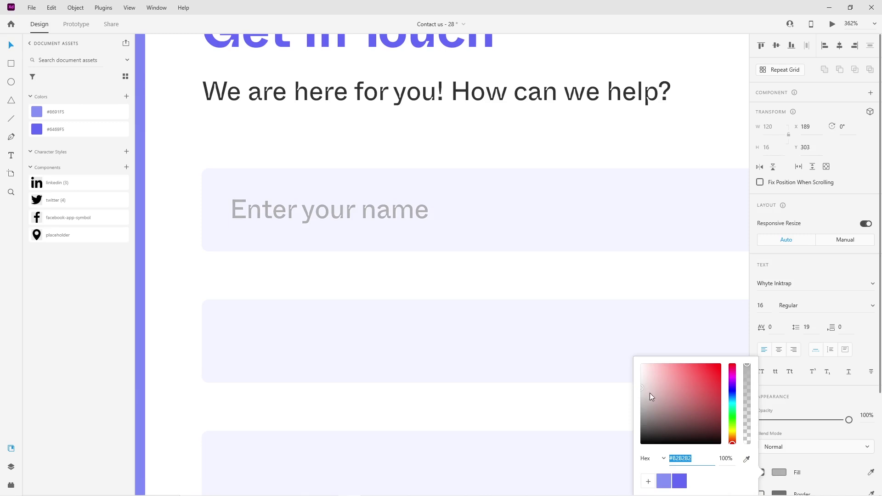
key("Escape")
Copy the placeholder into the second field as 'Enter your email address'.
left_click_drag(305, 212, 302, 344)
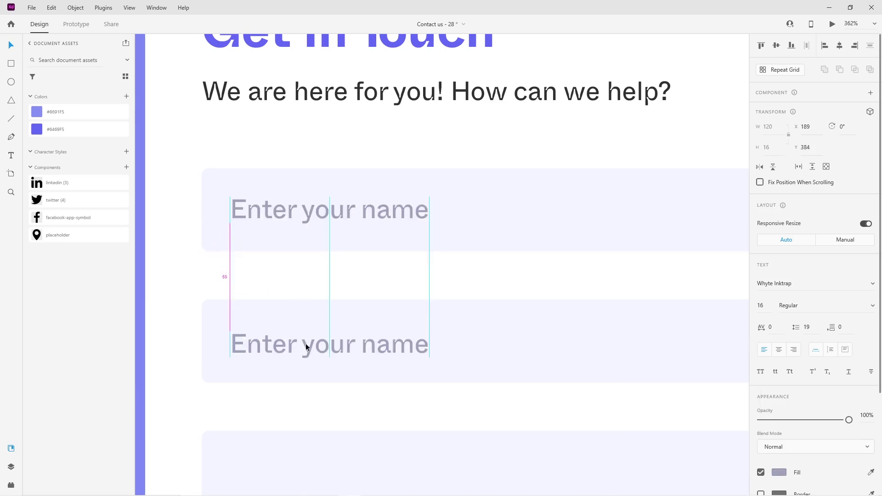
double_click(301, 344)
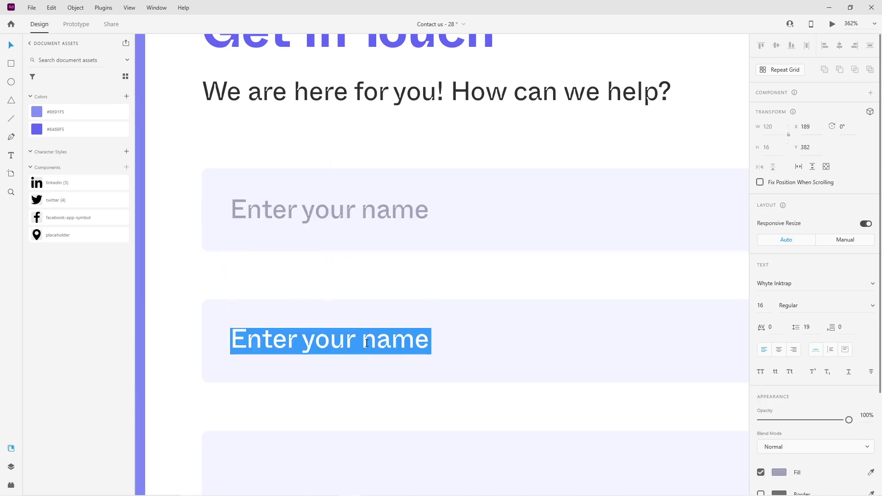
type("Enter your email adre")
key("BackSpace")
key("BackSpace")
type("dre")
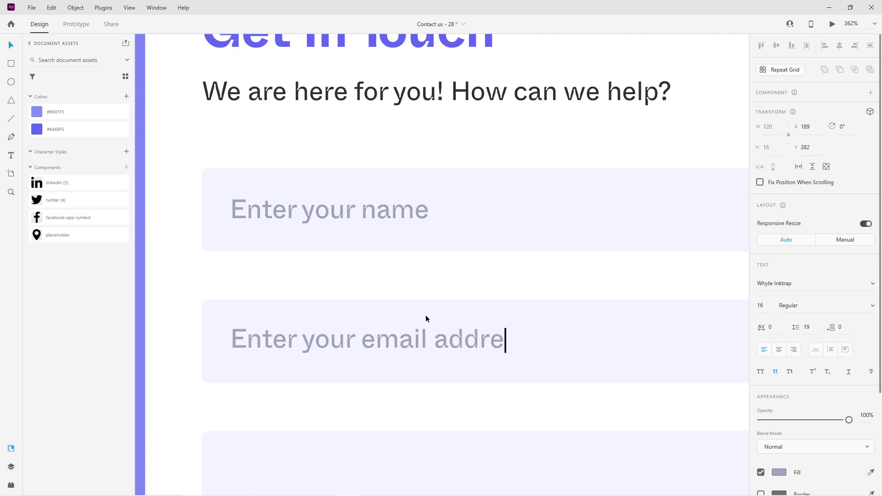
type("ss")
key("Escape")
Copy the placeholder into the message box as 'Go Ahead We Are Listening'.
left_click_drag(394, 377, 338, 349)
scroll(394, 378, "down", 3)
double_click(320, 349)
type("Go Ahead We Are Listnni")
key("BackSpace")
key("BackSpace")
type("inge")
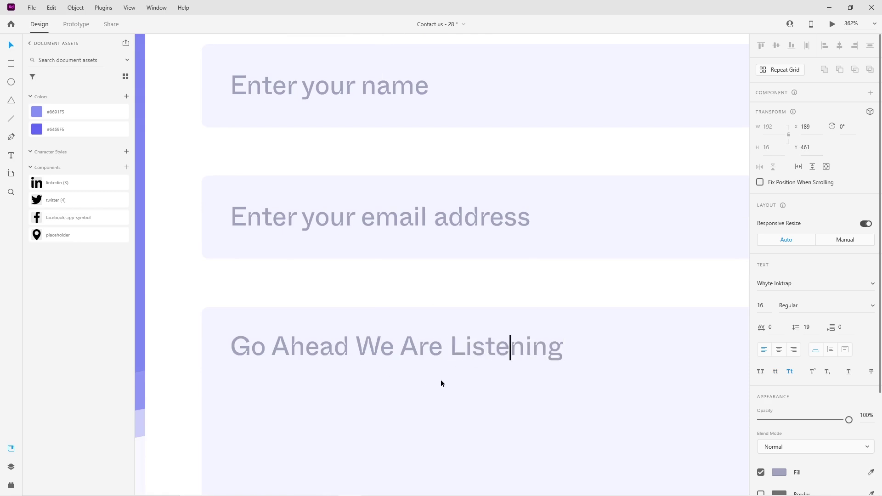
key("Escape")
Put the message placeholder in sentence case with a comma after 'ahead'.
left_click(775, 371)
double_click(395, 348)
left_click_drag(250, 347, 220, 352)
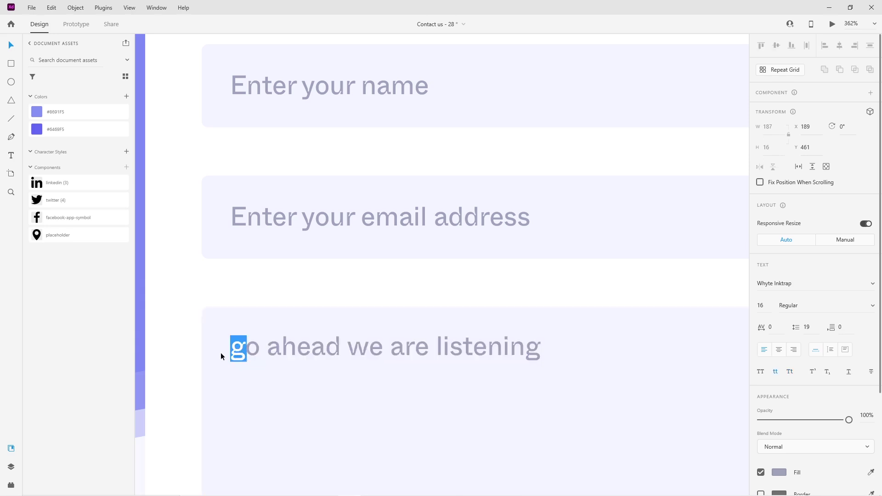
left_click(790, 372)
left_click(544, 346)
left_click(345, 343)
type(",")
key("Escape")
Copy the text into the purple button as a 24pt 'Submit' label centred on it.
scroll(363, 321, "down", 5)
left_click_drag(335, 244, 381, 348)
double_click(382, 348)
key("ctrl+a")
type("Su")
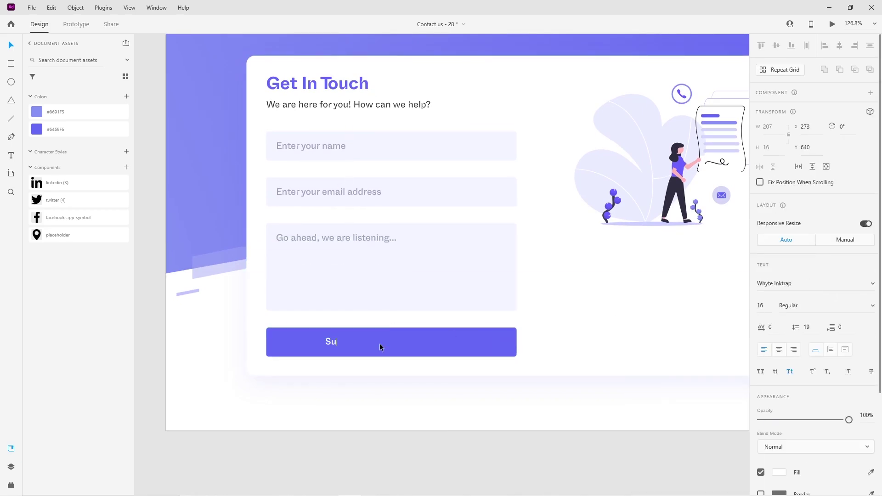
key("Escape")
key("Up")
key("Up")
key("Up")
key("Up")
key("Up")
left_click(400, 349)
key("shift+c")
scroll(515, 406, "down", 3, "ctrl")
scroll(515, 406, "up", 3, "ctrl")
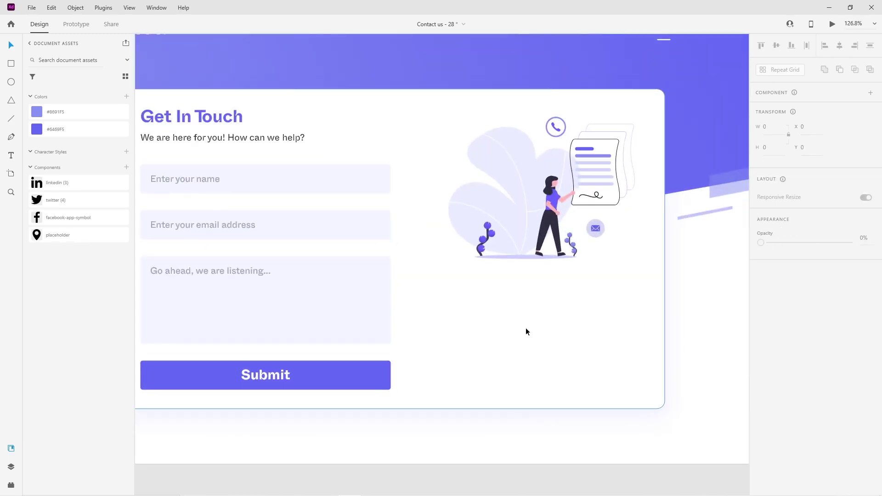
double_click(481, 253)
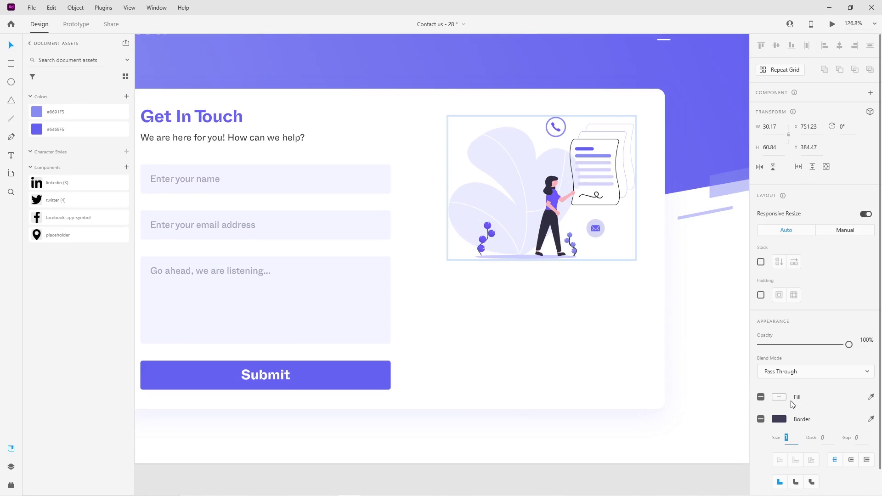
Draw a 38x38 circle below the illustration with no fill and a #6469F5 border.
left_click(433, 306)
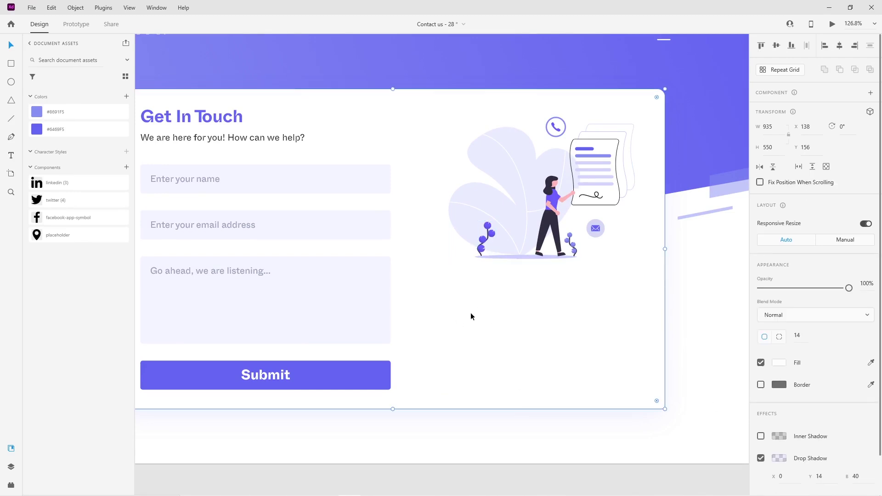
left_click(11, 82)
left_click_drag(442, 287, 468, 312)
key("v")
left_click_drag(469, 309, 470, 311)
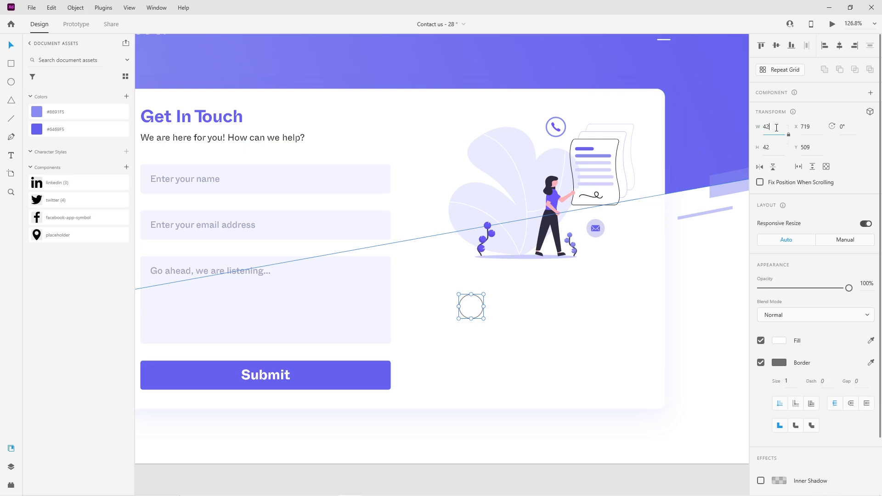
key("Return")
left_click_drag(469, 313, 467, 316)
left_click(761, 341)
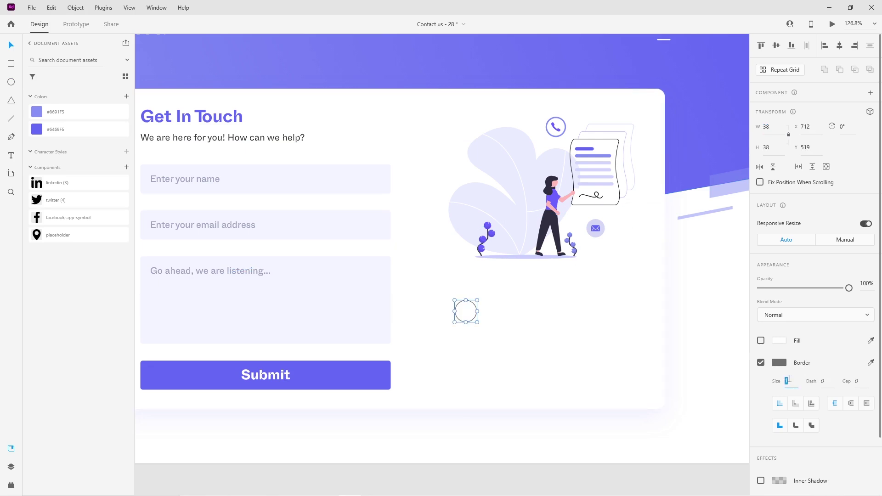
left_click(779, 363)
left_click(682, 418)
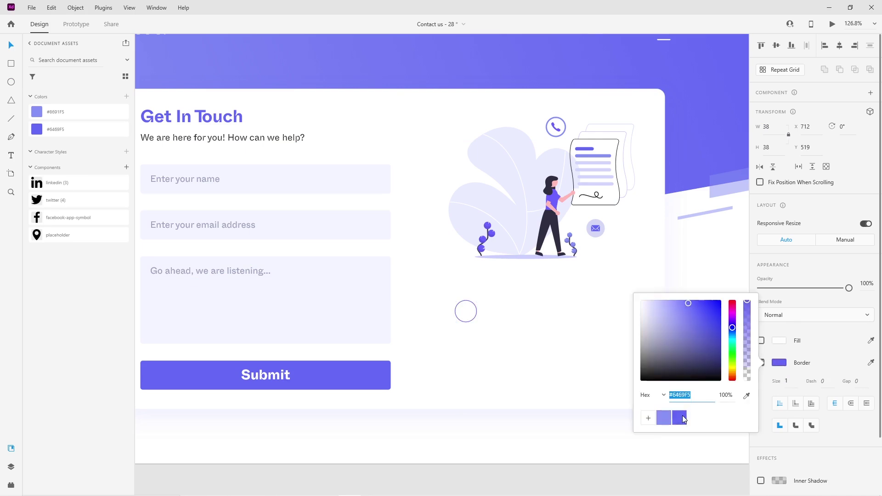
left_click(788, 383)
Duplicate the circle into a column of three and distribute them vertically.
scroll(480, 335, "up", 4)
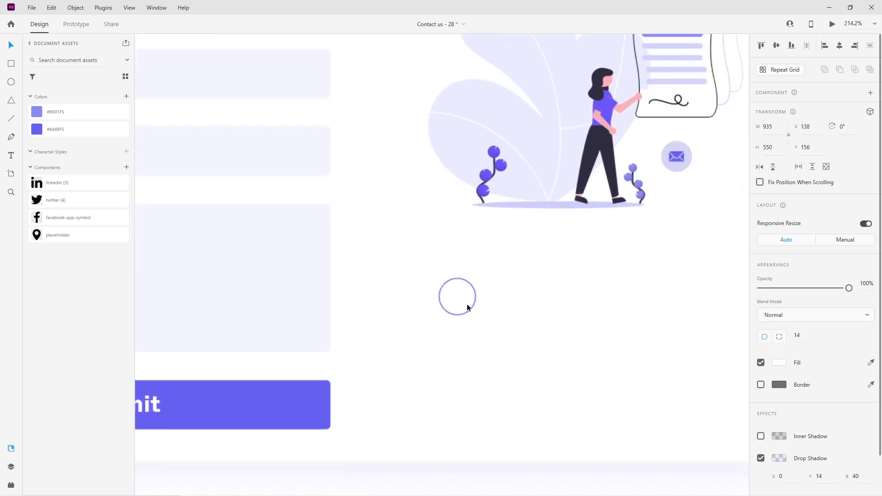
left_click_drag(471, 311, 472, 429)
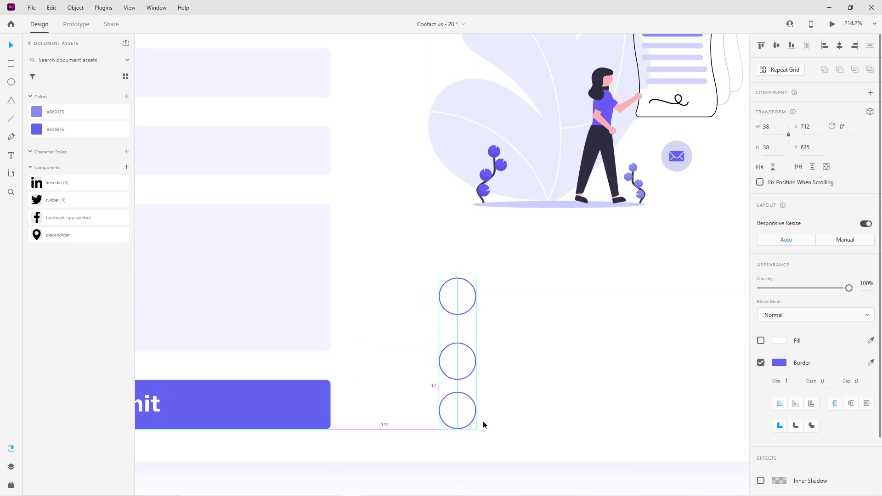
left_click(475, 307)
left_click_drag(475, 307, 474, 280)
left_click(475, 358, "shift")
left_click(474, 404, "shift")
left_click(863, 48)
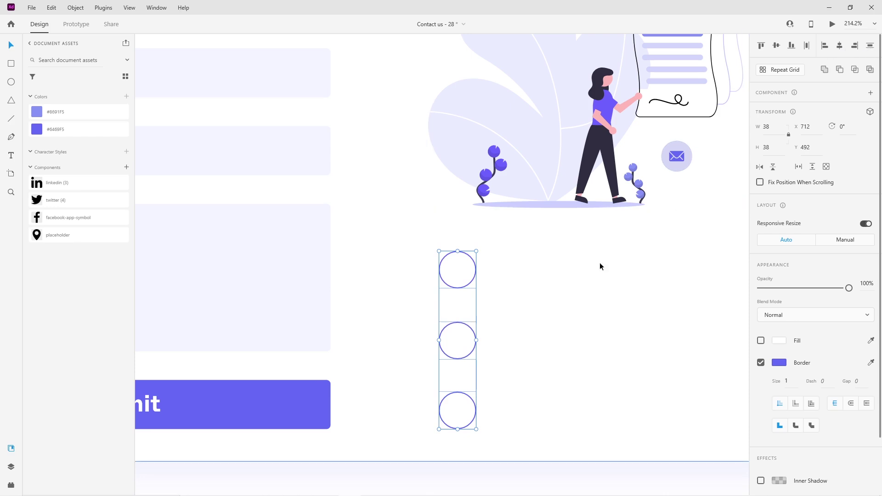
Nudge the top circle down and redistribute the three circles evenly.
left_click(478, 290)
left_click(466, 284)
key("Down")
key("Down")
key("Down")
left_click(475, 406, "shift")
left_click(475, 408, "shift")
left_click(868, 46)
left_click(551, 288)
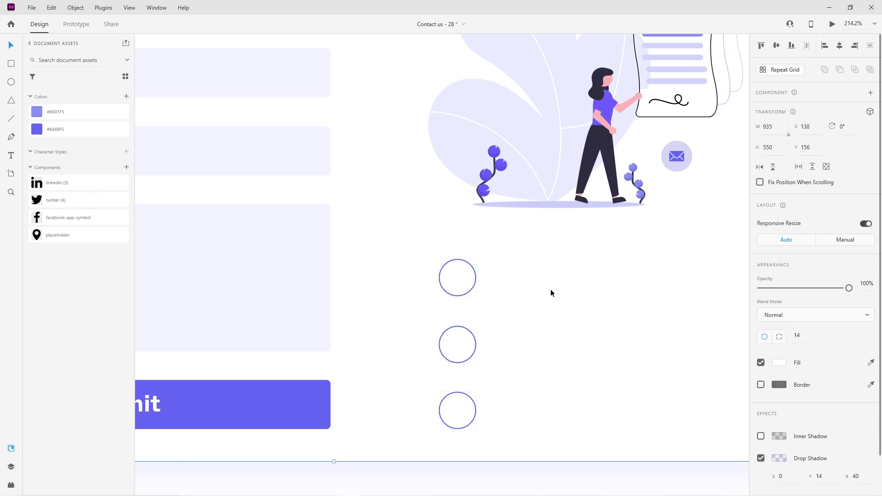
scroll(550, 288, "down", 5)
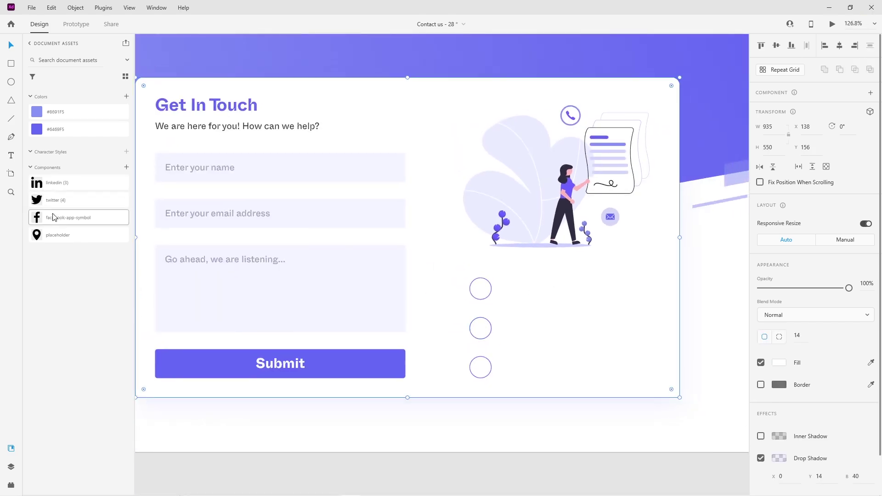
Place a purple location-pin icon, shrunk to fit, in the top circle.
left_click_drag(55, 234, 497, 461)
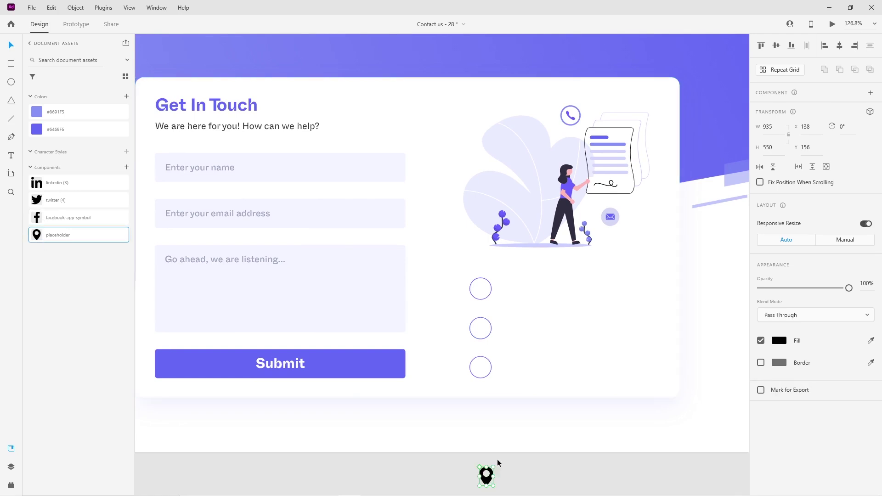
scroll(497, 459, "down", 2)
left_click_drag(487, 419, 512, 251)
scroll(497, 225, "up", 1)
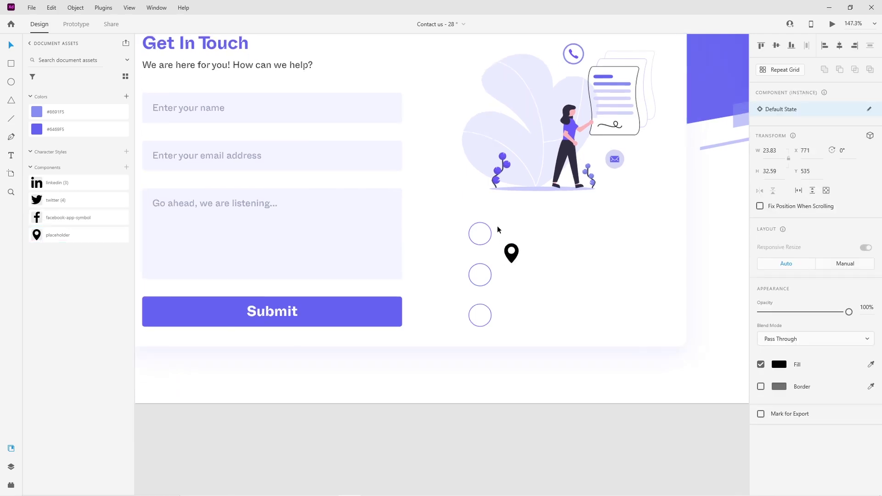
scroll(497, 225, "up", 5)
mouse_move(555, 328)
left_mouse_down()
mouse_move(538, 306)
mouse_move(434, 239)
mouse_move(455, 256)
left_mouse_up()
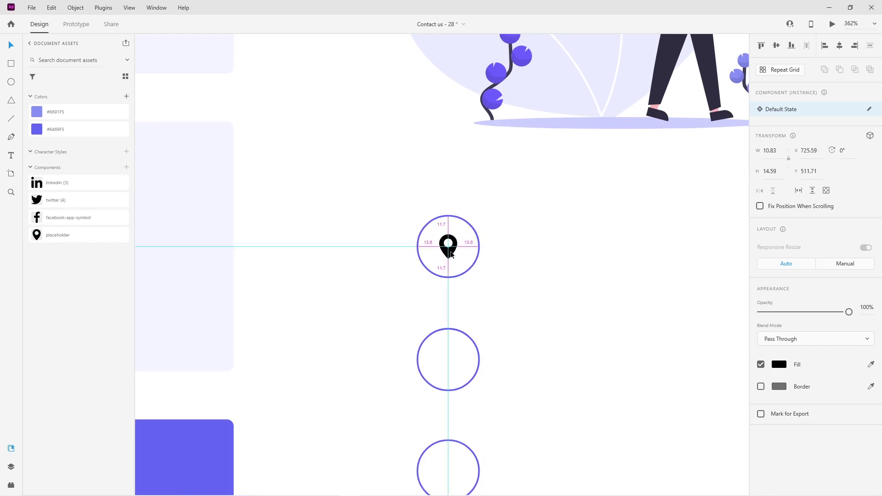
left_click(779, 364)
left_click(665, 426)
left_click(531, 318)
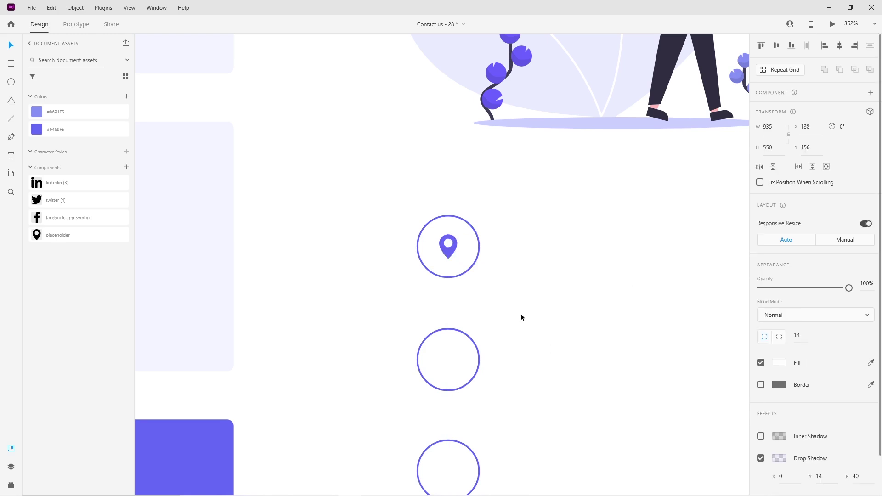
scroll(531, 318, "down", 3)
Ungroup the illustration and move its envelope and phone icons into the lower circles.
left_click(699, 178)
right_click(705, 176)
left_click(728, 314)
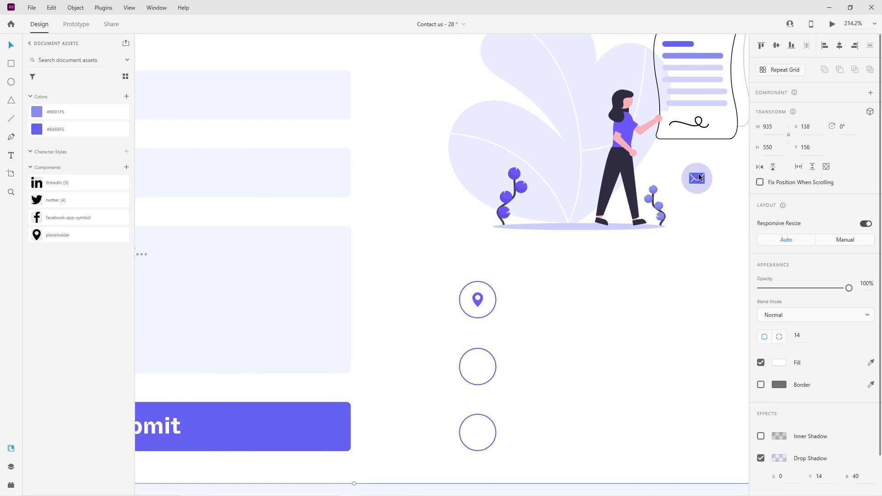
left_click_drag(697, 178, 481, 428)
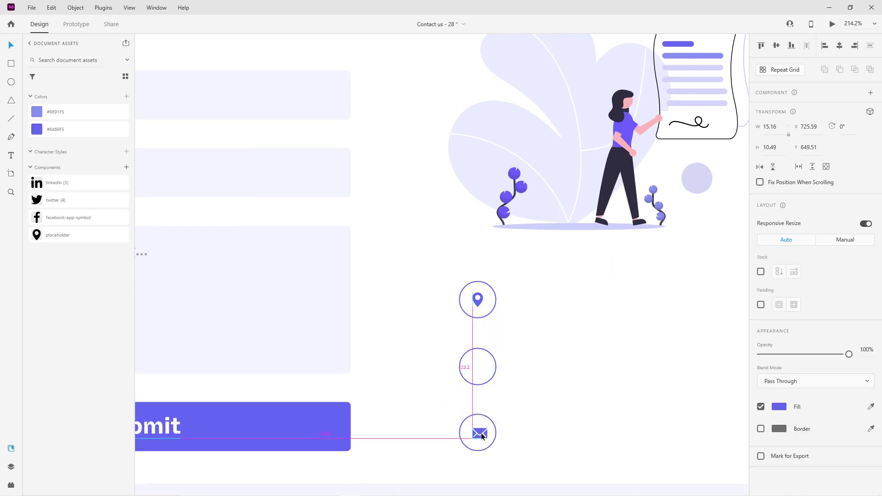
scroll(537, 366, "up", 3)
left_click_drag(630, 90, 481, 456)
scroll(494, 407, "down", 3)
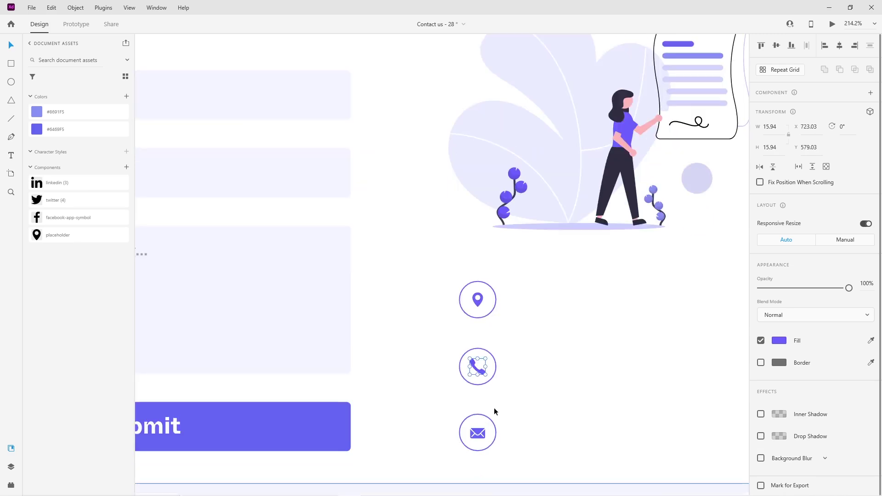
scroll(470, 275, "up", 5, "ctrl")
Centre the envelope icon within the bottom circle.
left_click(459, 281)
scroll(479, 282, "down", 4, "ctrl")
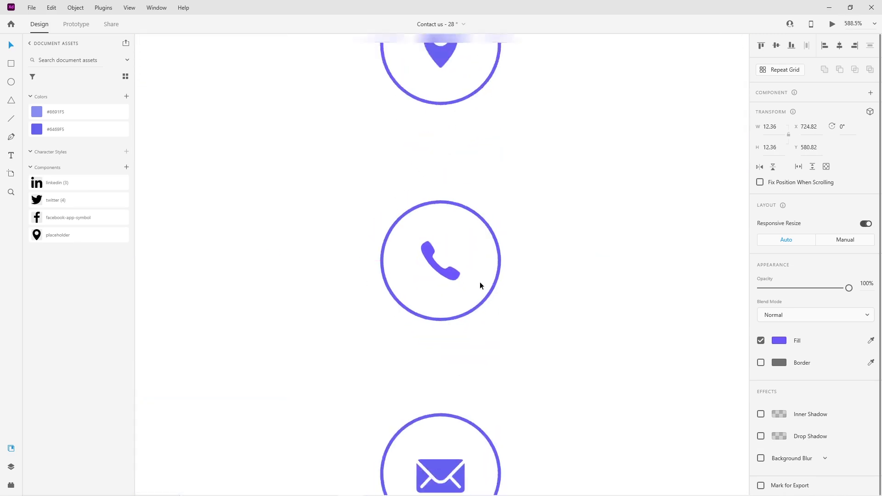
left_click(460, 369)
left_click_drag(460, 368, 480, 367)
scroll(467, 376, "up", 5, "ctrl")
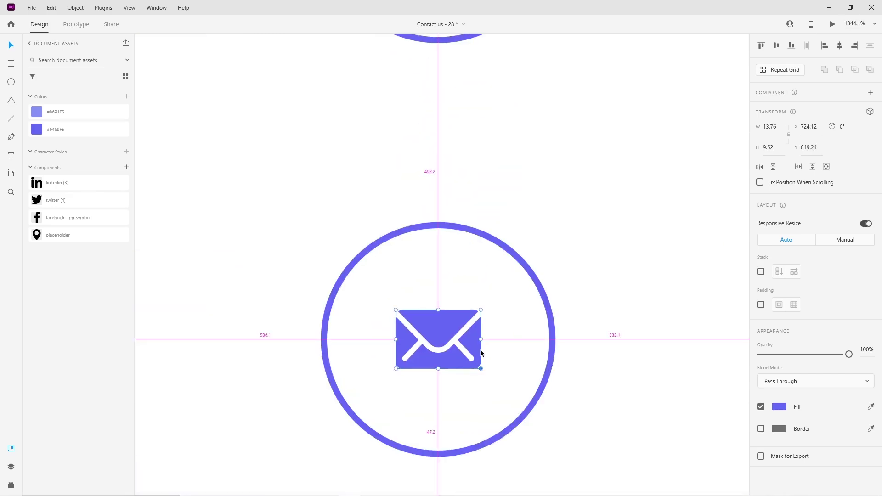
left_click(516, 260, "shift")
left_click(839, 46)
Centre the phone icon in its circle and copy placeholder text beside the location pin.
scroll(542, 126, "down", 4, "ctrl")
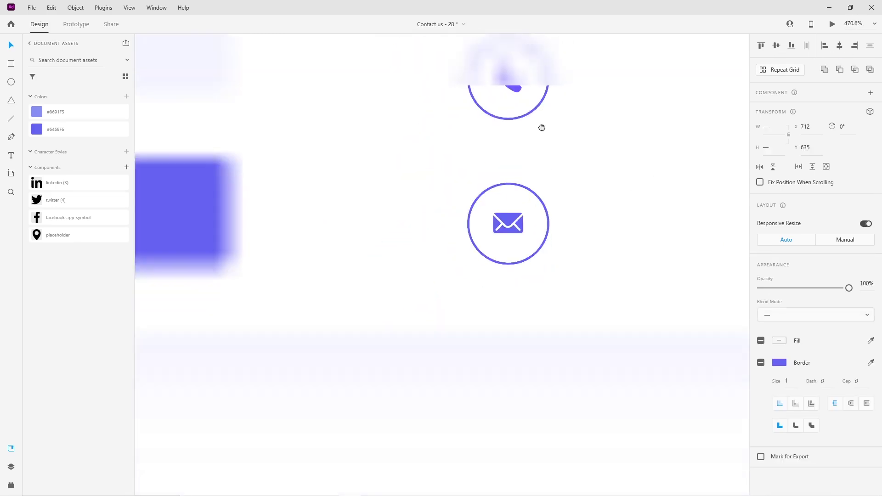
left_click(501, 209)
left_click(526, 223, "shift")
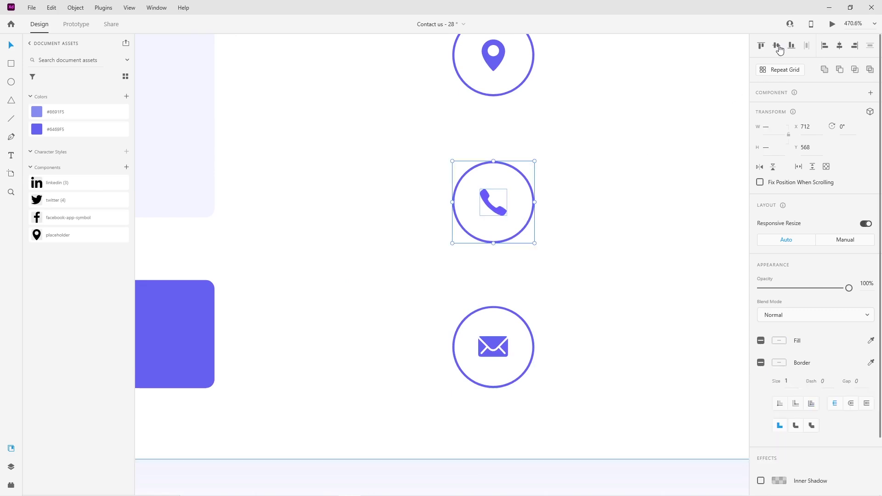
left_click(837, 45)
scroll(546, 229, "up", 3)
left_click(473, 159)
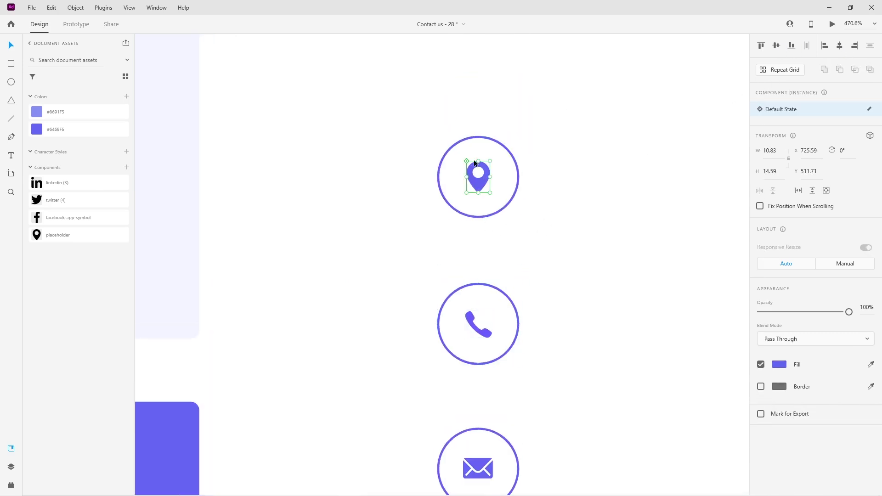
scroll(538, 257, "down", 2)
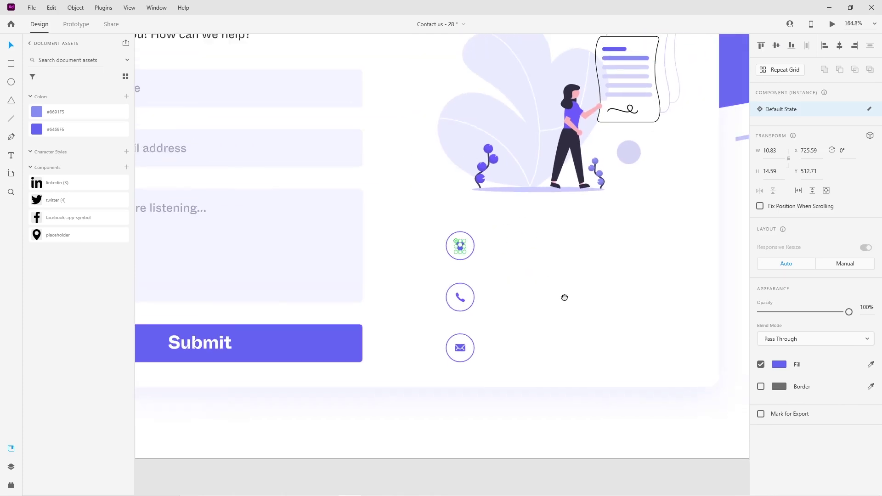
left_click_drag(310, 236, 624, 250)
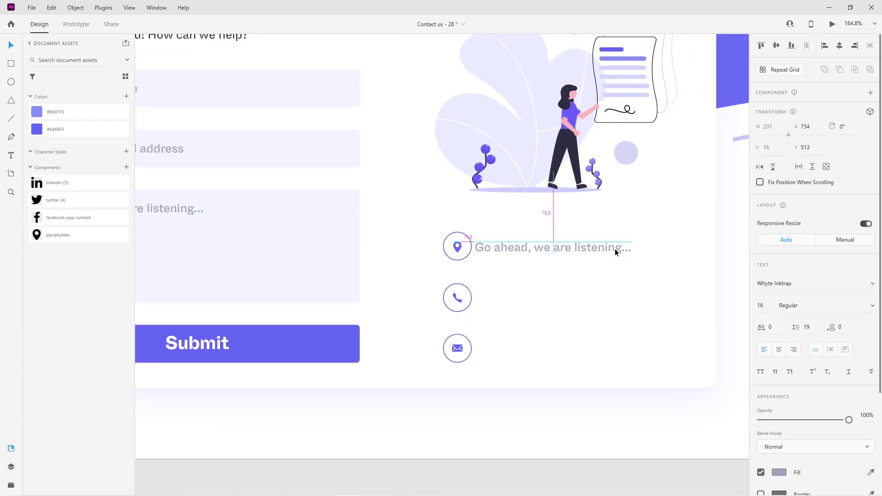
Make the text beside the pin black and change it to '674 Washington Avenue'.
left_click(781, 473)
left_click(655, 438)
double_click(528, 246)
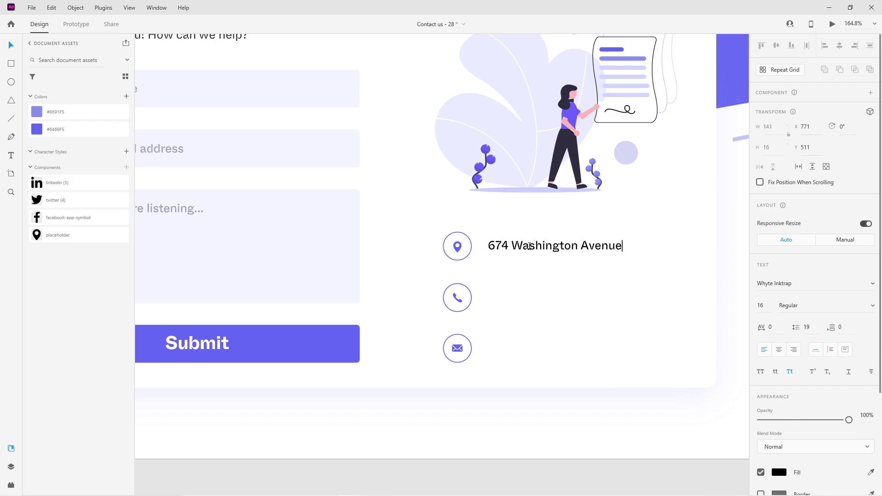
key("Escape")
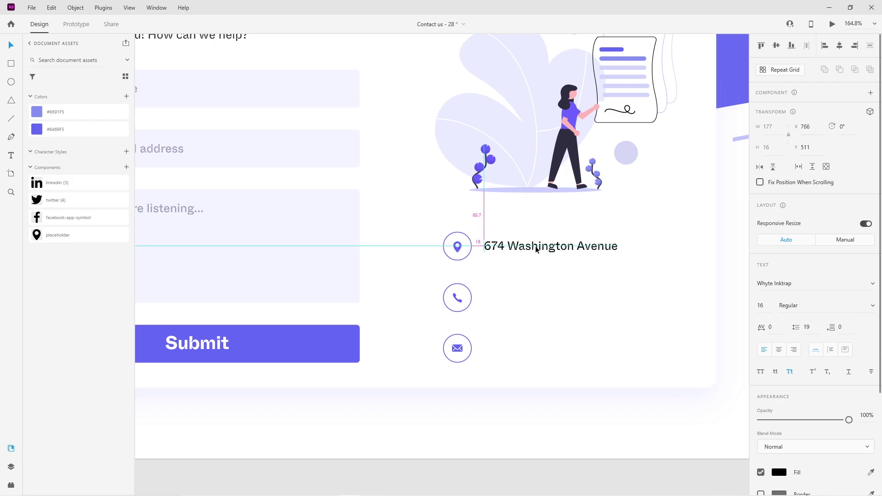
left_click_drag(556, 246, 542, 296)
double_click(542, 298)
type("602_")
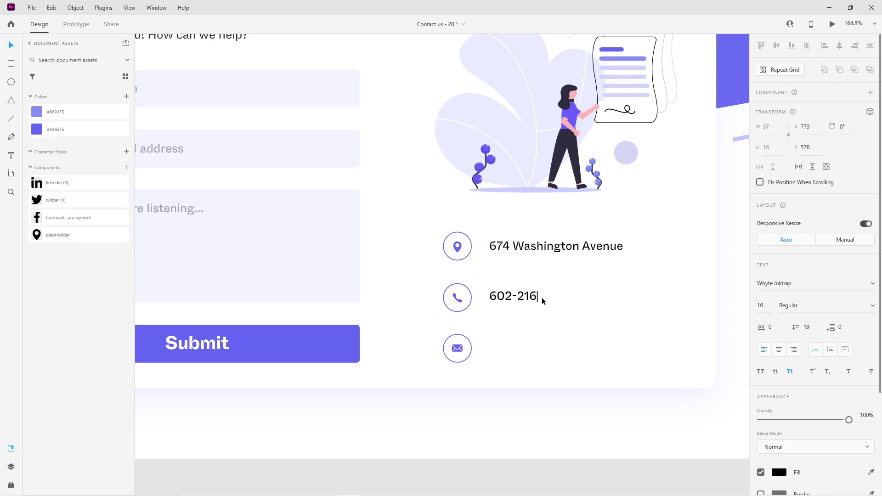
type(" 4243")
key("Escape")
double_click(526, 302)
left_click(537, 297)
key("BackSpace")
type("-")
key("Escape")
Duplicate the line beside the envelope icon and enter a sample email address.
left_click_drag(515, 299, 515, 351)
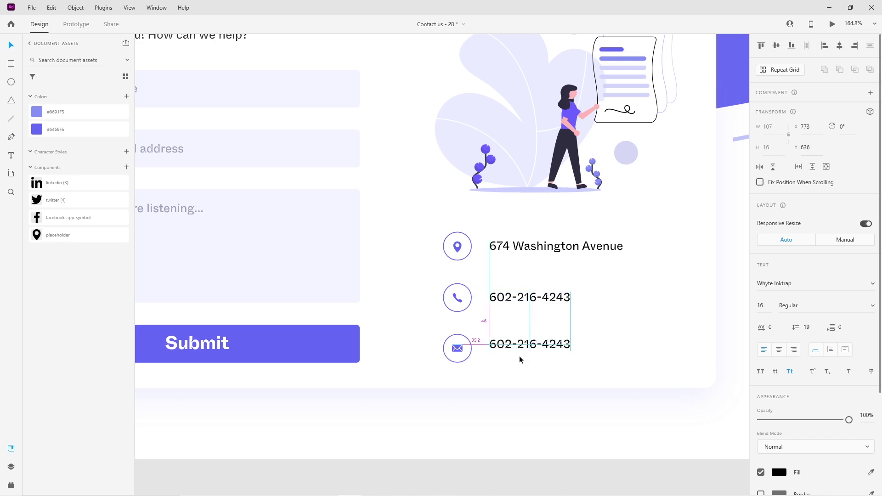
double_click(515, 351)
type("Johndoe123@Gmail.Com")
key("Escape")
Draw a narrow rectangle beside the contact card and set its width.
scroll(513, 342, "down", 5)
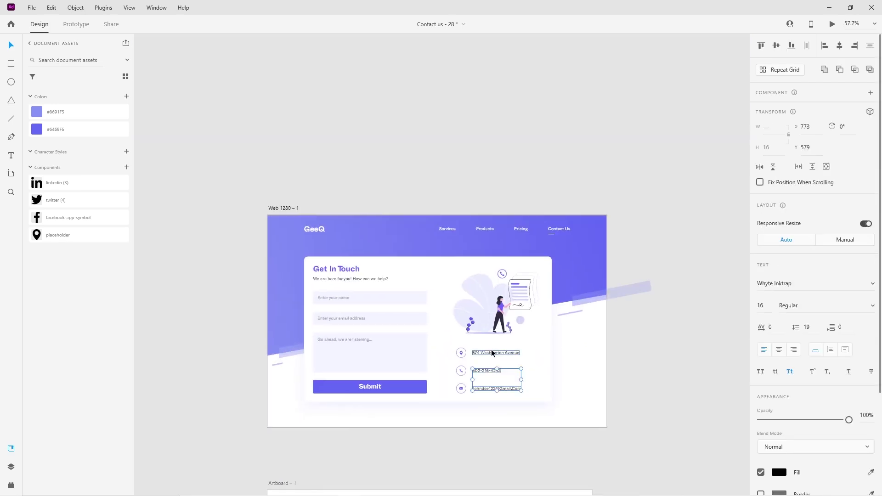
scroll(577, 393, "up", 5)
key("r")
left_click_drag(539, 269, 583, 363)
left_click(767, 126)
Size the tab rectangle to 62×170, round its right corners and fill it purple.
type("62")
key("Tab")
type("170")
key("Tab")
type("496")
key("Return")
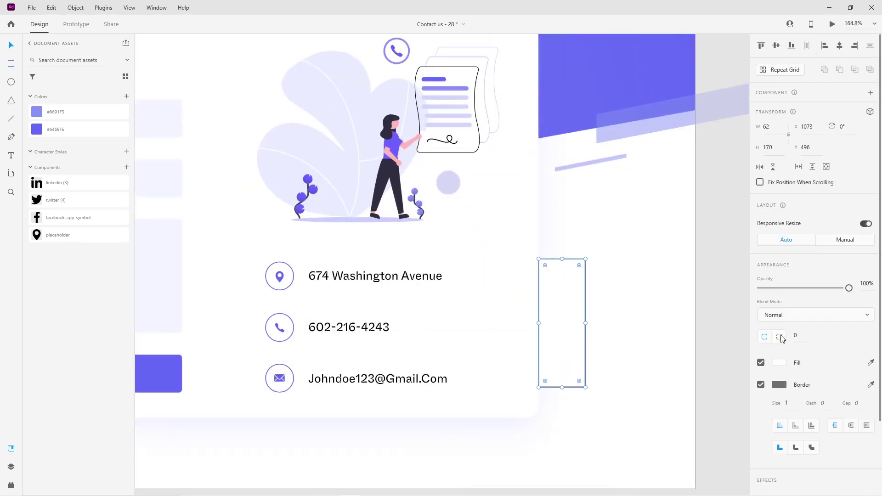
type("0")
key("Return")
left_click(779, 362)
left_click(675, 421)
key("Escape")
key("Escape")
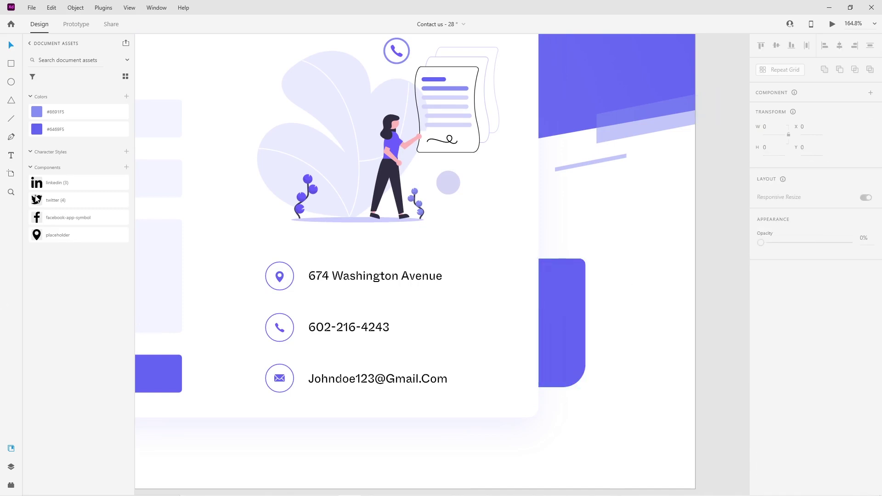
Drag in the three social icon components and move them into the purple tab.
left_click_drag(36, 200, 648, 274)
left_click_drag(37, 217, 649, 333)
left_click_drag(37, 182, 663, 405)
left_click_drag(633, 449, 572, 255)
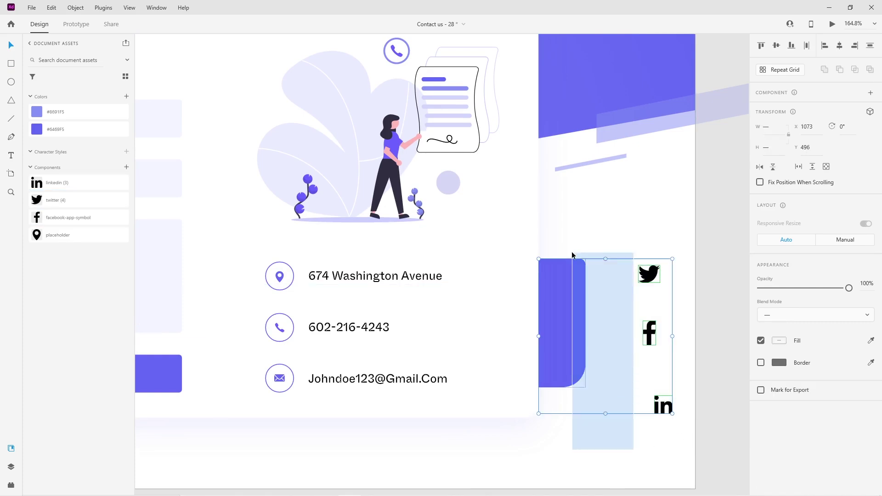
left_click_drag(660, 391, 650, 321)
mouse_move(644, 271)
left_mouse_down()
mouse_move(629, 285)
mouse_move(561, 286)
left_mouse_up()
left_click_drag(614, 288, 562, 323)
mouse_move(615, 333)
left_mouse_down()
mouse_move(563, 355)
mouse_move(549, 269)
left_mouse_up()
Distribute the icons evenly top to bottom and centre them within the tab.
left_click(806, 45)
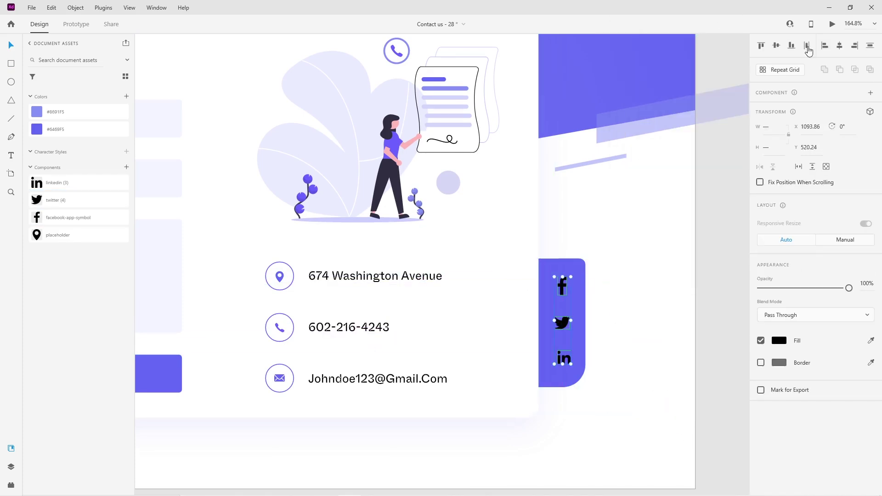
left_click(842, 49)
left_click(581, 297, "shift")
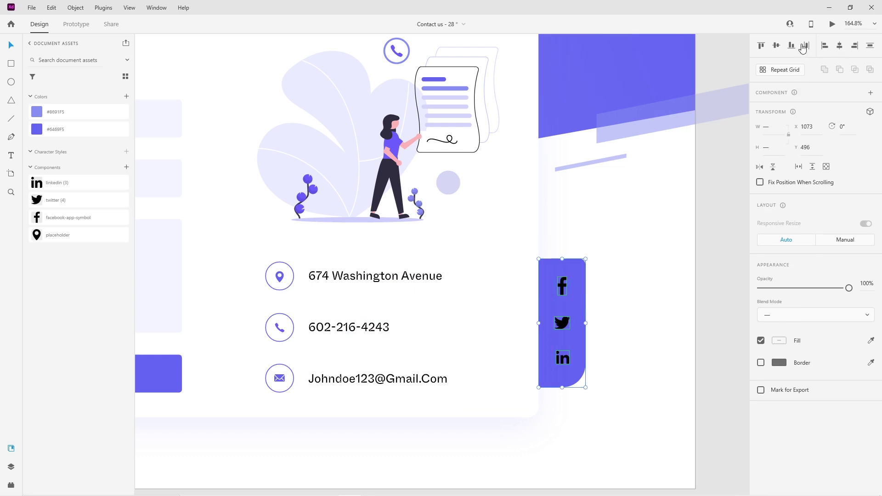
left_click(838, 50)
left_click(639, 266)
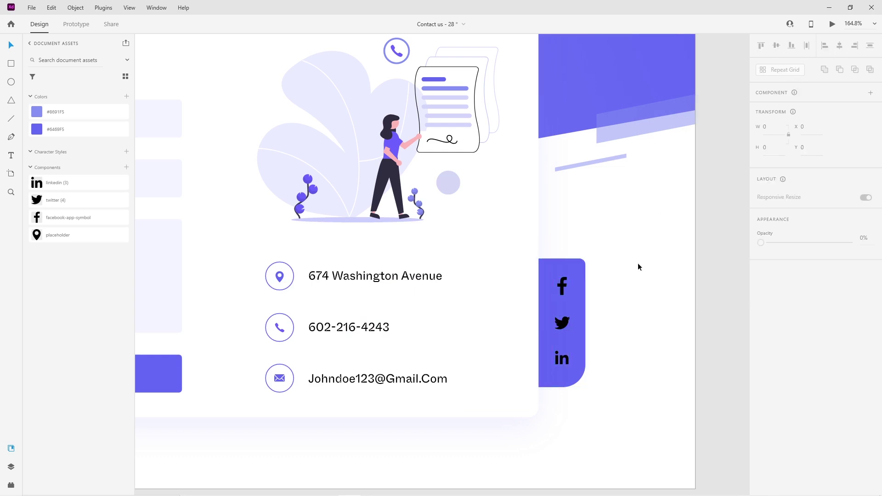
Make the Facebook and Twitter icons white.
left_click(561, 326)
left_click(561, 286, "shift")
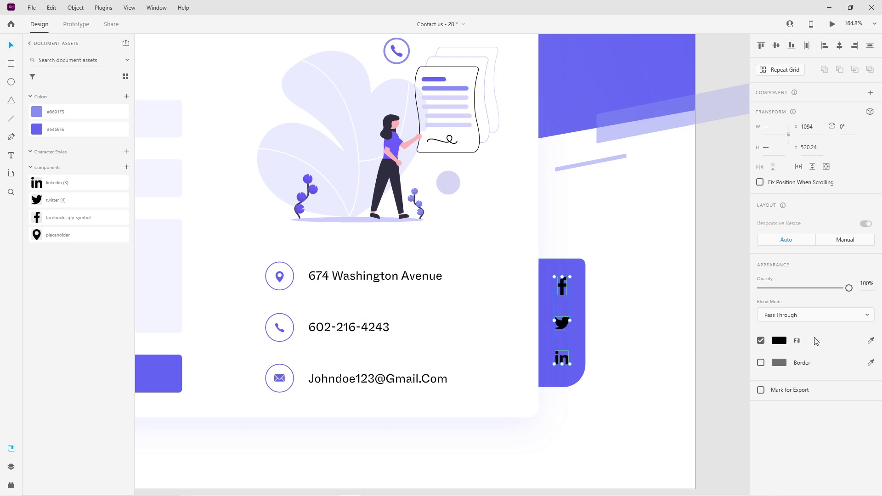
left_click(779, 340)
left_click(642, 287)
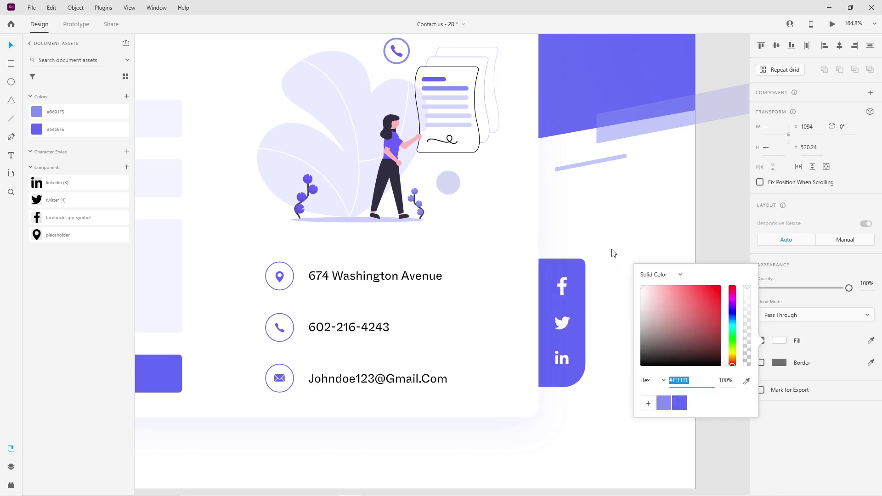
left_click(604, 229)
Select the three icons with the tab, then zoom out to view the whole artboard.
left_click(561, 359)
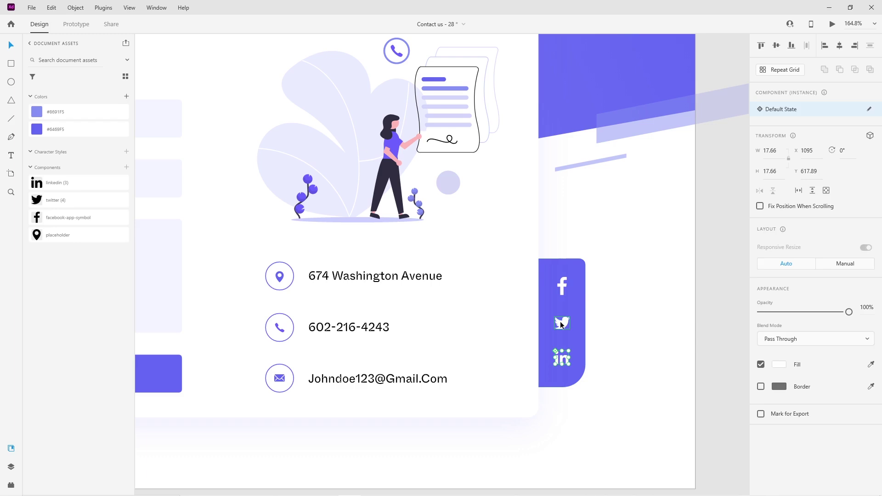
left_click(562, 323, "shift")
left_click(562, 286, "shift")
left_click(575, 302, "shift")
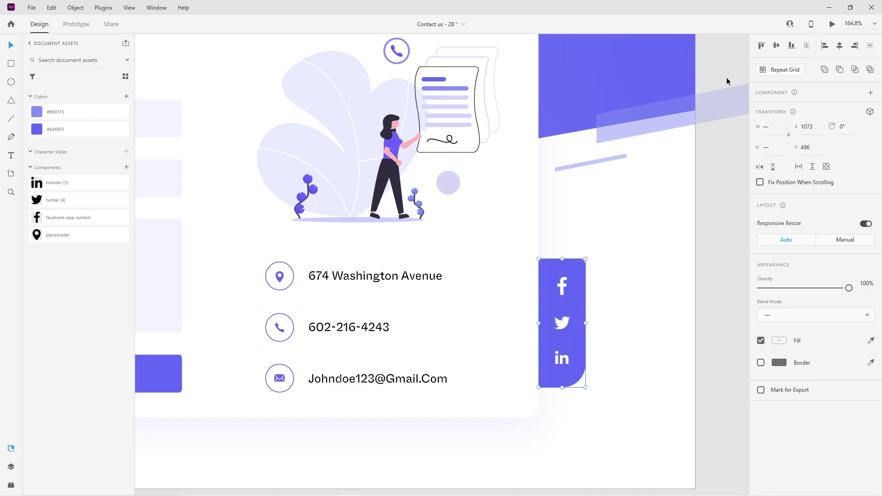
left_click(653, 326)
key("ctrl+0")
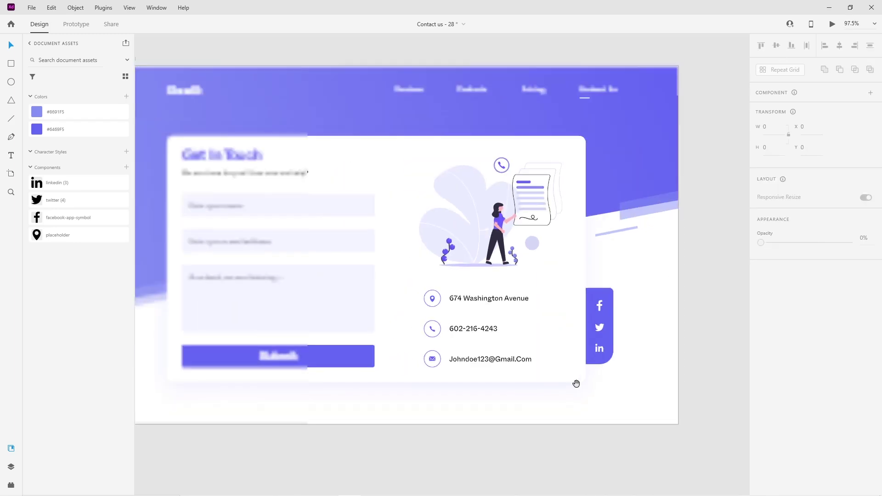
scroll(639, 415, "down", 2, "ctrl")
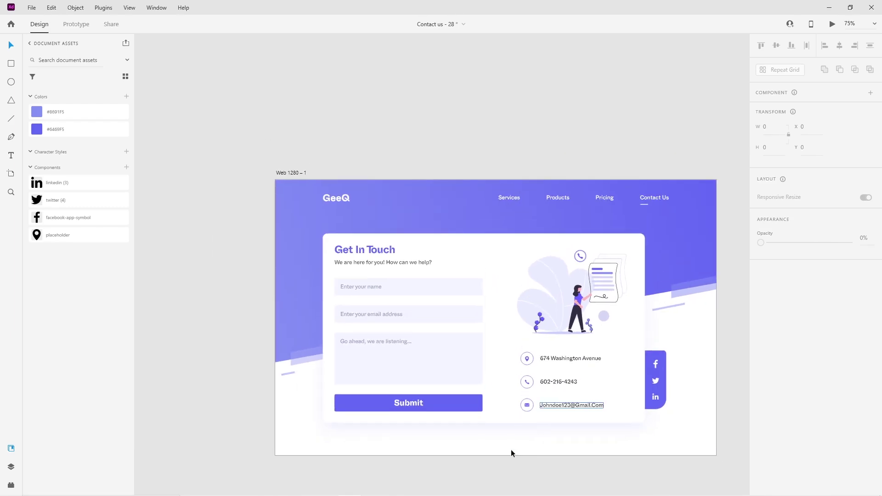